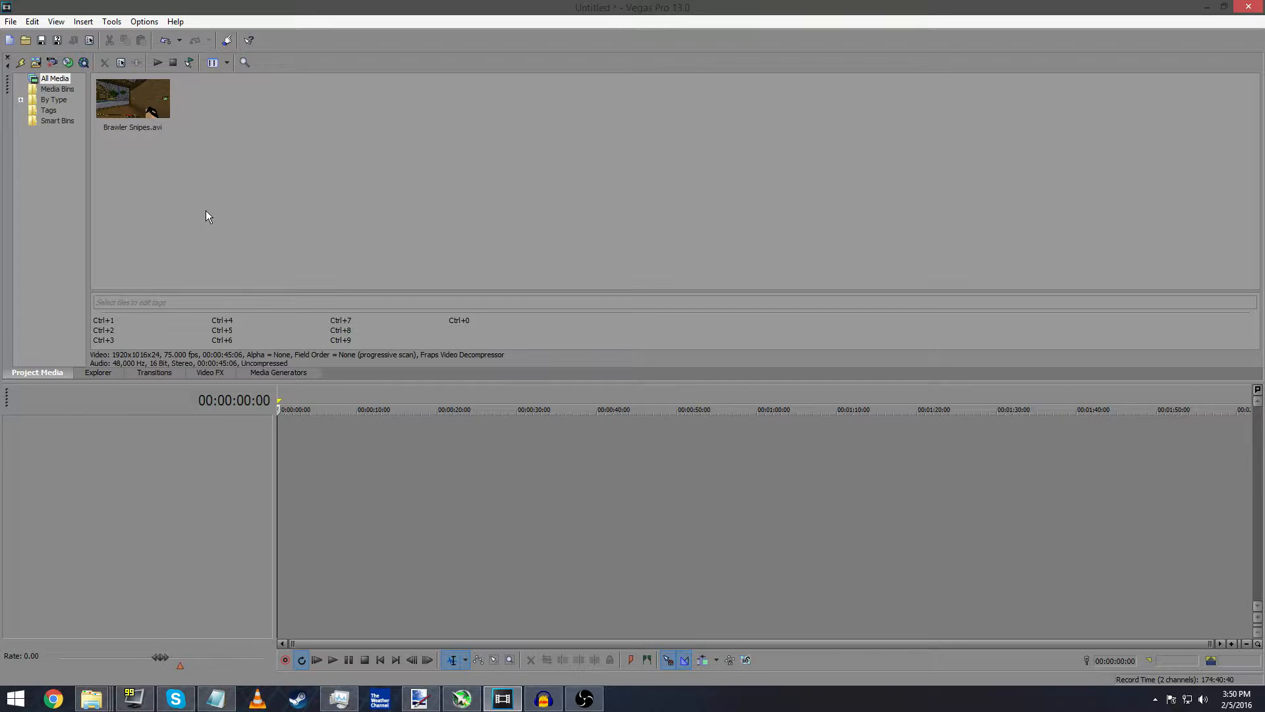
Open the project properties and examine the video frame's width and height settings
{"action": "left_click", "coordinate": [11, 21]}
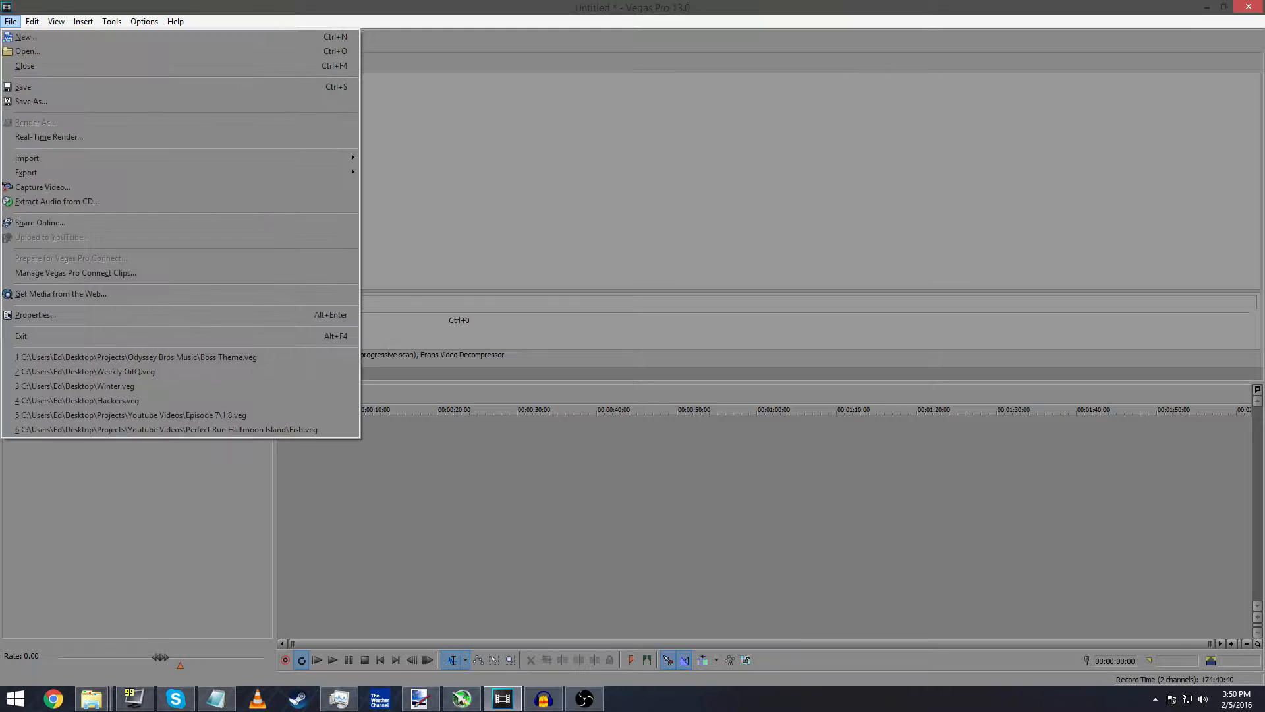
{"action": "left_click", "coordinate": [104, 311]}
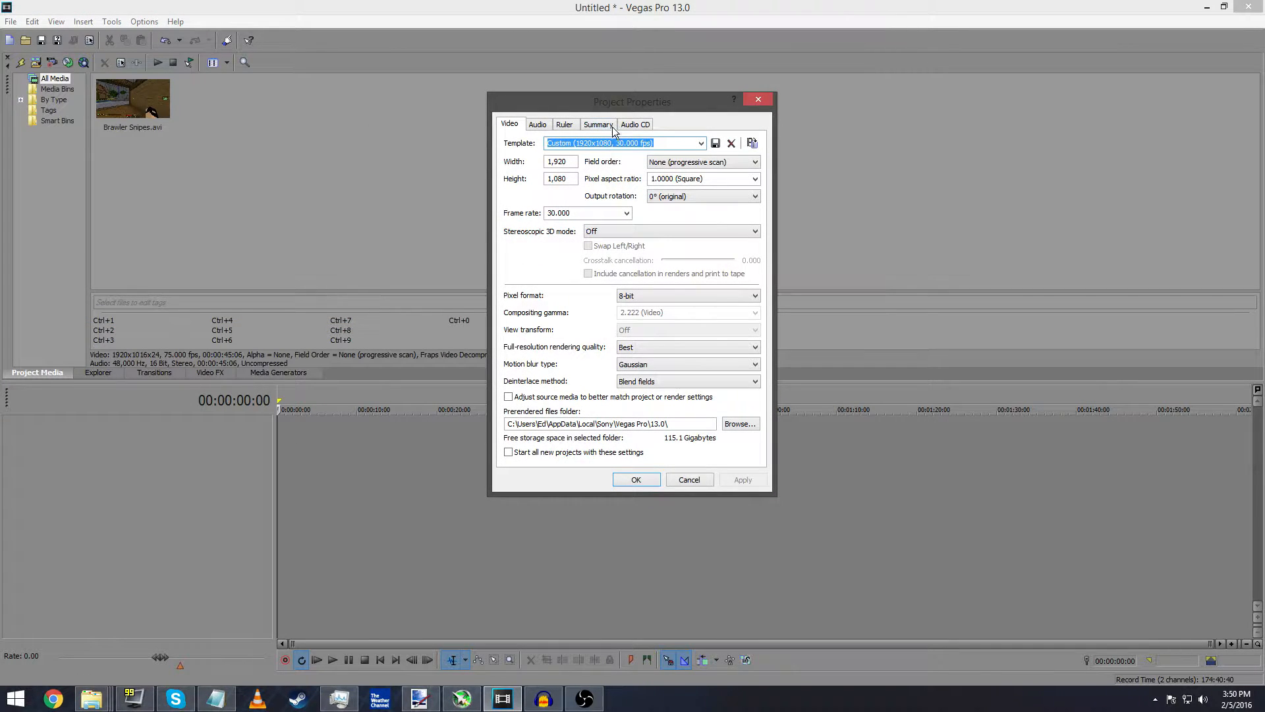
{"action": "left_click_drag", "start_coordinate": [614, 110], "coordinate": [730, 95]}
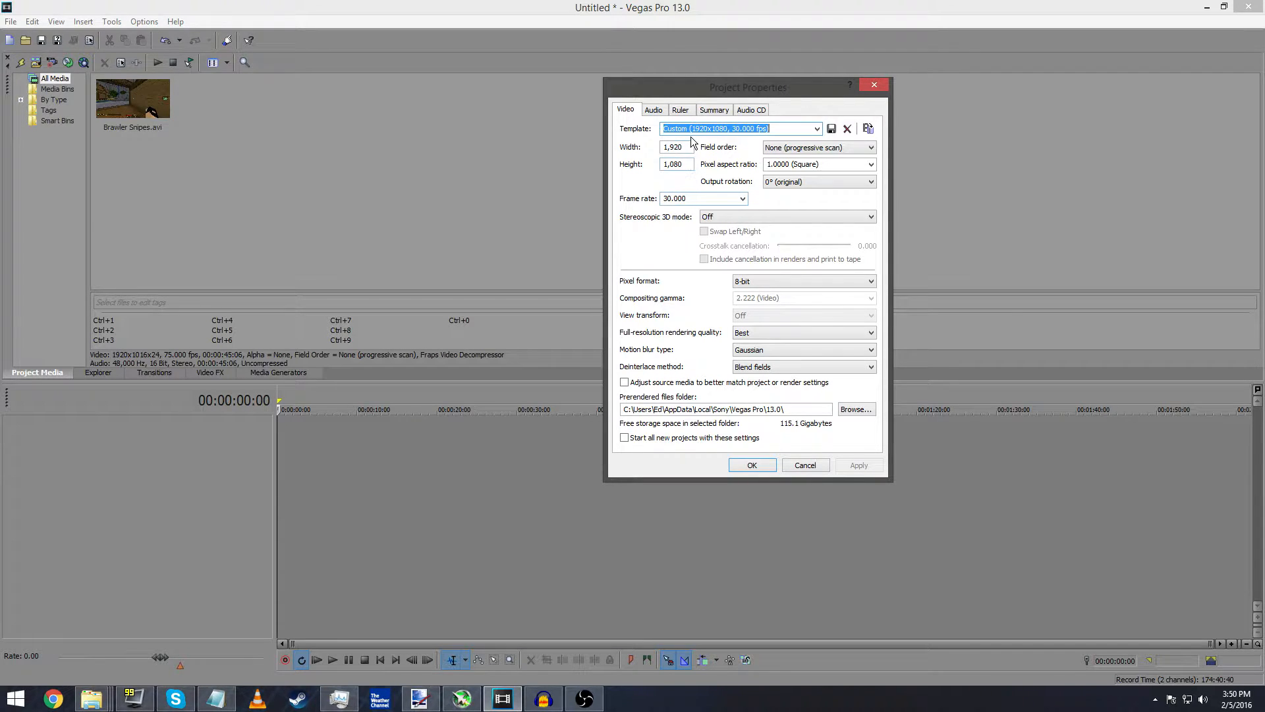
{"action": "key", "text": "Tab"}
{"action": "key", "text": "Tab"}
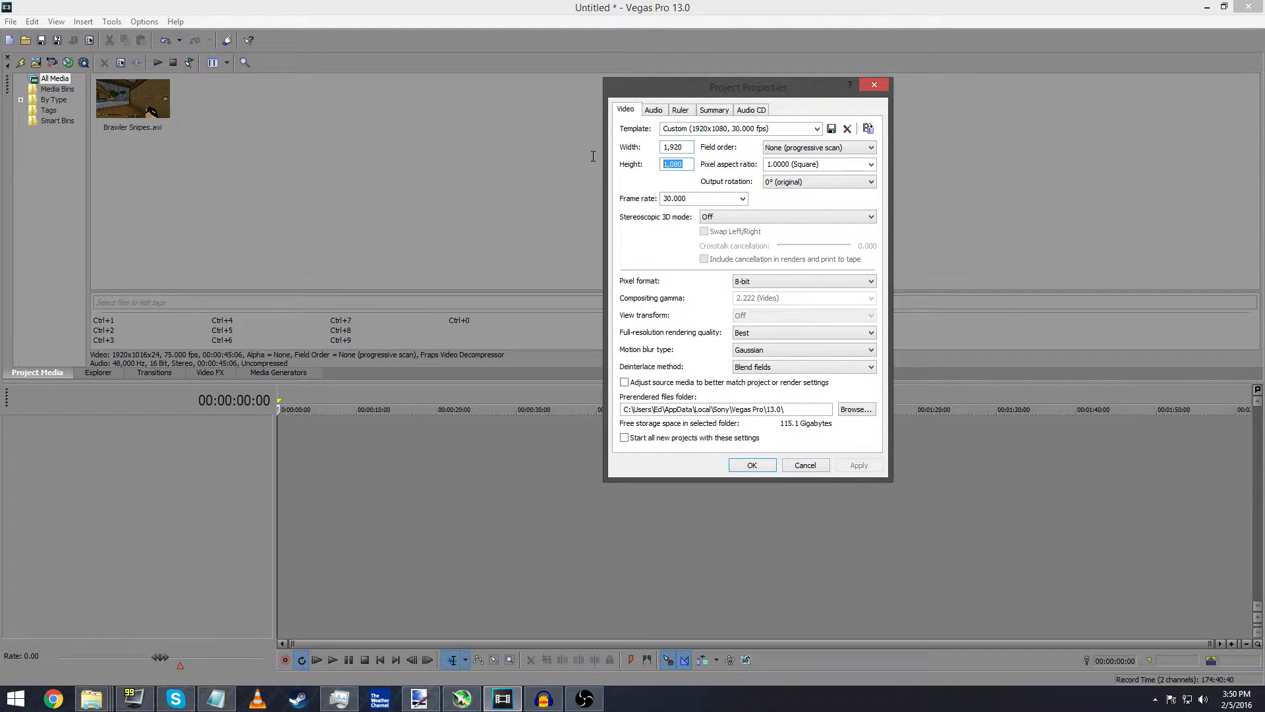
{"action": "left_click", "coordinate": [681, 146]}
{"action": "double_click", "coordinate": [682, 164]}
{"action": "double_click", "coordinate": [667, 147]}
{"action": "left_click", "coordinate": [690, 162]}
{"action": "double_click", "coordinate": [691, 164]}
{"action": "left_click", "coordinate": [688, 164]}
Examine the project's frame rate and full-resolution rendering quality options, and close the project properties
{"action": "left_click", "coordinate": [699, 198]}
{"action": "left_click", "coordinate": [708, 203]}
{"action": "left_click_drag", "start_coordinate": [693, 200], "coordinate": [610, 209]}
{"action": "left_click", "coordinate": [665, 198]}
{"action": "left_click_drag", "start_coordinate": [706, 203], "coordinate": [667, 201]}
{"action": "left_click", "coordinate": [701, 199]}
{"action": "left_click", "coordinate": [753, 330]}
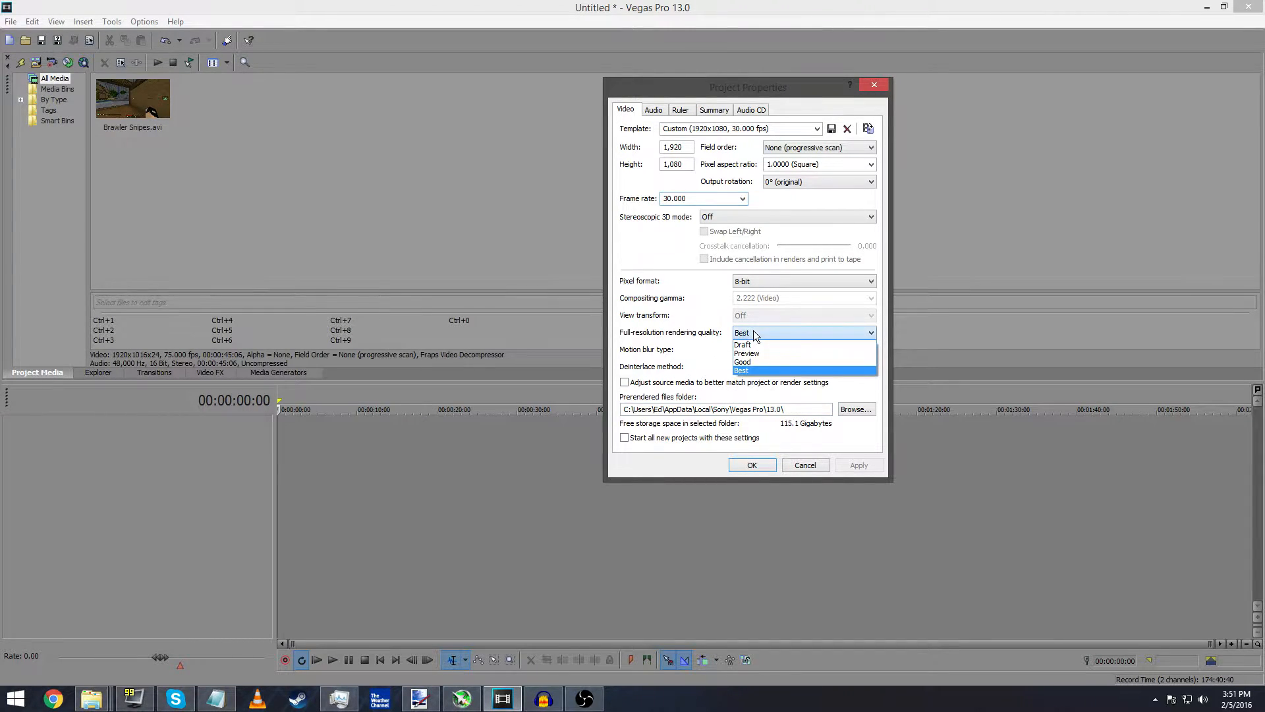
{"action": "left_click", "coordinate": [690, 368]}
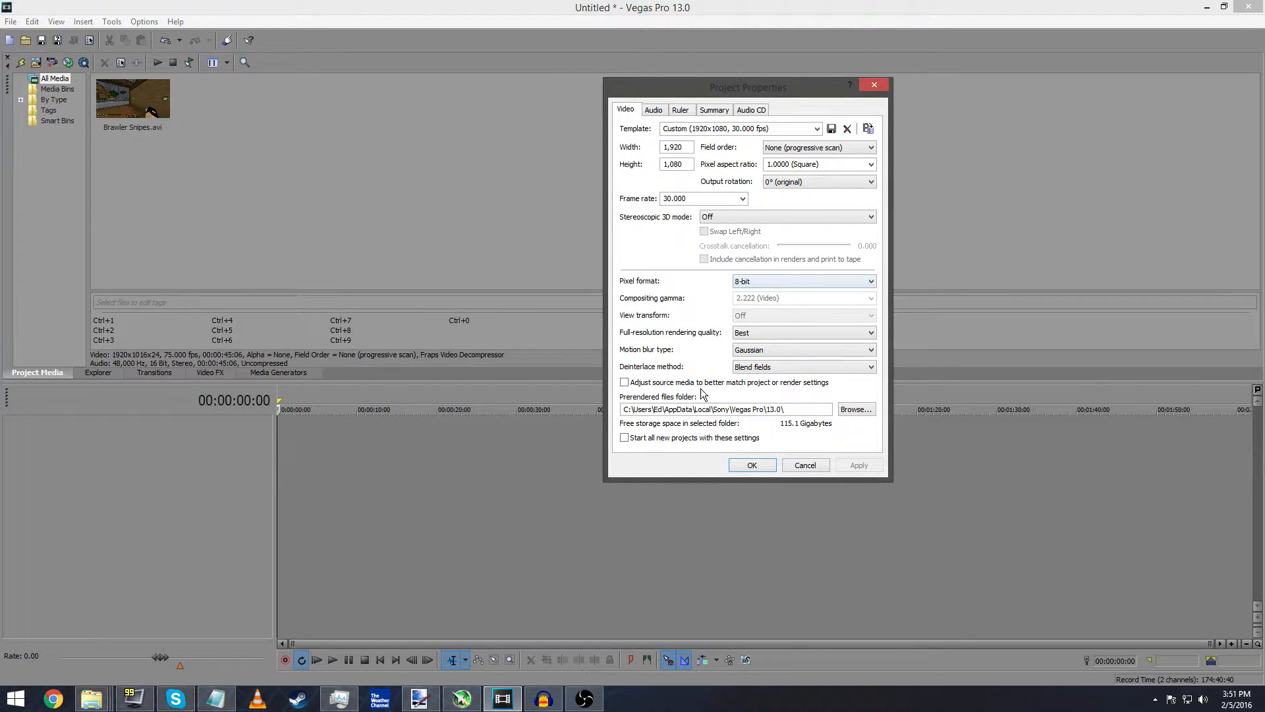
{"action": "left_click", "coordinate": [750, 465]}
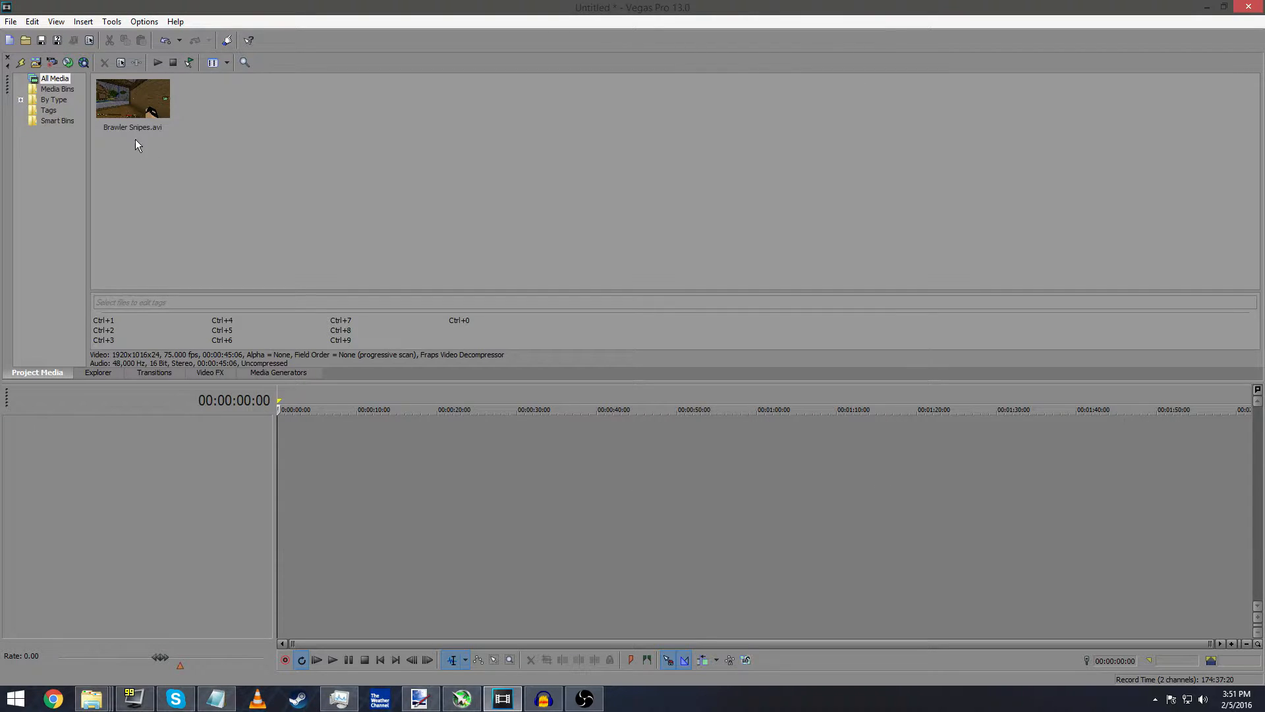
Place the Brawler Snipes.avi clip at the start of the timeline
{"action": "left_click_drag", "start_coordinate": [135, 93], "coordinate": [281, 468]}
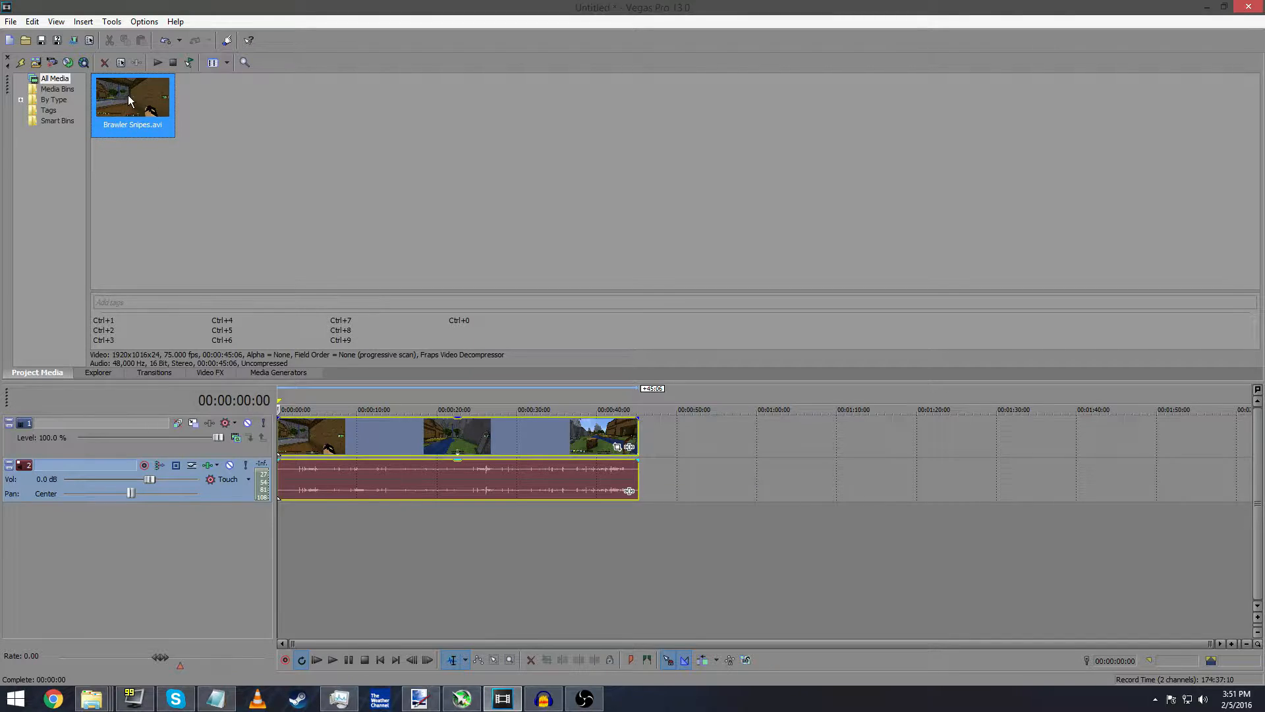
Show the Video Preview window and check its preview quality and resolution options
{"action": "left_click", "coordinate": [141, 24]}
{"action": "left_click", "coordinate": [141, 24]}
{"action": "left_click", "coordinate": [112, 22]}
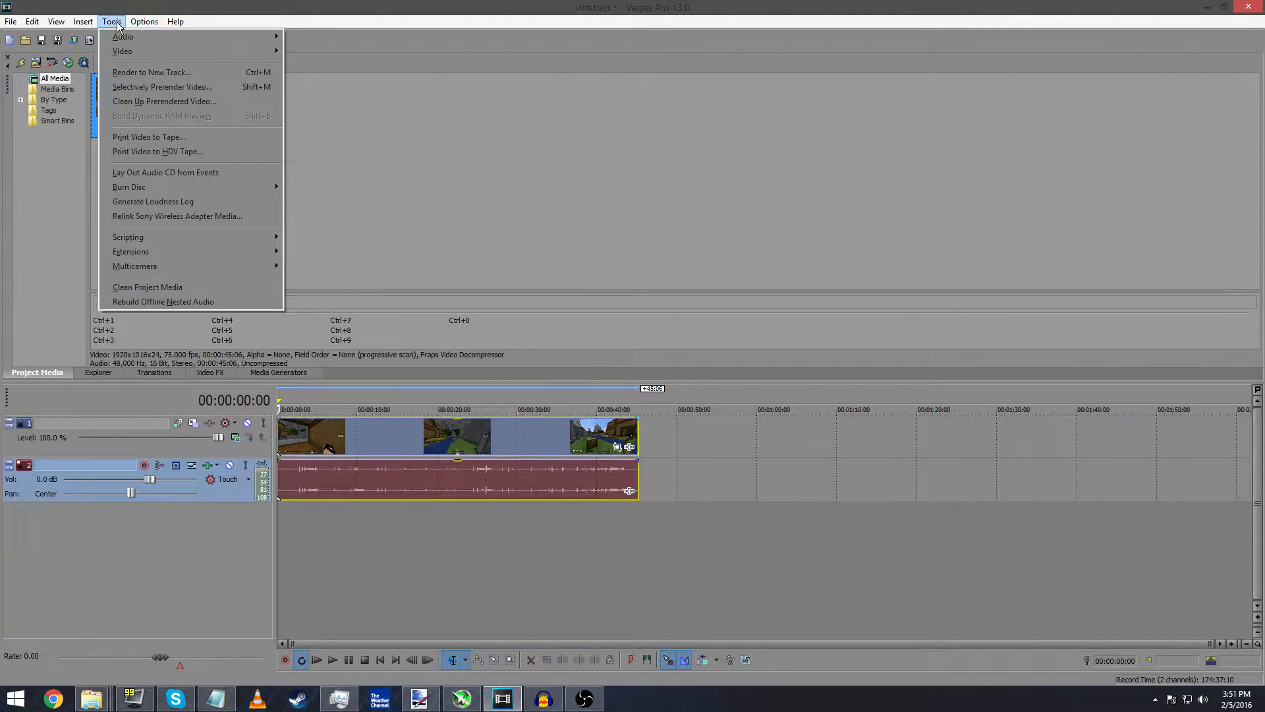
{"action": "mouse_move", "coordinate": [131, 25]}
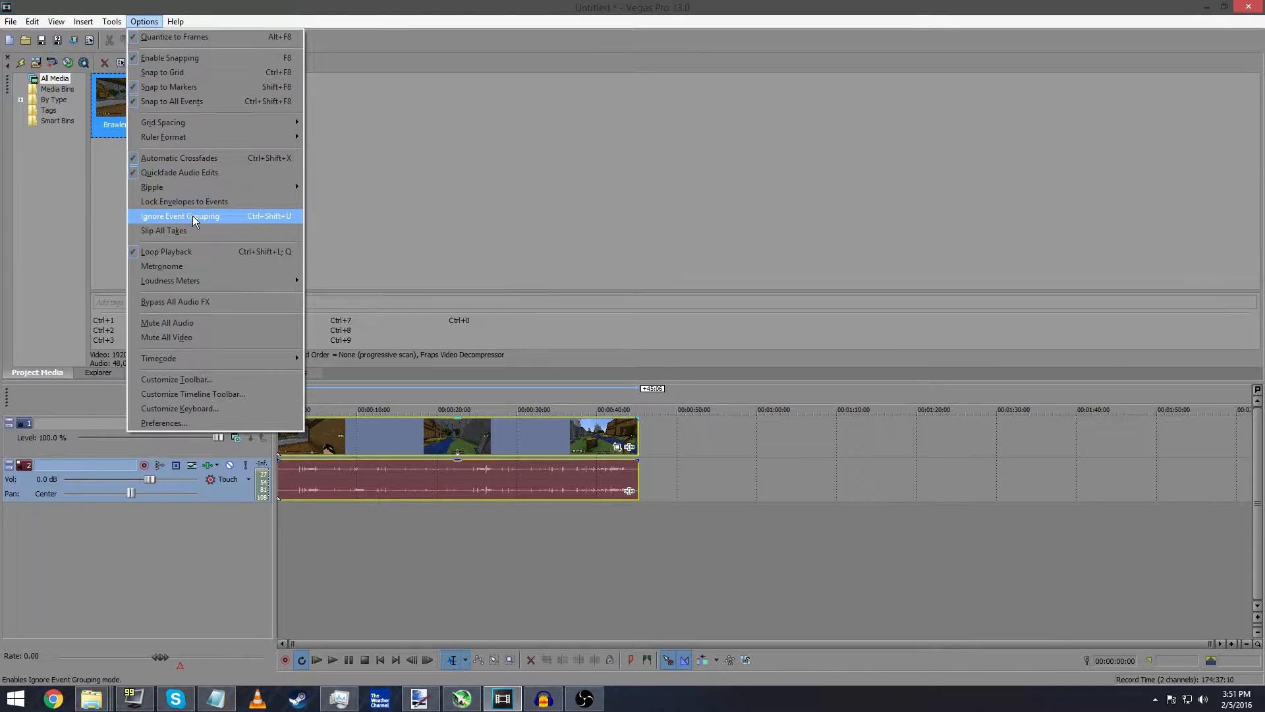
{"action": "mouse_move", "coordinate": [56, 21]}
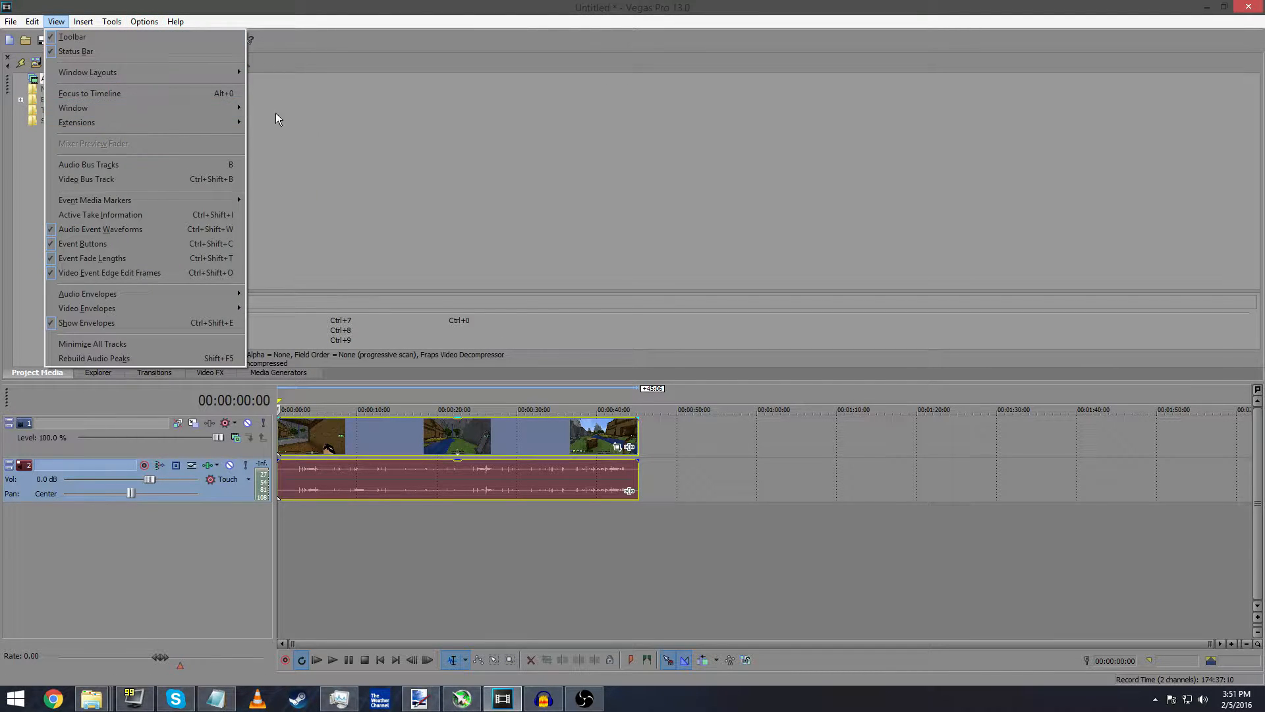
{"action": "left_click", "coordinate": [238, 110]}
{"action": "left_click", "coordinate": [782, 236]}
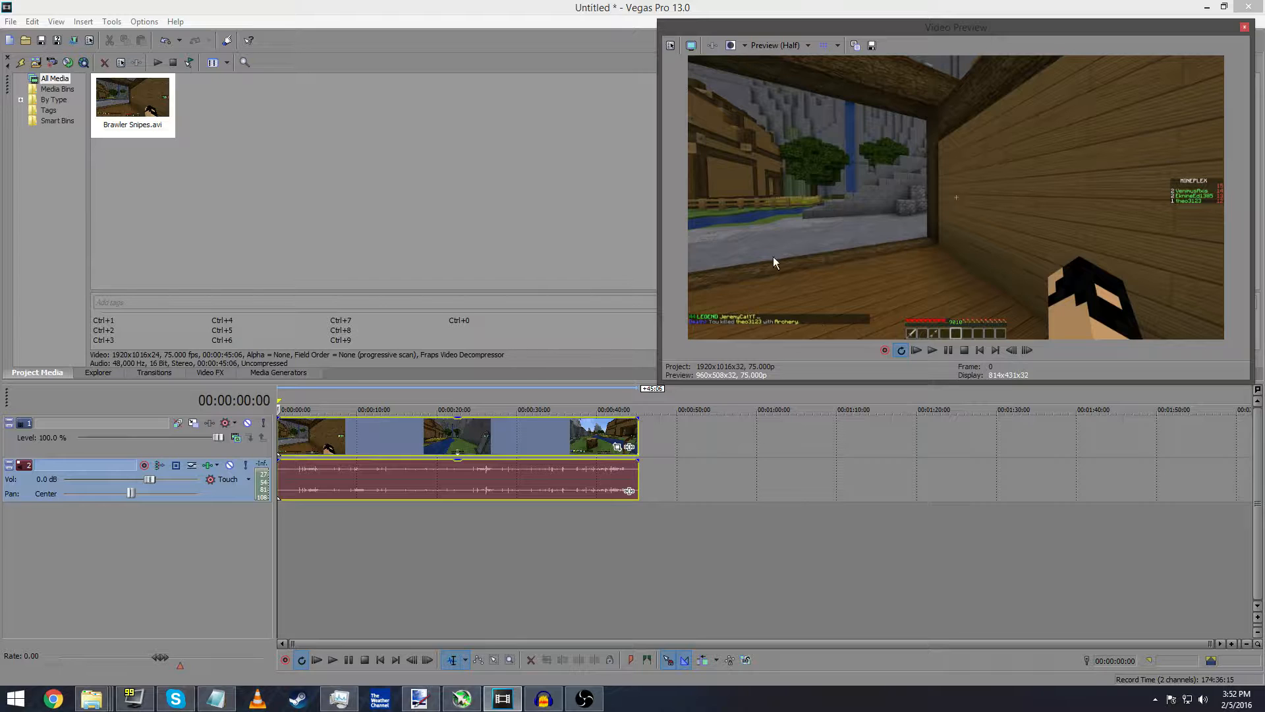
{"action": "left_click", "coordinate": [788, 45]}
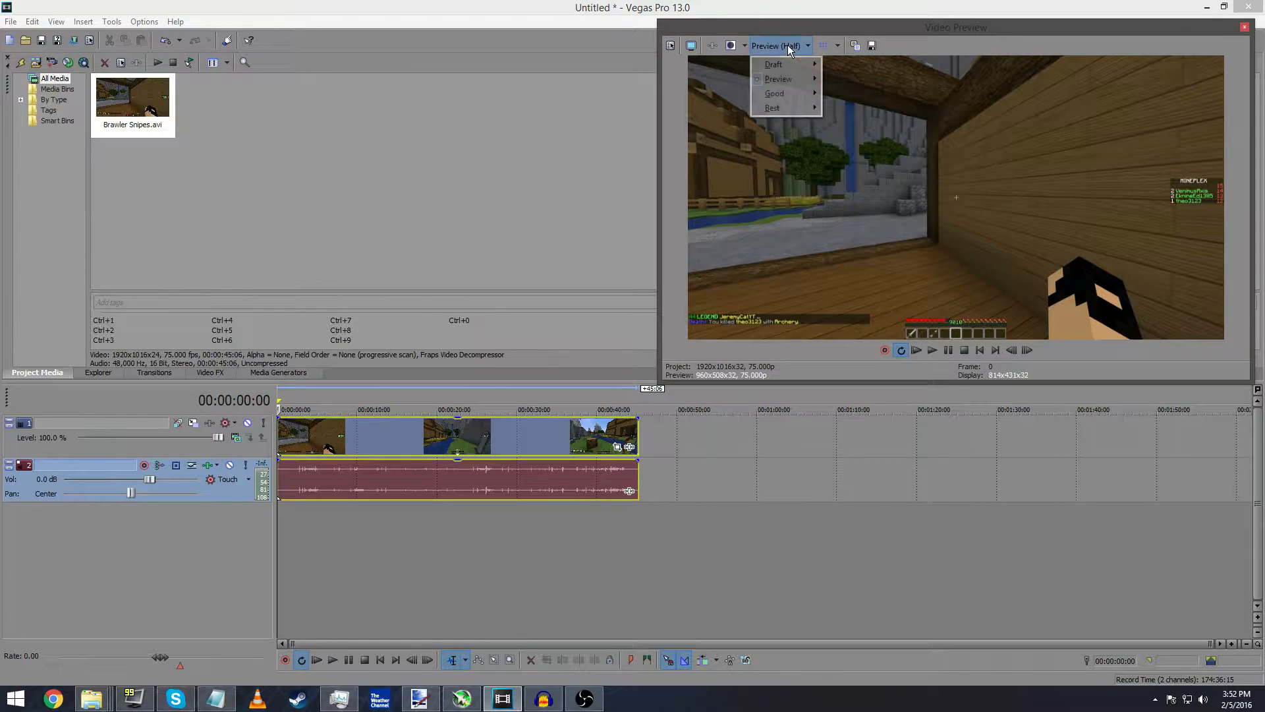
{"action": "mouse_move", "coordinate": [789, 78]}
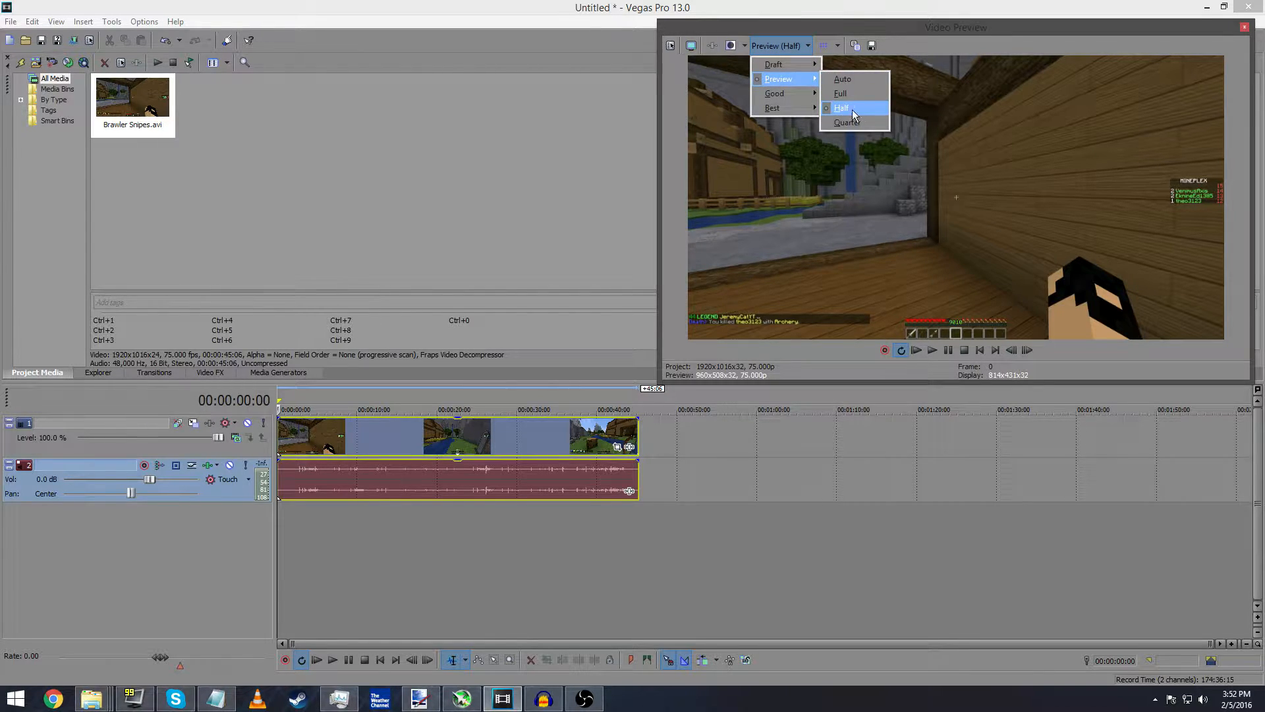
{"action": "left_click", "coordinate": [882, 32]}
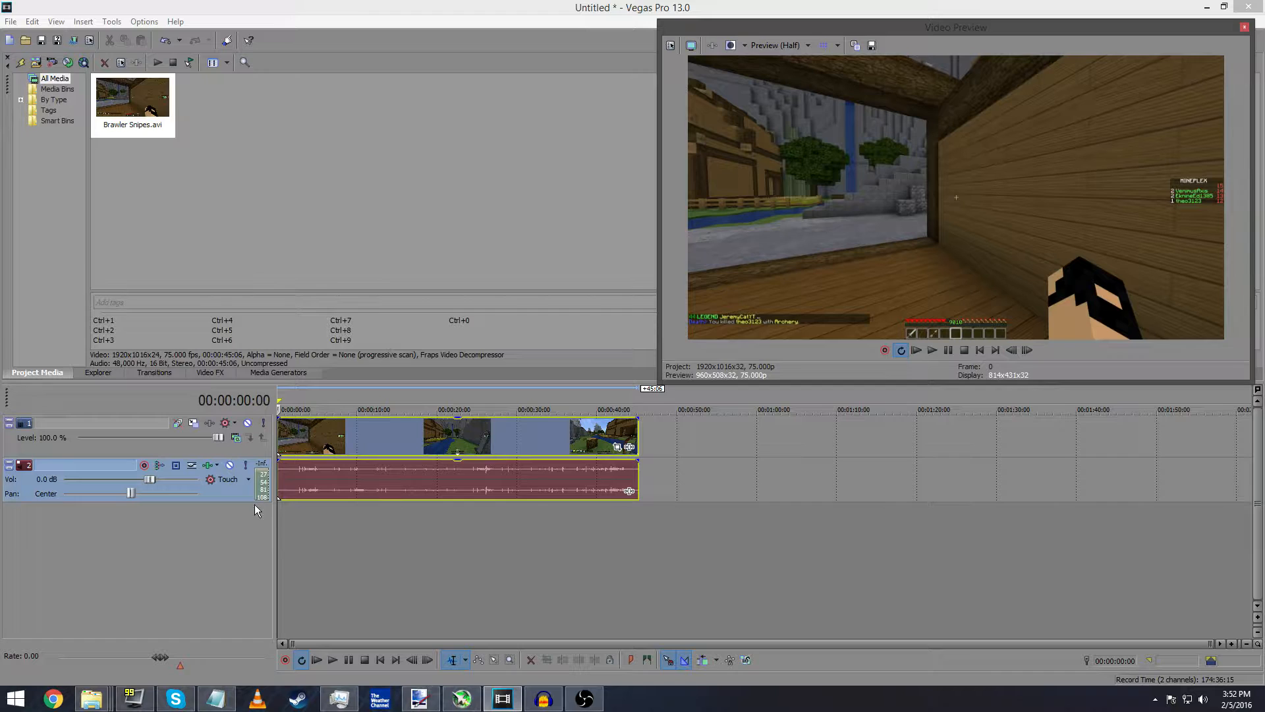
Set Maintain aspect ratio to No in the Brawler Snipes event's Pan/Crop settings
{"action": "left_click", "coordinate": [282, 434]}
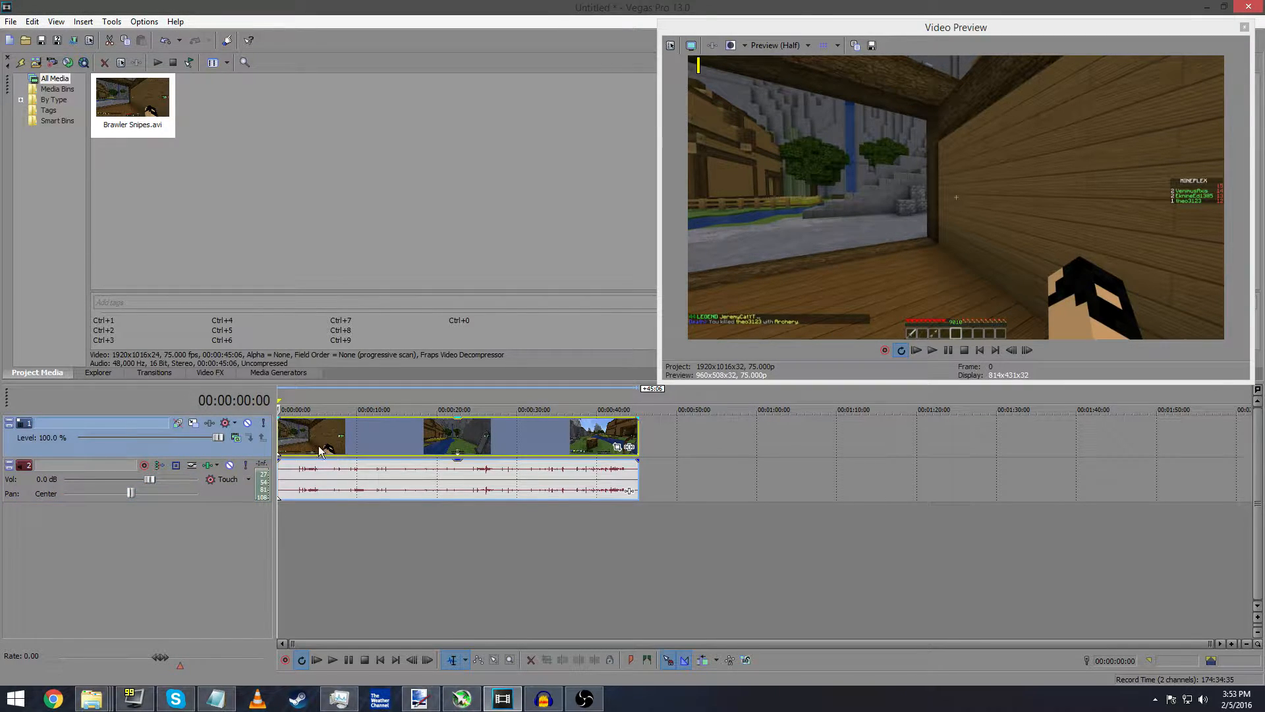
{"action": "left_click", "coordinate": [629, 449]}
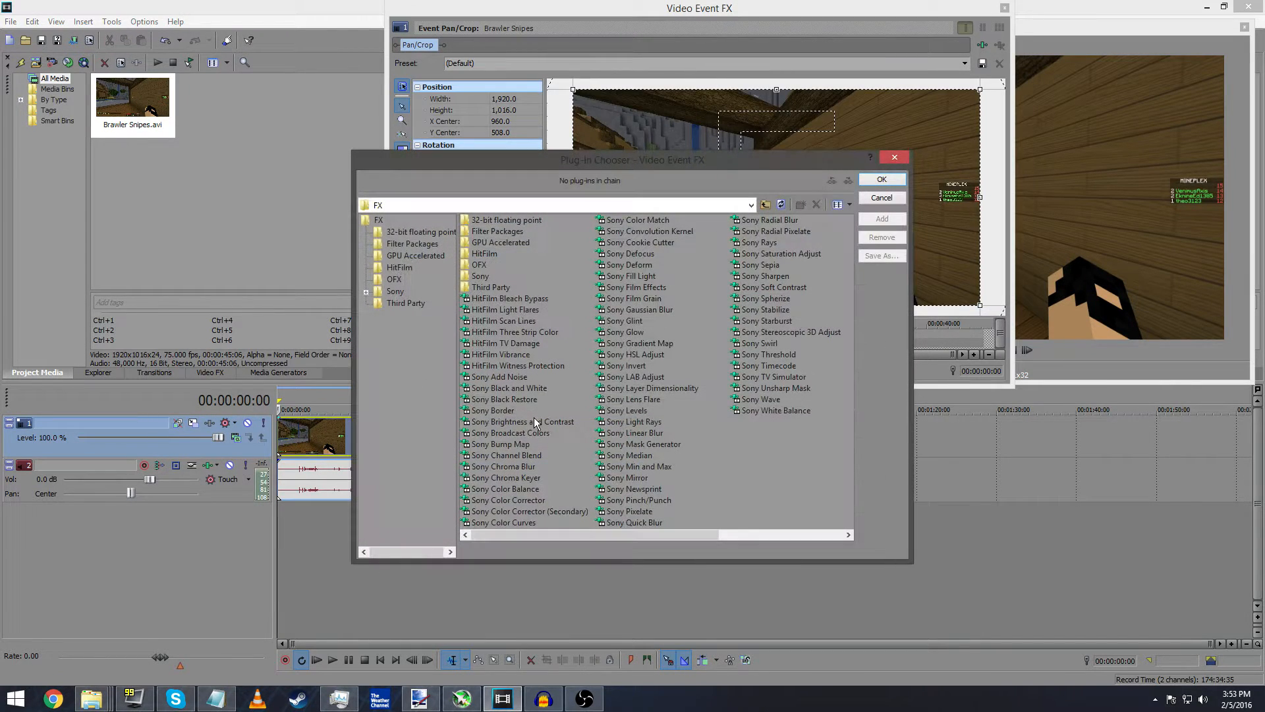
{"action": "left_click", "coordinate": [897, 158]}
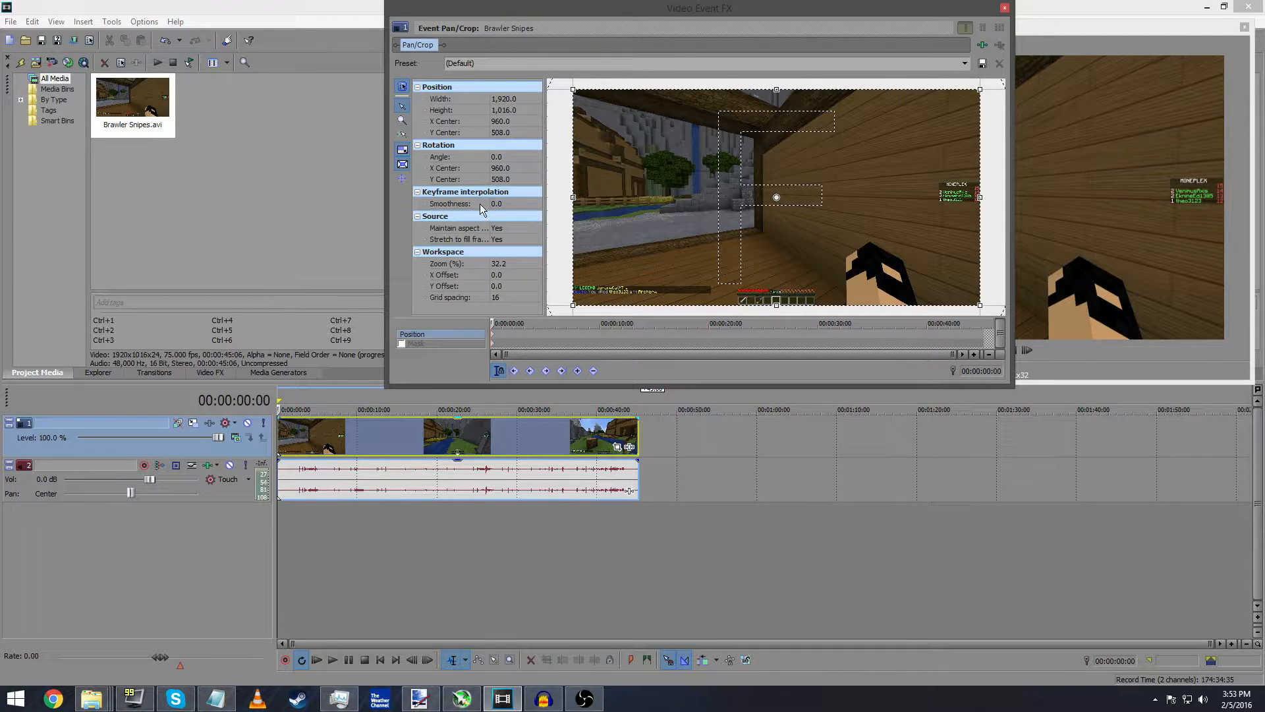
{"action": "left_click", "coordinate": [507, 228]}
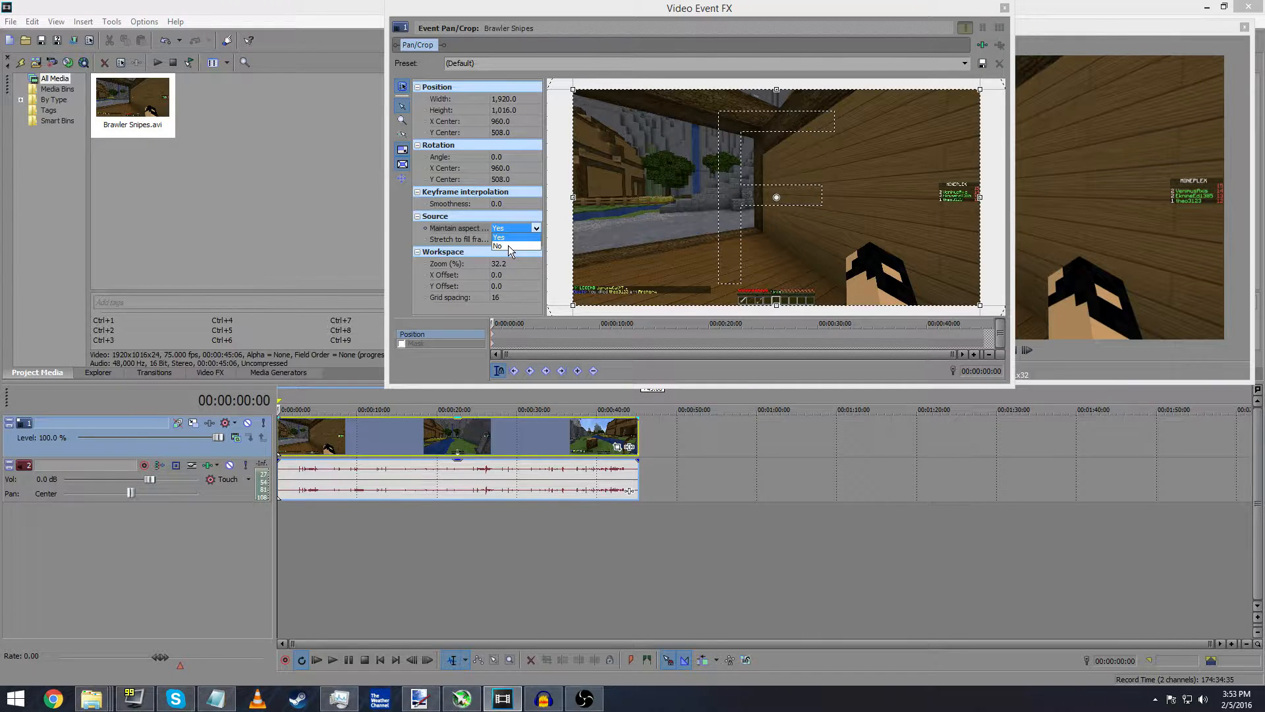
{"action": "left_click", "coordinate": [508, 245]}
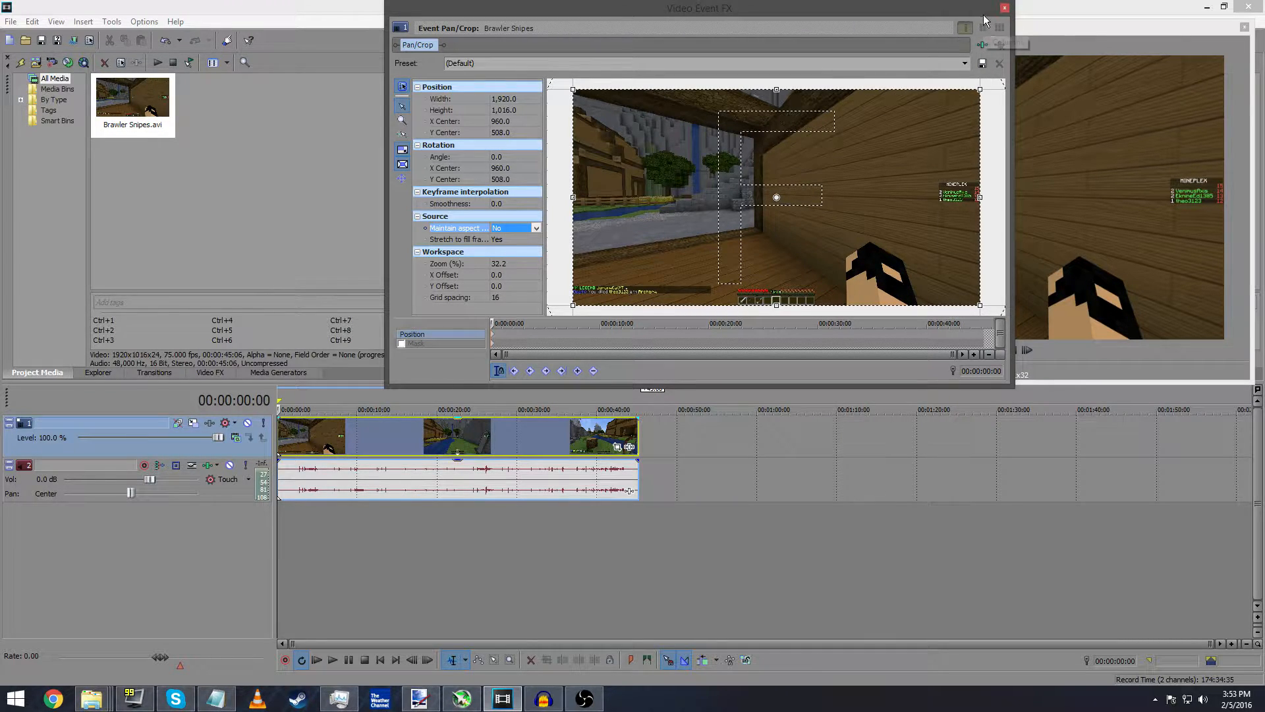
{"action": "left_click", "coordinate": [1005, 8]}
Set the project height to 1,080 pixels in the project properties and recheck the clip's Pan/Crop settings
{"action": "left_click", "coordinate": [10, 21]}
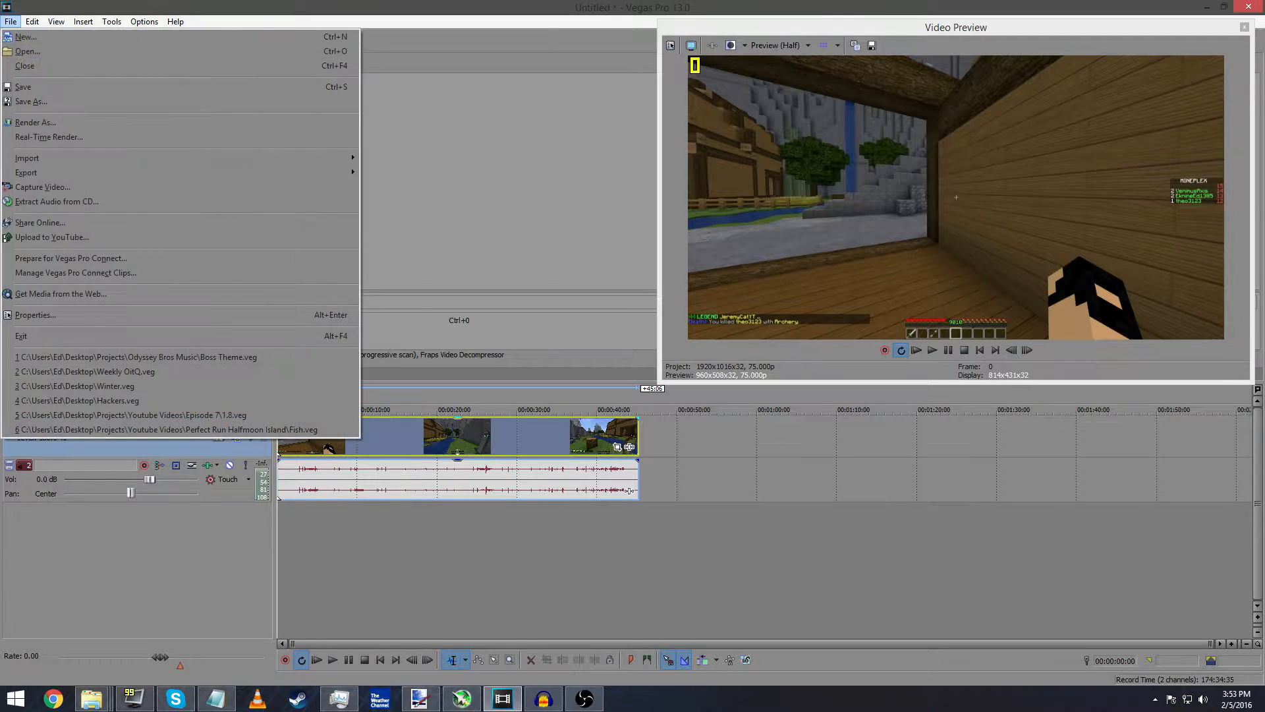
{"action": "left_click", "coordinate": [35, 314]}
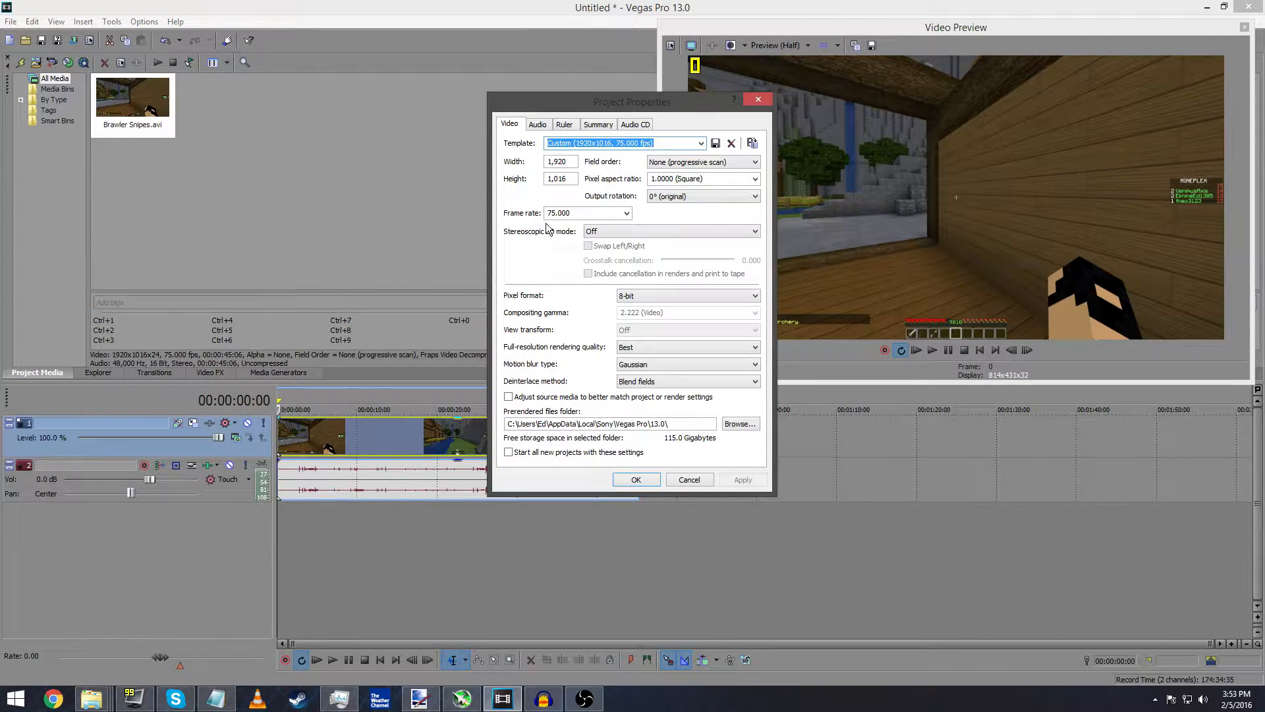
{"action": "left_click", "coordinate": [566, 180]}
{"action": "left_click_drag", "start_coordinate": [566, 179], "coordinate": [560, 183]}
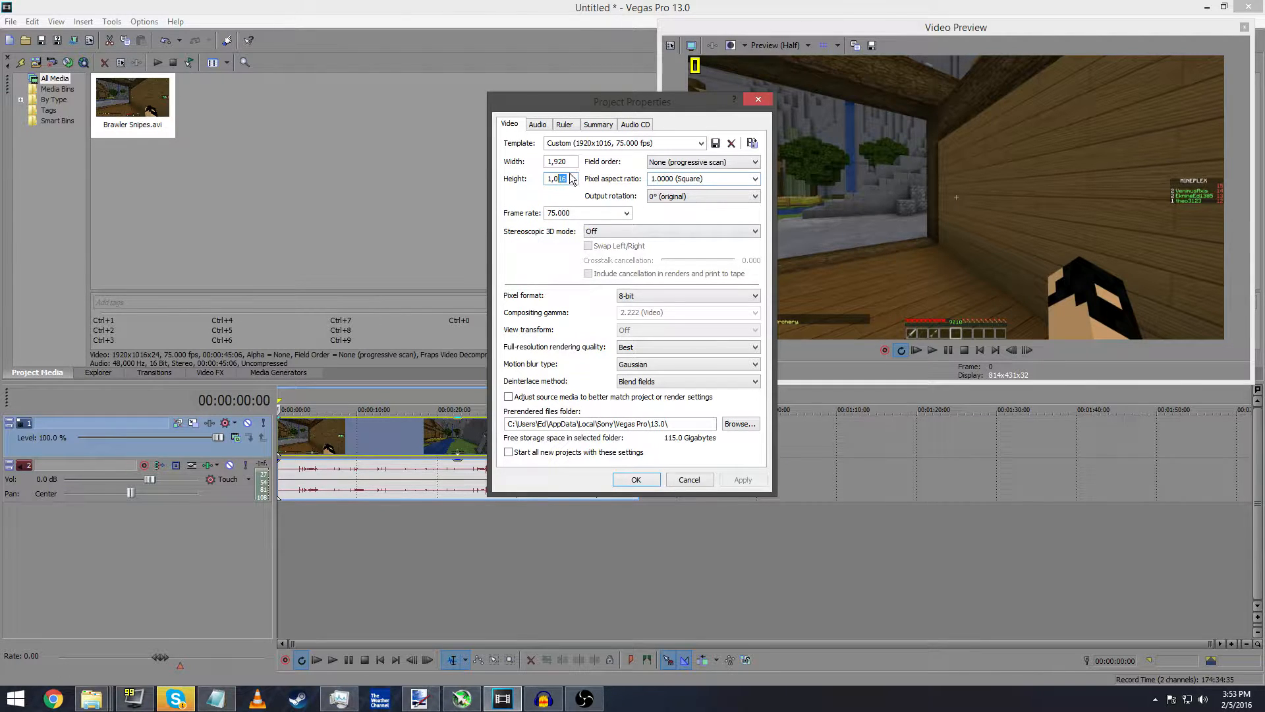
{"action": "type", "text": "80"}
{"action": "left_click", "coordinate": [733, 479]}
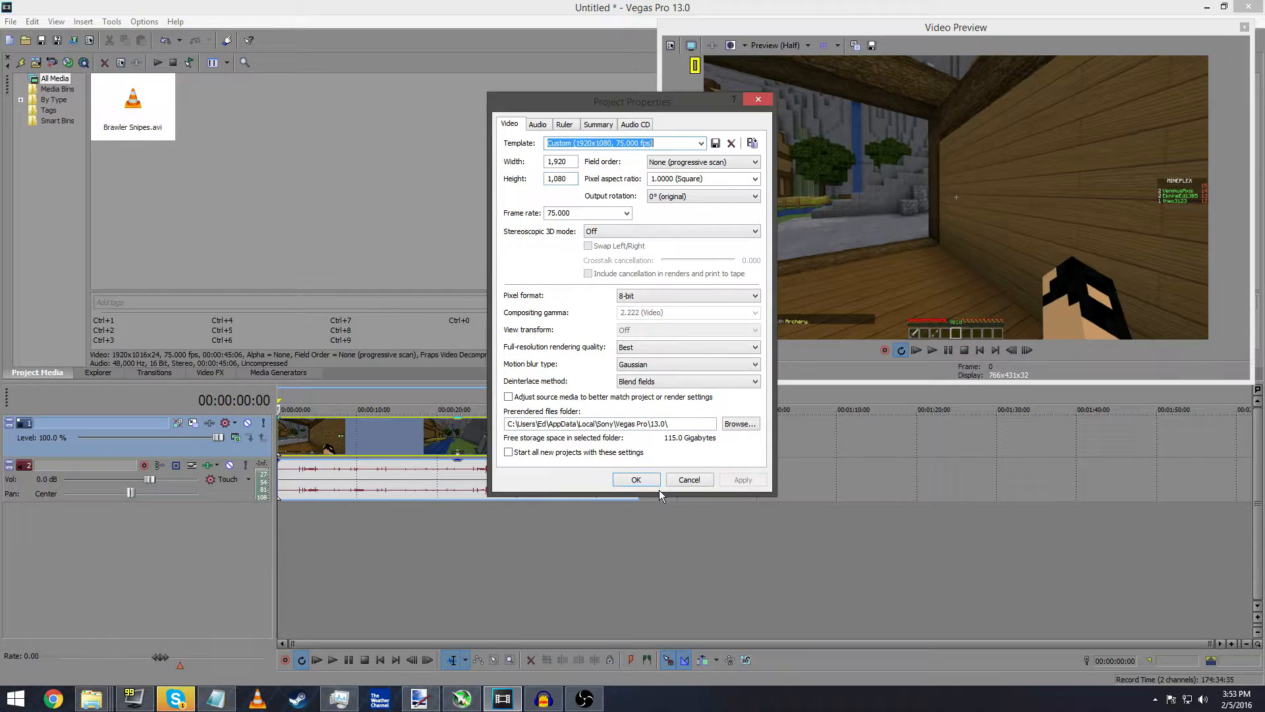
{"action": "left_click", "coordinate": [650, 484]}
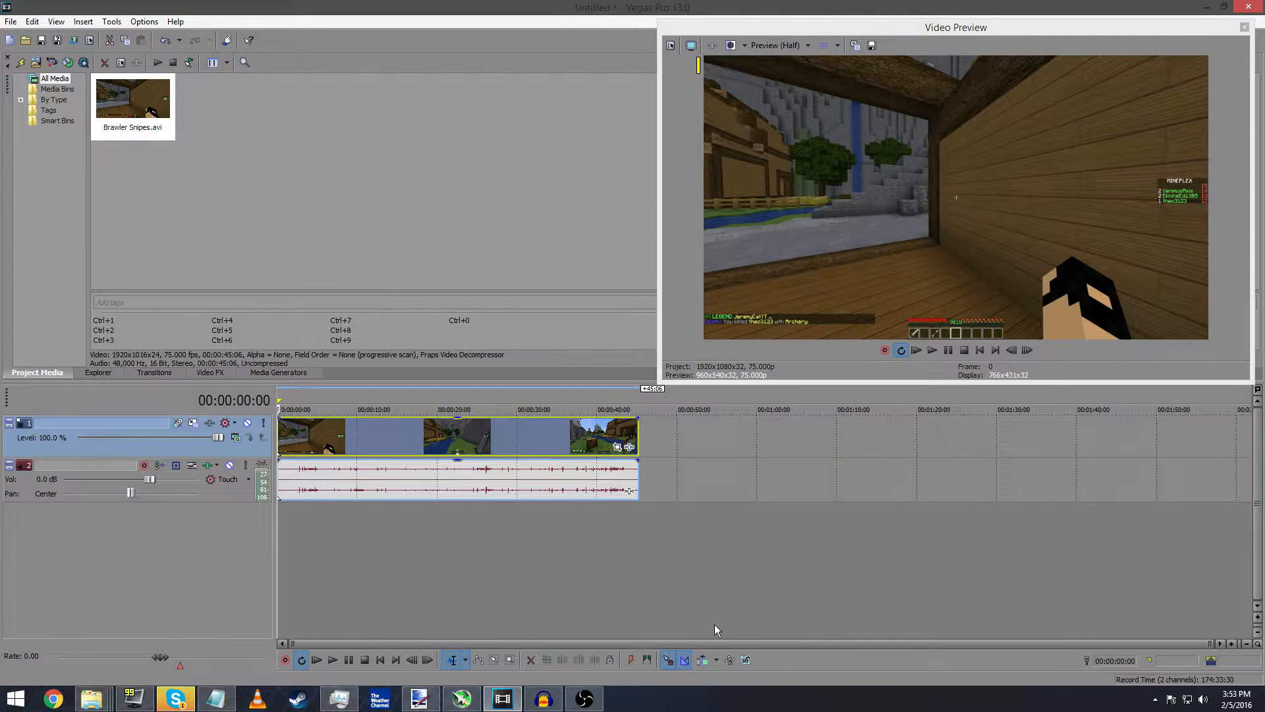
{"action": "left_click", "coordinate": [619, 448]}
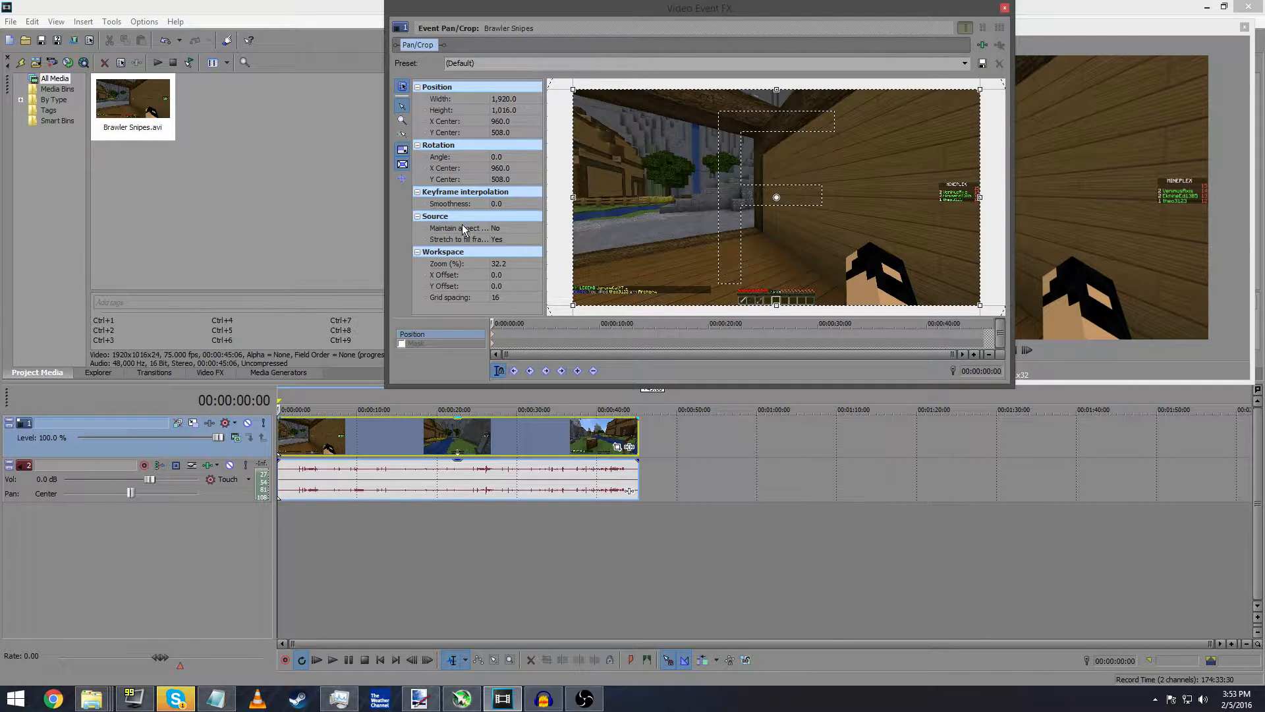
{"action": "left_click", "coordinate": [1005, 8]}
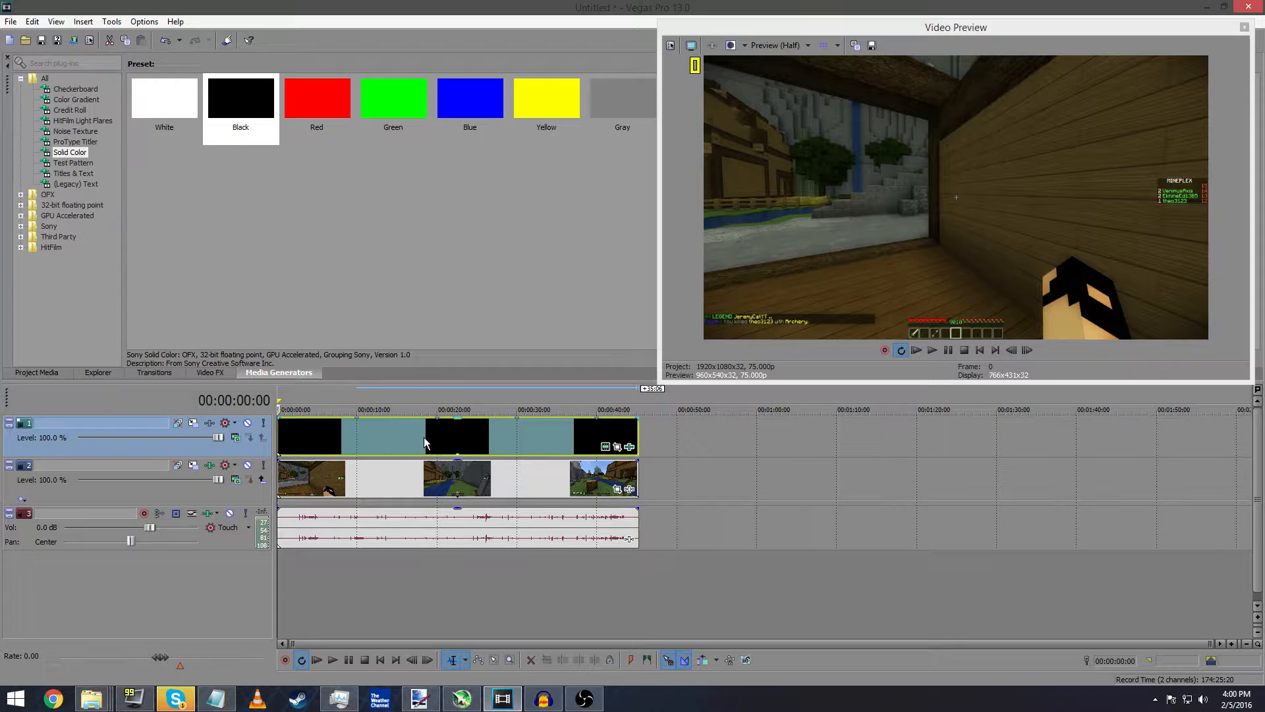
Set the black solid color event on the first track to Disable resample
{"action": "right_click", "coordinate": [375, 426]}
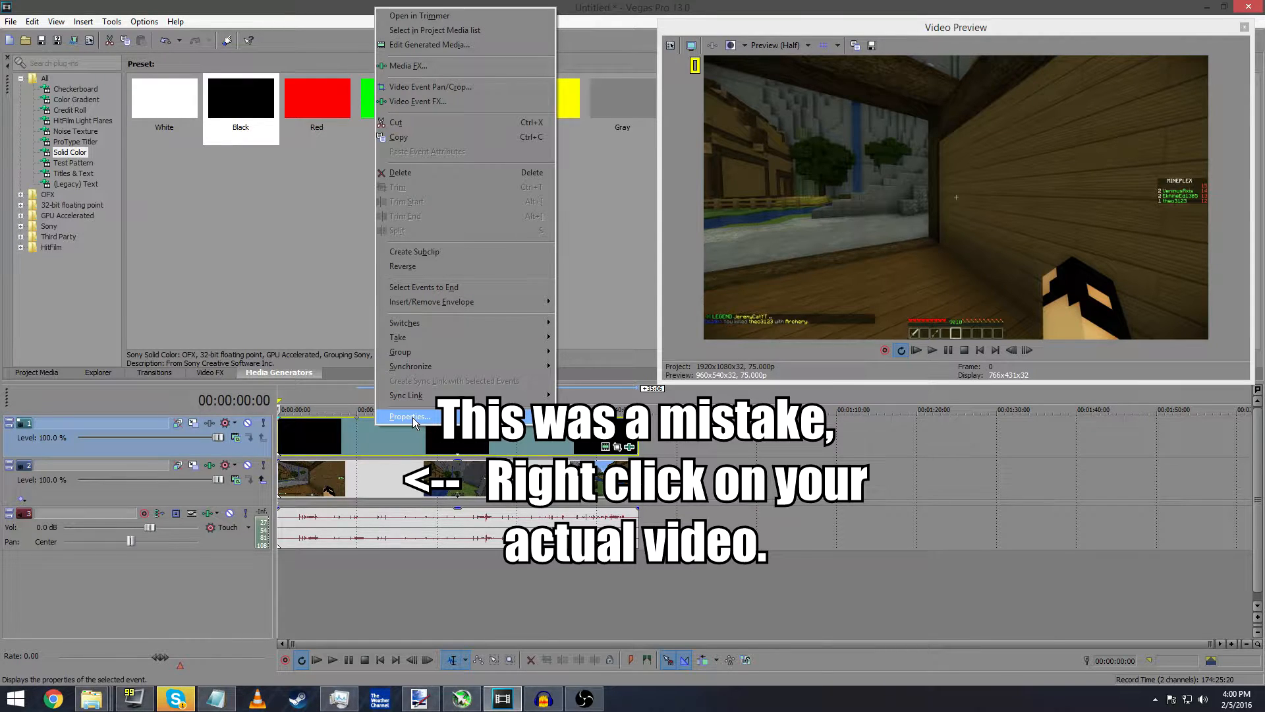
{"action": "left_click", "coordinate": [412, 418]}
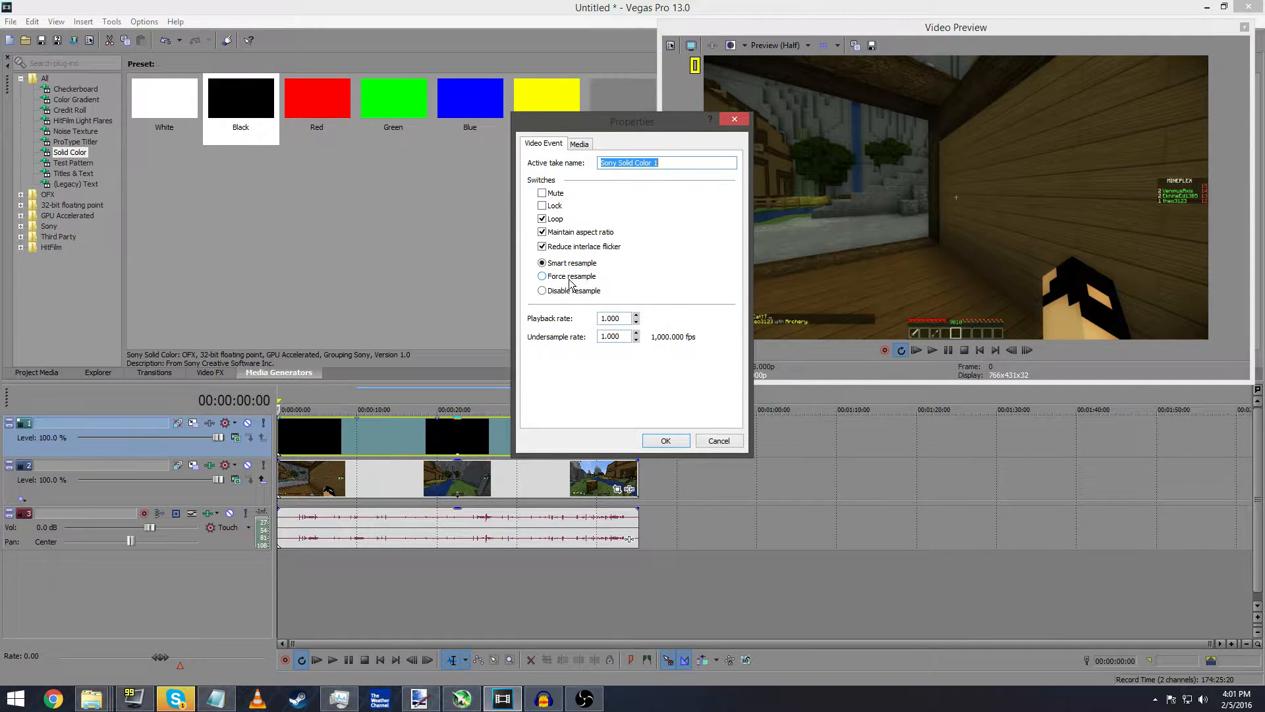
{"action": "left_click", "coordinate": [543, 290]}
{"action": "left_click", "coordinate": [666, 442]}
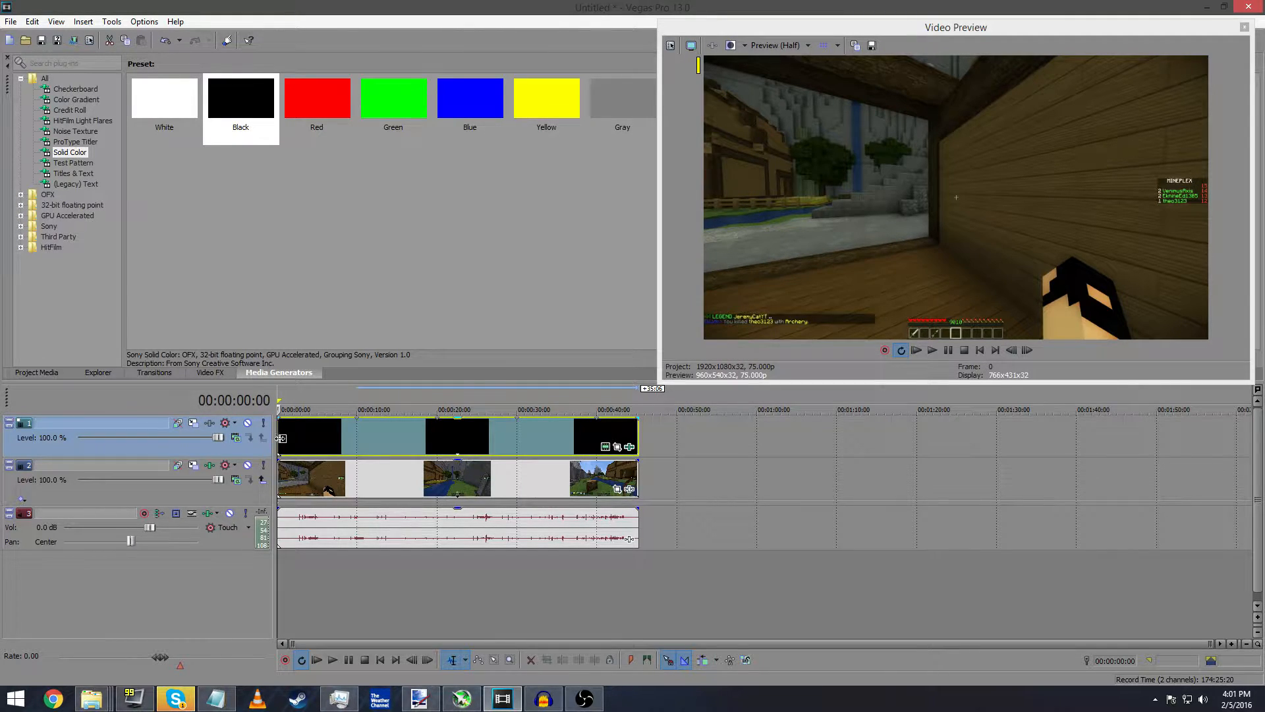
Paste a copy of the black solid color event directly after the original, creating a new copy of the source media
{"action": "left_click", "coordinate": [639, 432]}
{"action": "key", "text": "ctrl+v"}
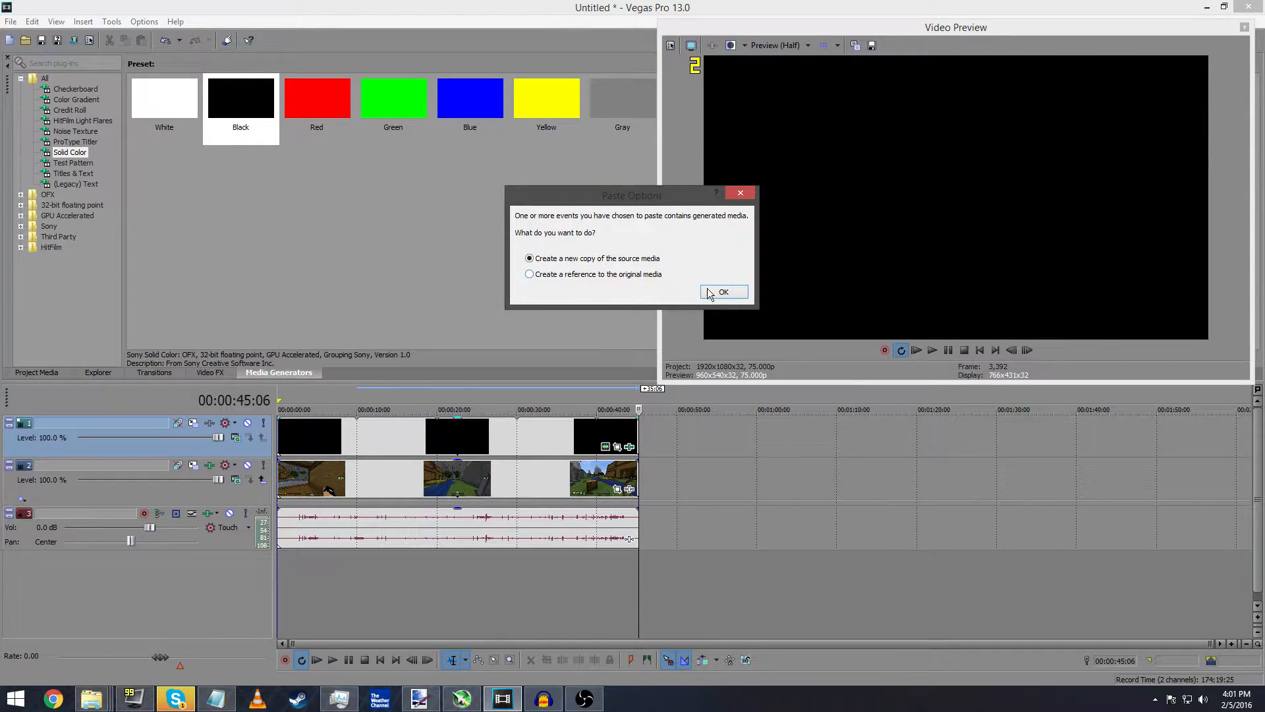
{"action": "left_click", "coordinate": [714, 295]}
Paste a duplicate of the Brawler Snipes video and audio at 00:00:45:06, directly after the original clip
{"action": "left_click", "coordinate": [373, 485]}
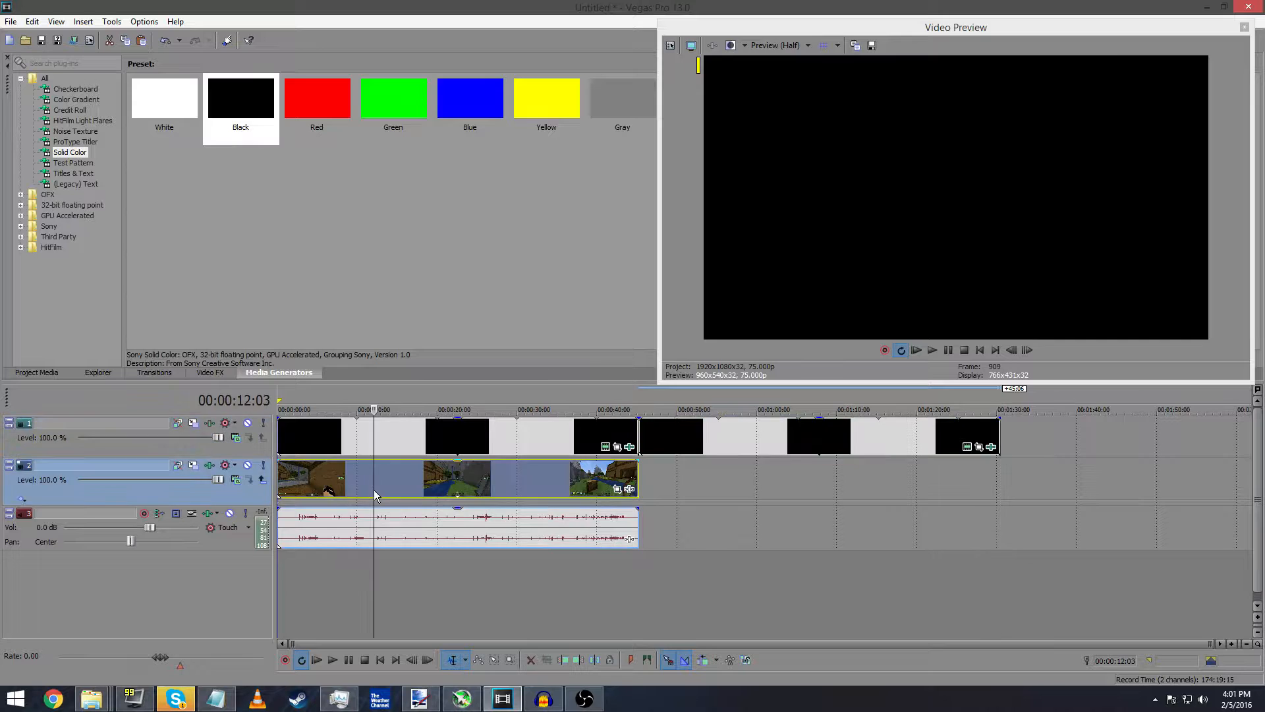
{"action": "left_click", "coordinate": [638, 466]}
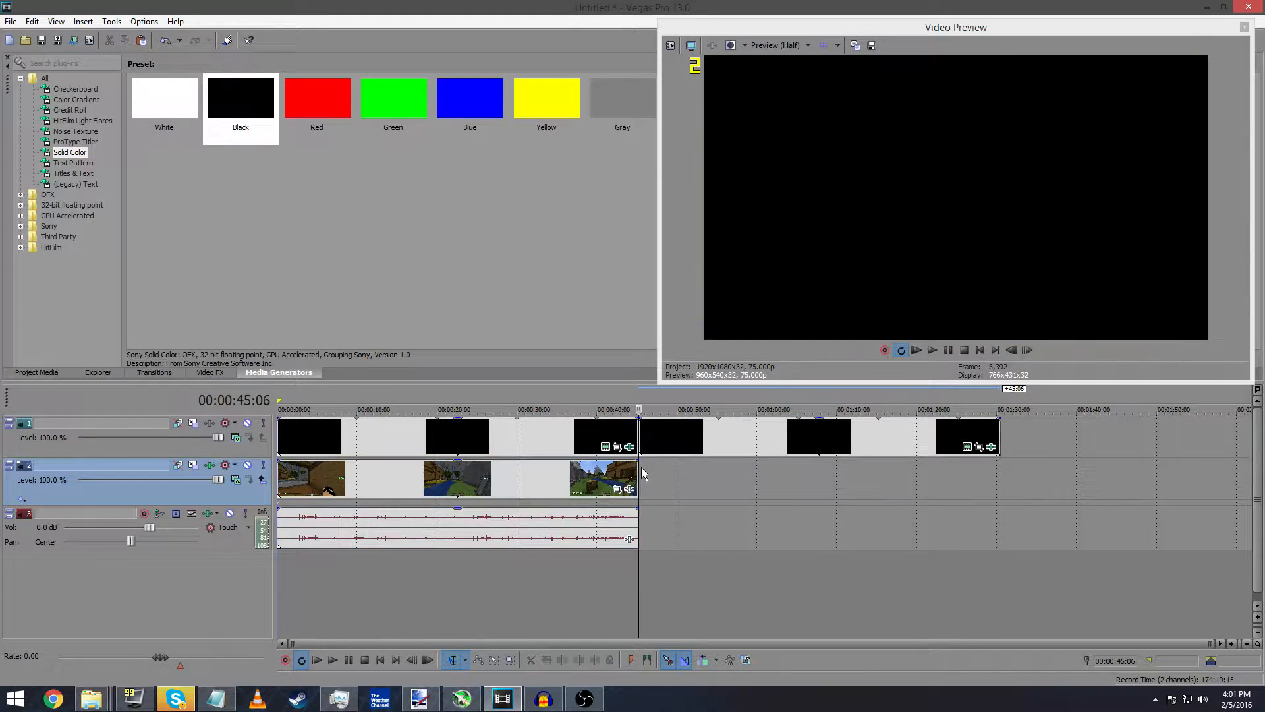
{"action": "key", "text": "ctrl+v"}
Check the resample setting in the video event properties of the duplicated Brawler Snipes clip on the second track
{"action": "right_click", "coordinate": [674, 483]}
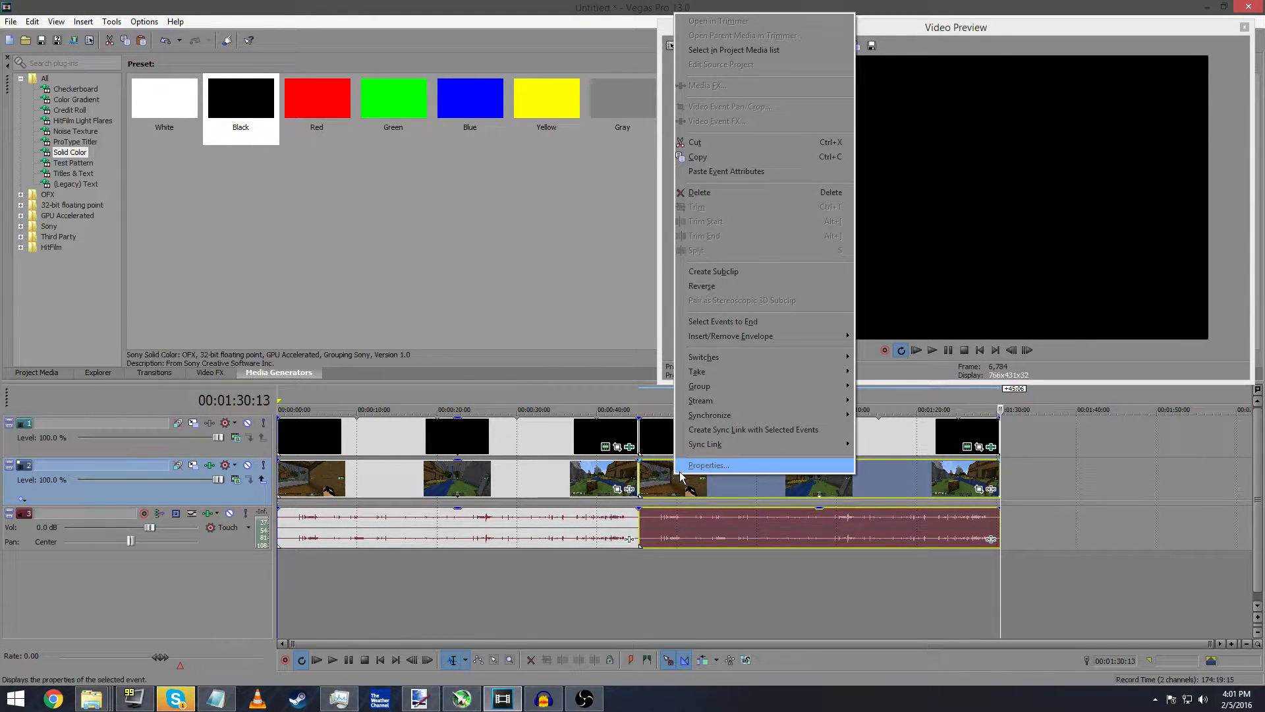
{"action": "left_click", "coordinate": [667, 479]}
{"action": "right_click", "coordinate": [667, 479]}
{"action": "left_click", "coordinate": [709, 465]}
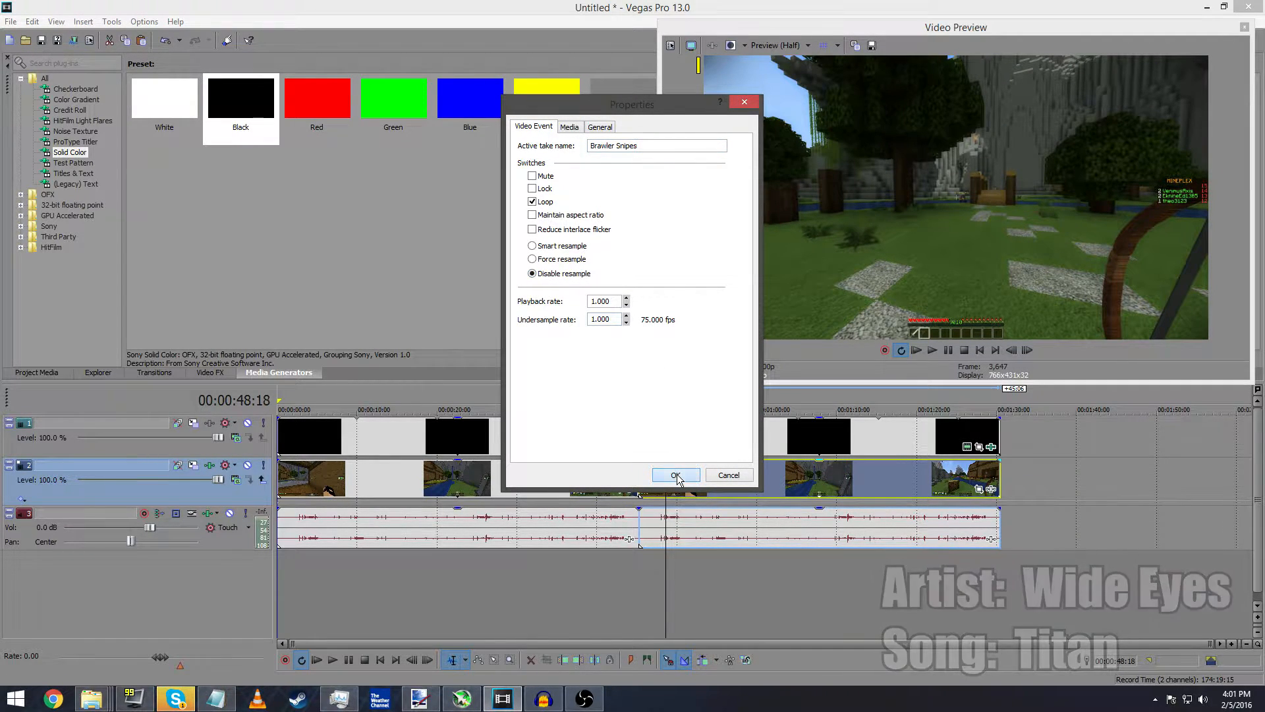
{"action": "left_click", "coordinate": [675, 475]}
{"action": "left_click", "coordinate": [641, 474]}
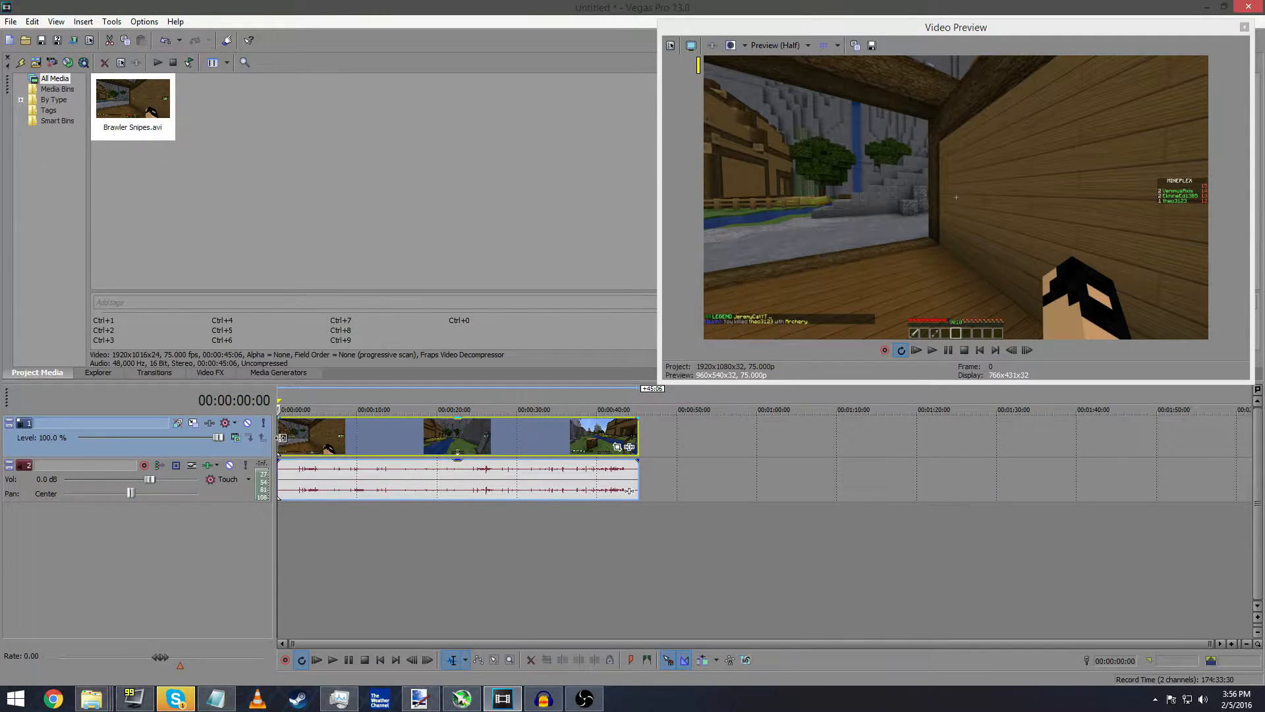
{"action": "left_click", "coordinate": [629, 448]}
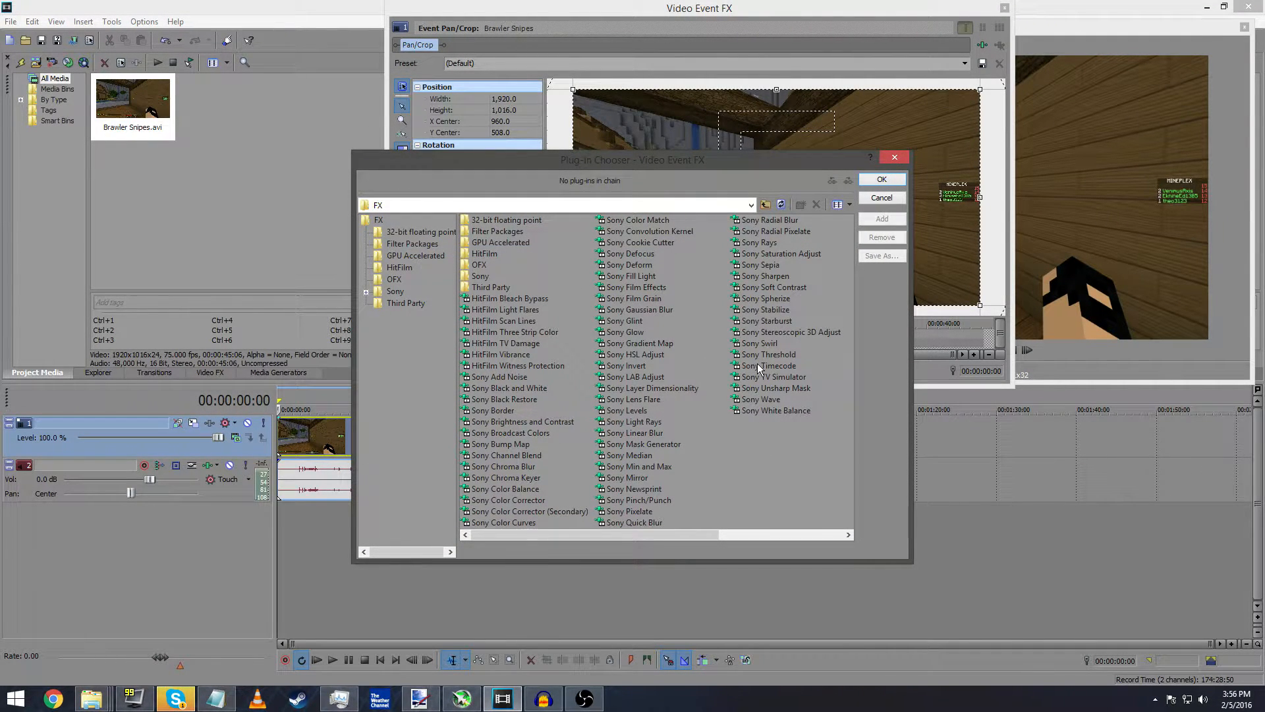
{"action": "left_click", "coordinate": [887, 159]}
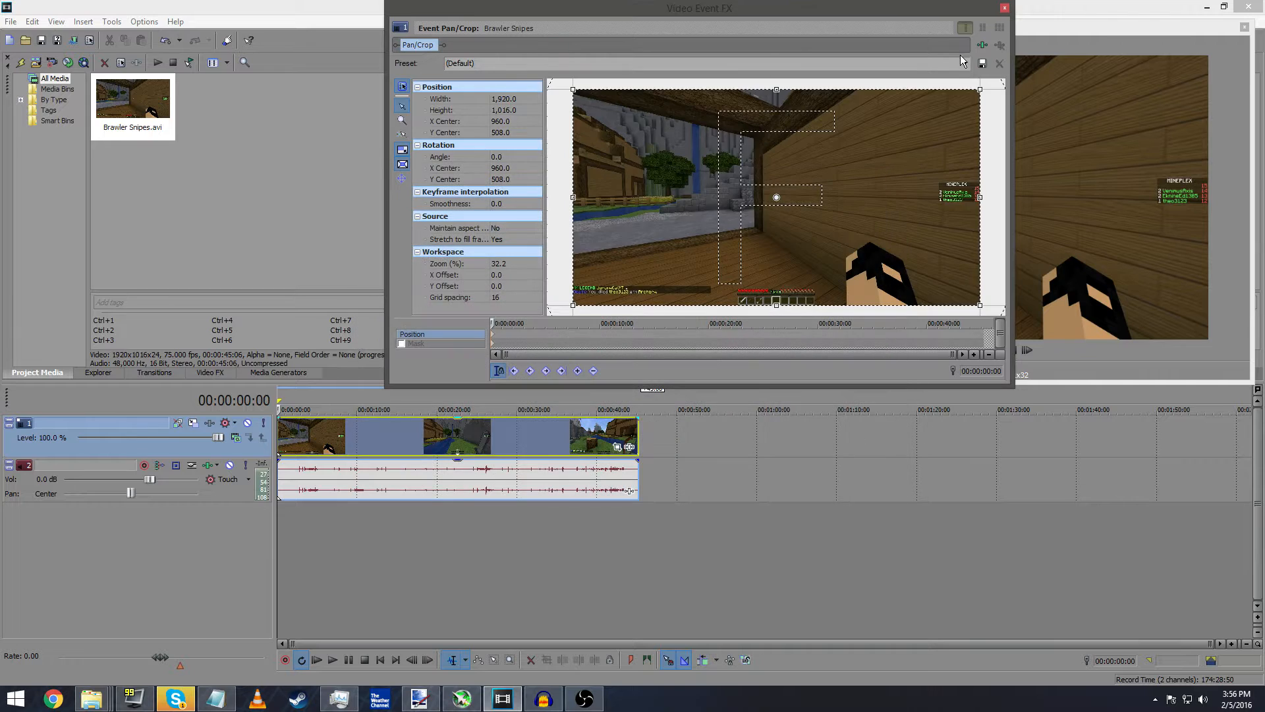
{"action": "left_click", "coordinate": [1004, 8]}
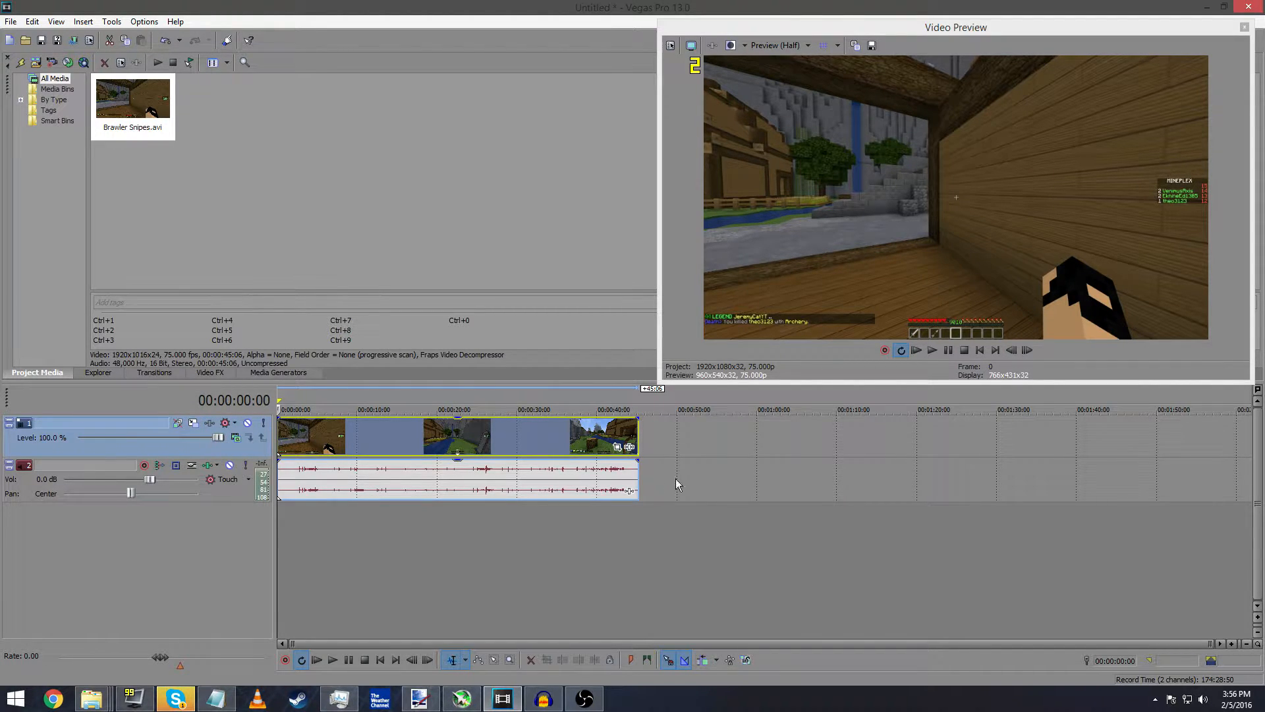
Add the Sony Soft Contrast effect to the Brawler Snipes video track and move its settings clear of the preview
{"action": "left_click", "coordinate": [209, 424]}
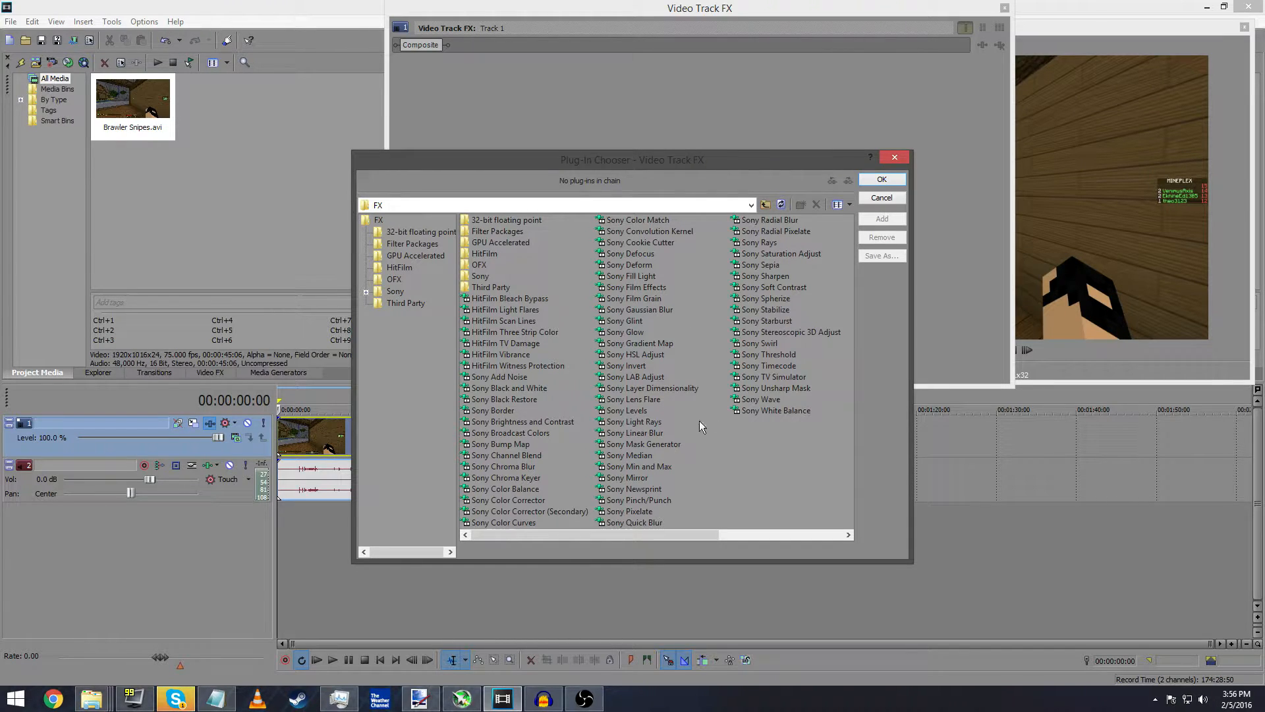
{"action": "double_click", "coordinate": [761, 286]}
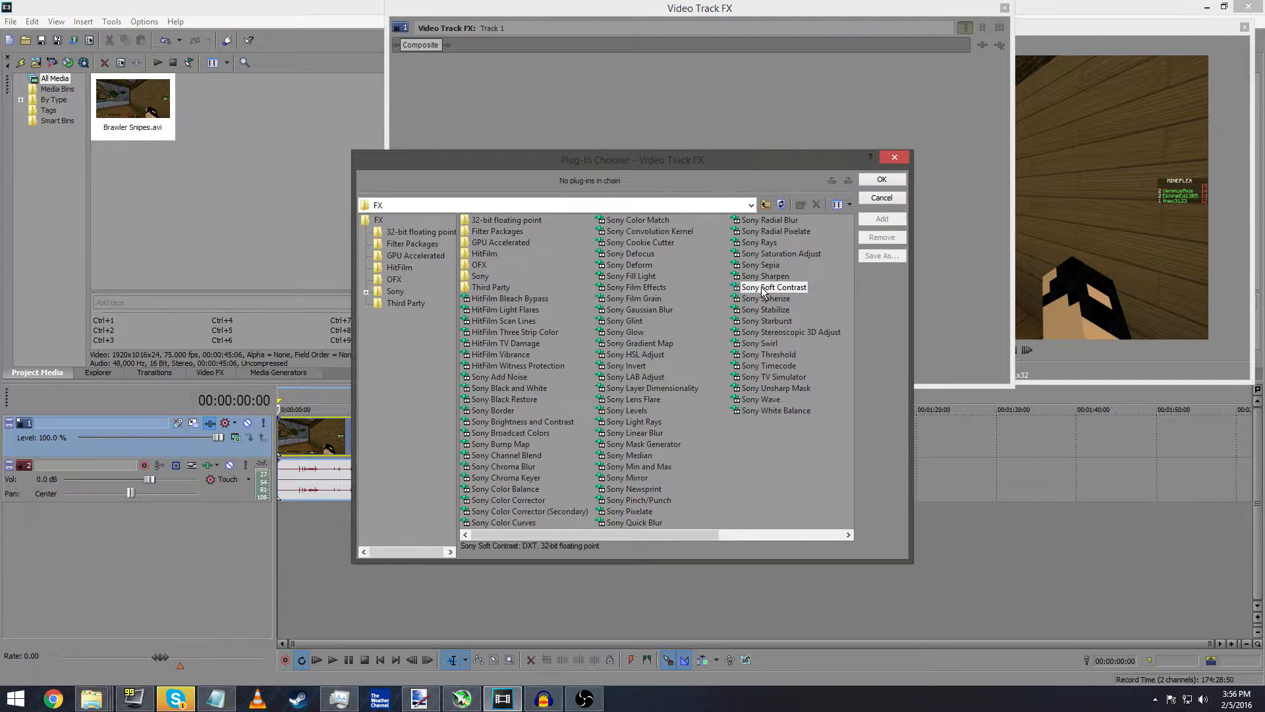
{"action": "left_click", "coordinate": [879, 183]}
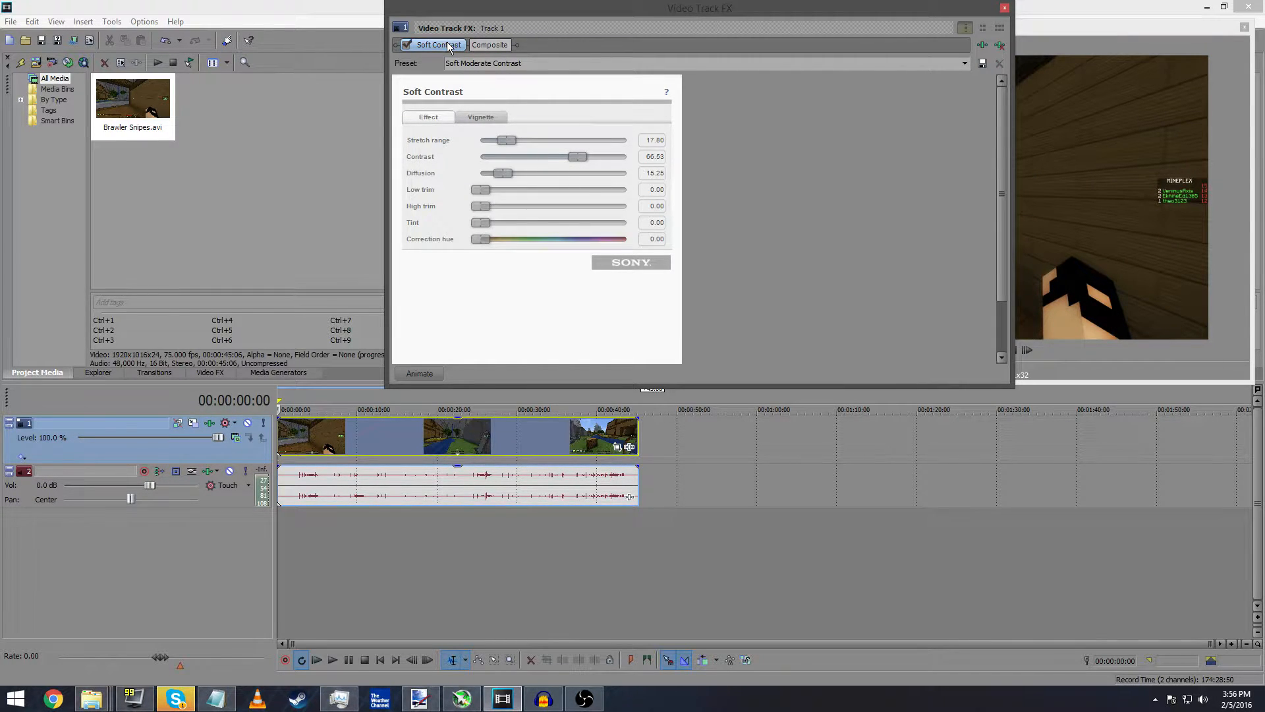
{"action": "left_click_drag", "start_coordinate": [952, 19], "coordinate": [603, 34]}
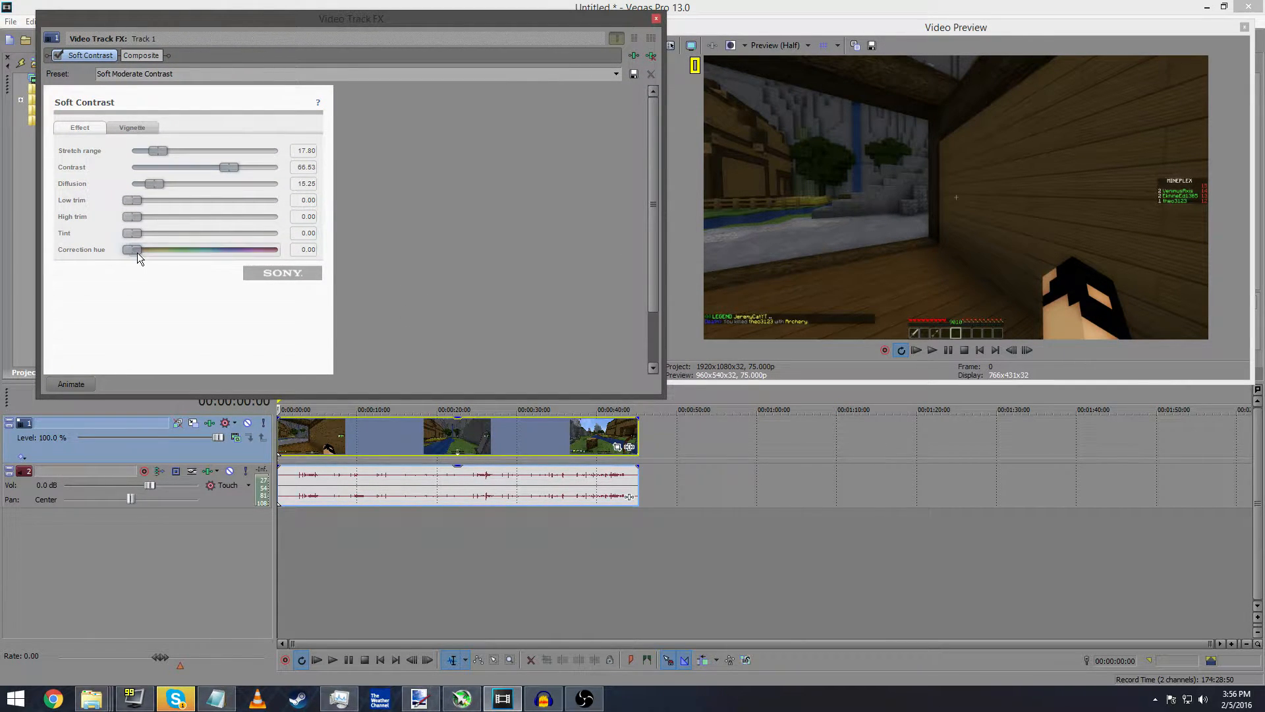
Set Soft Contrast's correction hue to about 79.8, tint to about 24, diffusion to about 24.3 and contrast to about 71
{"action": "left_click_drag", "start_coordinate": [137, 251], "coordinate": [167, 246]}
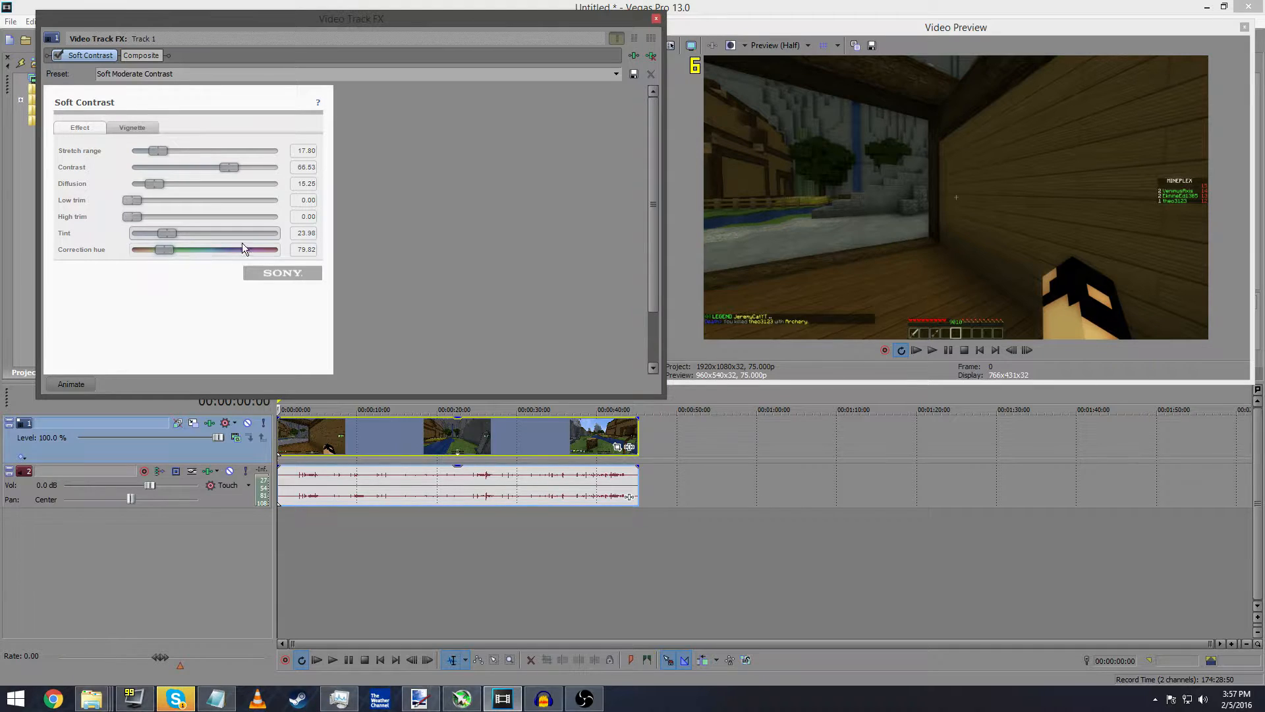
{"action": "left_click", "coordinate": [164, 252]}
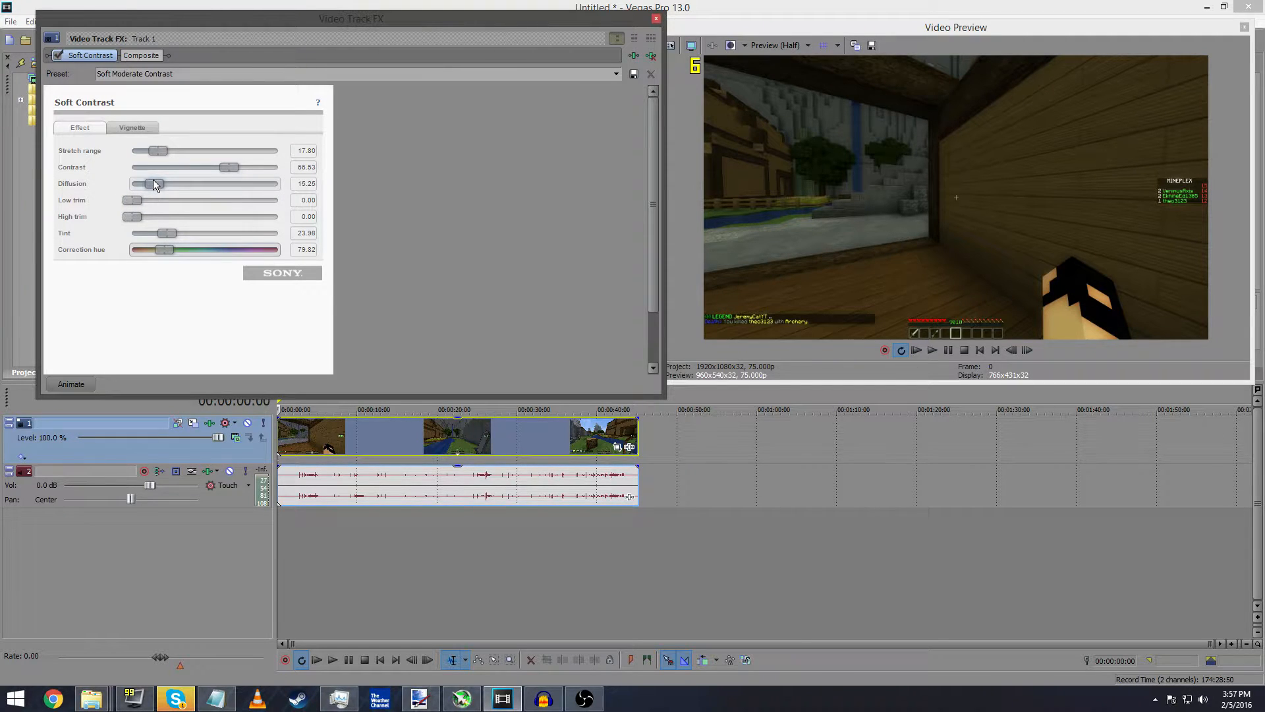
{"action": "left_click_drag", "start_coordinate": [154, 181], "coordinate": [17, 213]}
{"action": "mouse_move", "coordinate": [157, 224]}
{"action": "left_mouse_down"}
{"action": "mouse_move", "coordinate": [355, 225]}
{"action": "mouse_move", "coordinate": [280, 240]}
{"action": "mouse_move", "coordinate": [160, 226]}
{"action": "mouse_move", "coordinate": [64, 235]}
{"action": "mouse_move", "coordinate": [201, 225]}
{"action": "mouse_move", "coordinate": [165, 228]}
{"action": "left_mouse_up"}
{"action": "left_click_drag", "start_coordinate": [232, 163], "coordinate": [237, 166]}
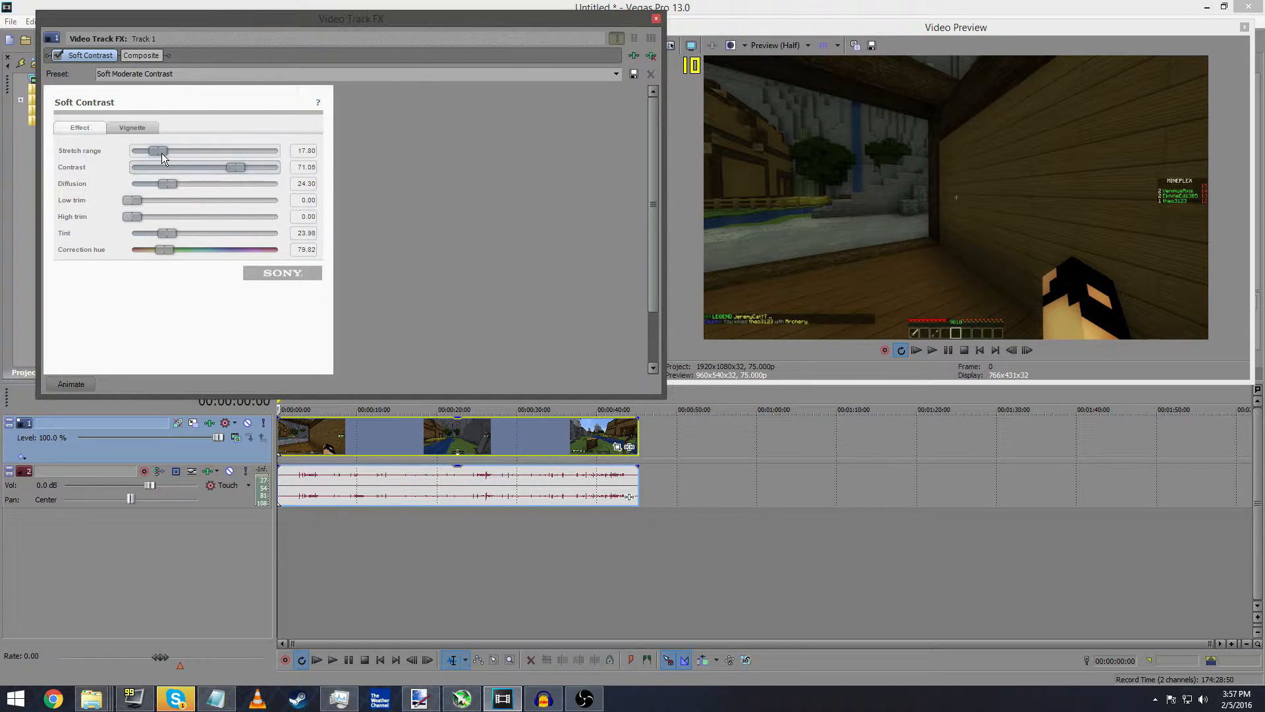
Set Soft Contrast's stretch range to about 44.5, low trim 10.9, high trim 76, contrast 60.2 and diffusion 18.9, and close the track effects
{"action": "left_click_drag", "start_coordinate": [161, 153], "coordinate": [197, 152]}
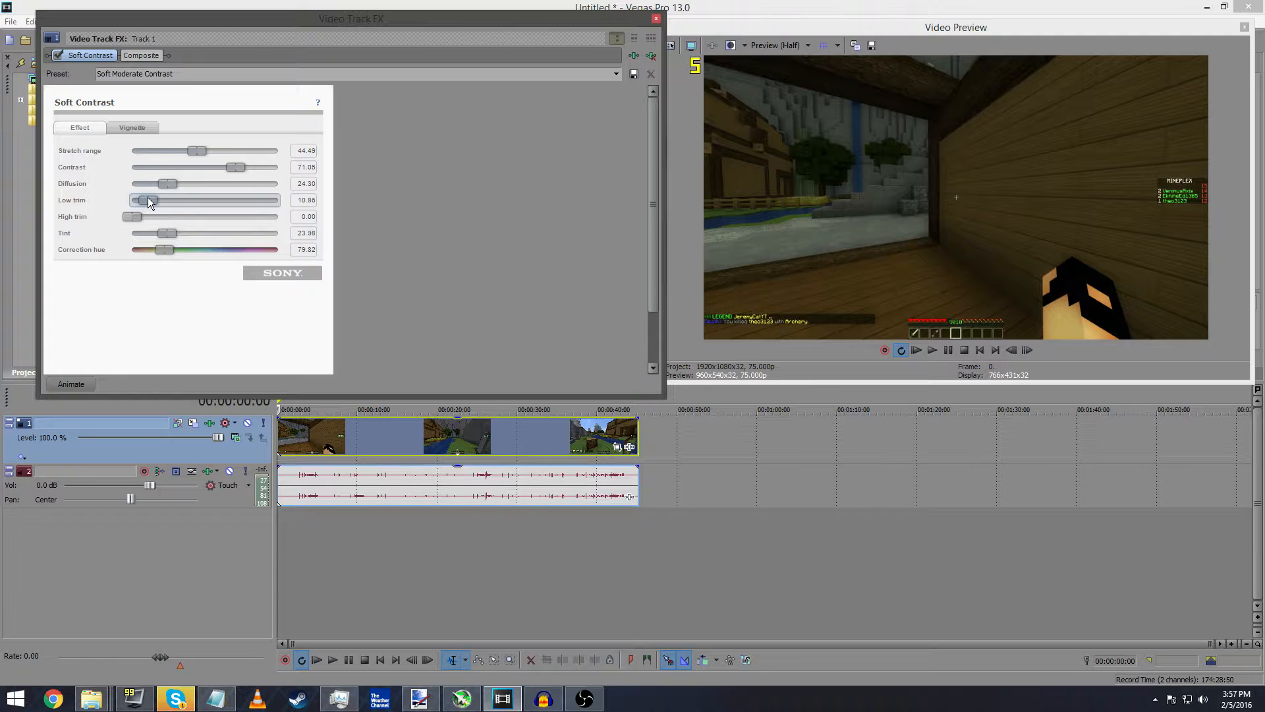
{"action": "left_click_drag", "start_coordinate": [133, 216], "coordinate": [245, 219]}
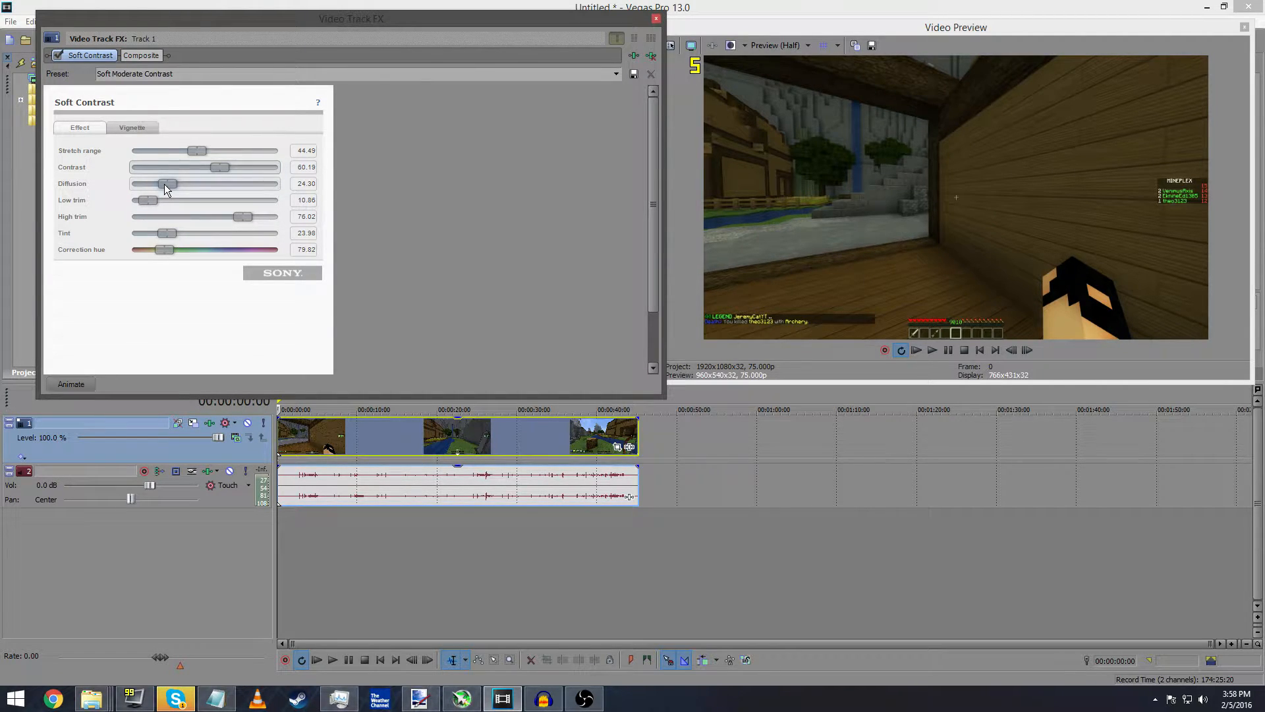
{"action": "left_click_drag", "start_coordinate": [164, 184], "coordinate": [156, 187]}
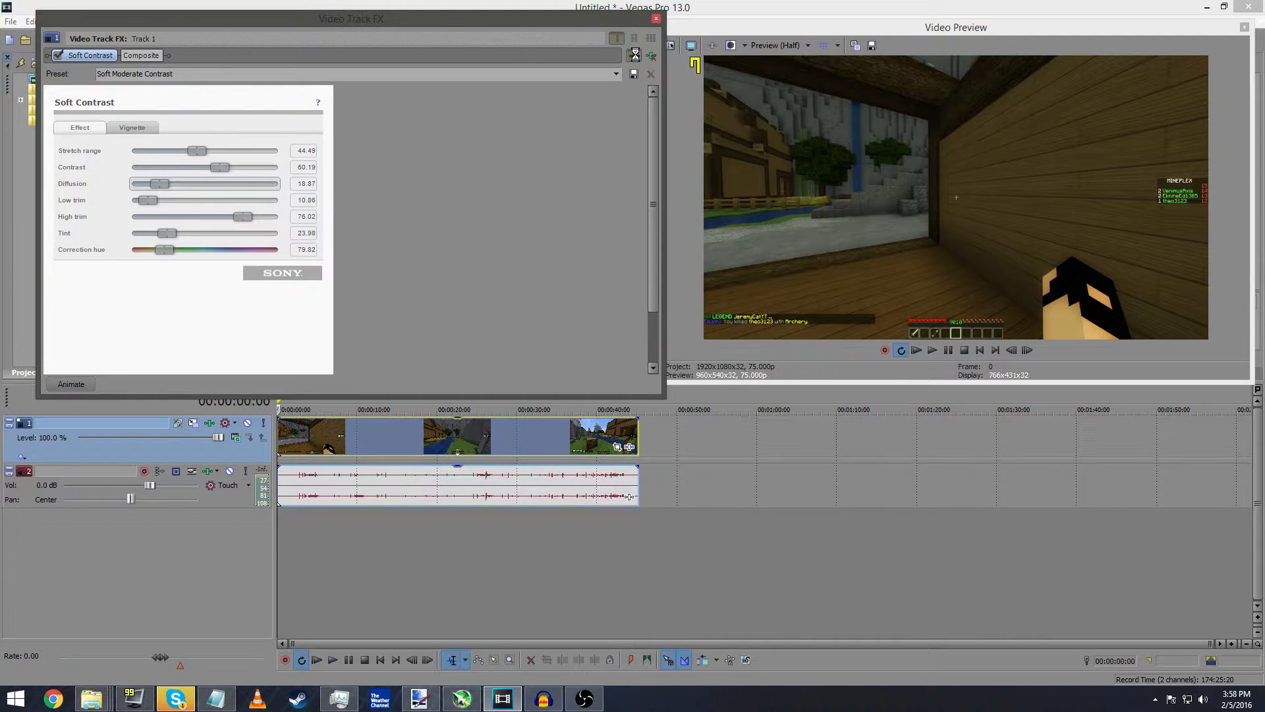
{"action": "left_click", "coordinate": [634, 55]}
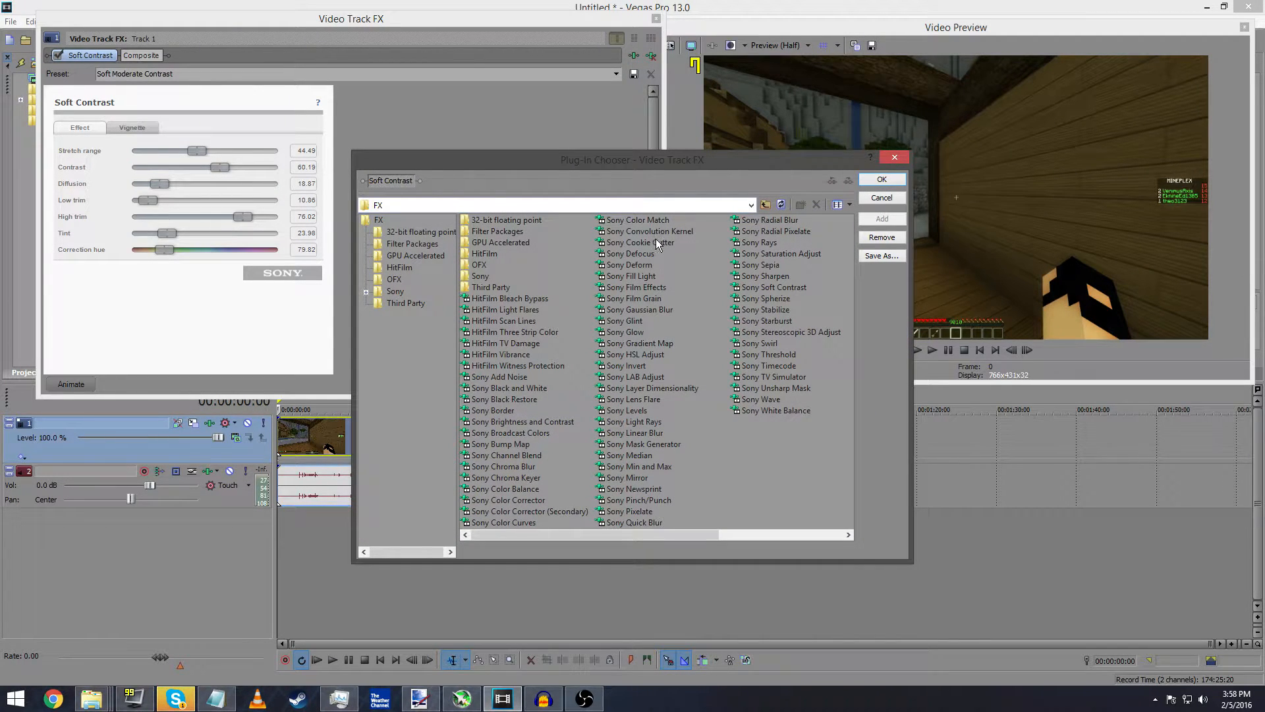
{"action": "left_click", "coordinate": [893, 158]}
{"action": "left_click", "coordinate": [657, 19]}
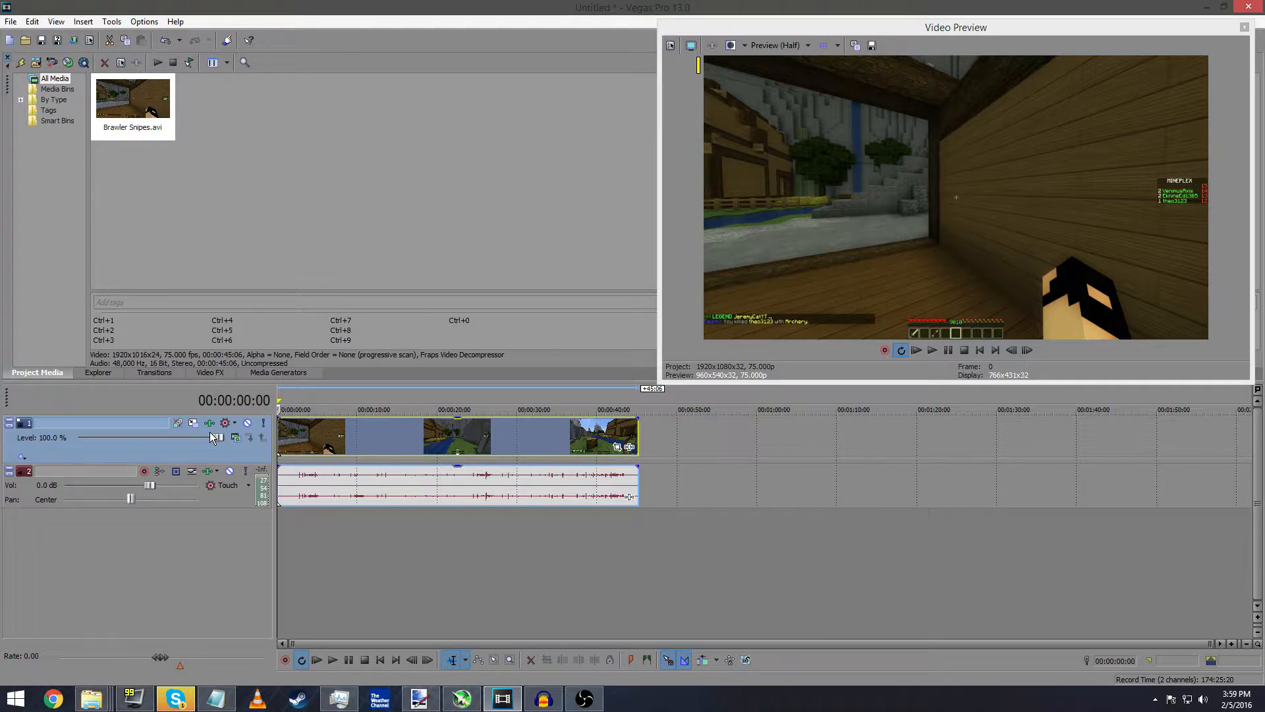
Insert a new empty video track above the Brawler Snipes video track
{"action": "right_click", "coordinate": [23, 425]}
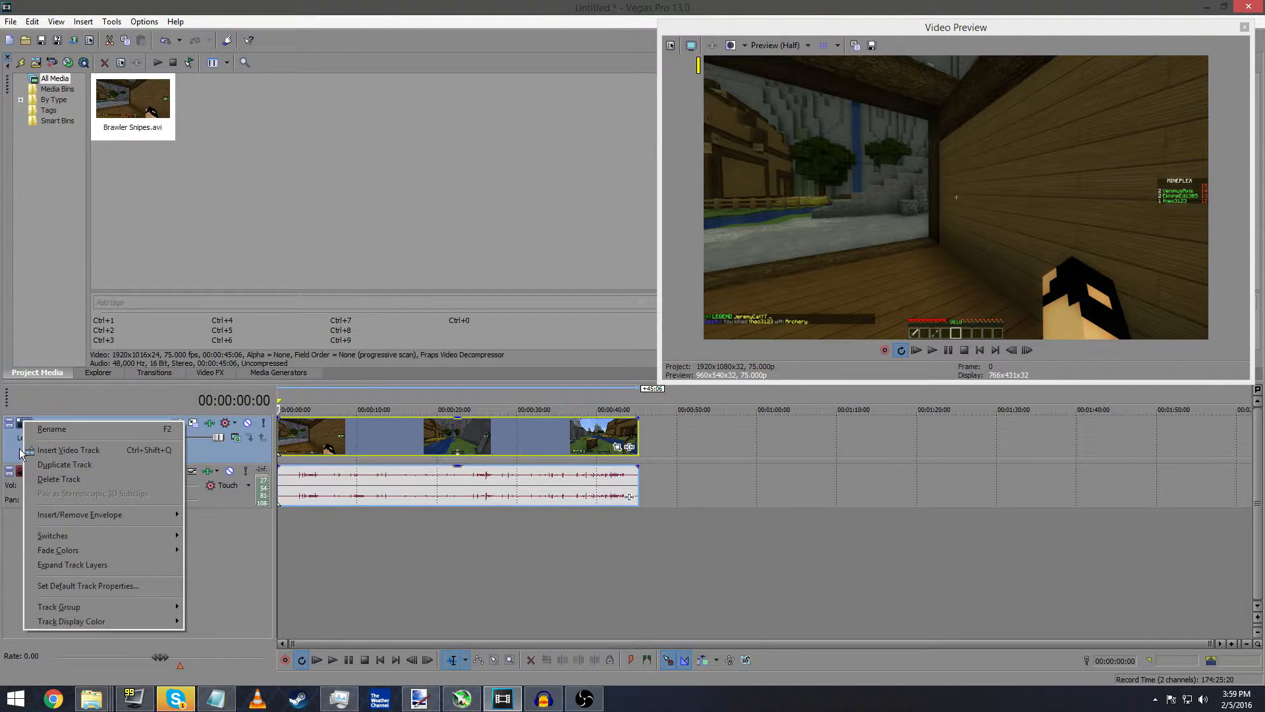
{"action": "left_click", "coordinate": [20, 446]}
{"action": "right_click", "coordinate": [30, 421]}
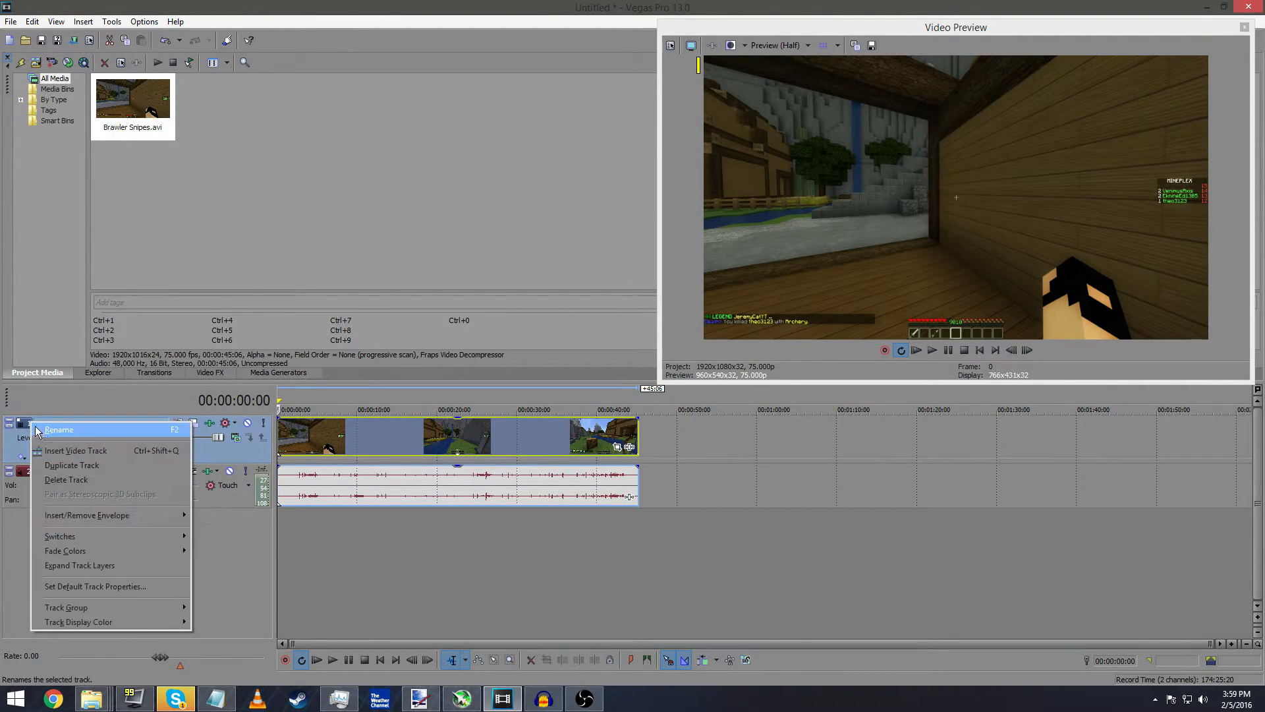
{"action": "left_click", "coordinate": [72, 453]}
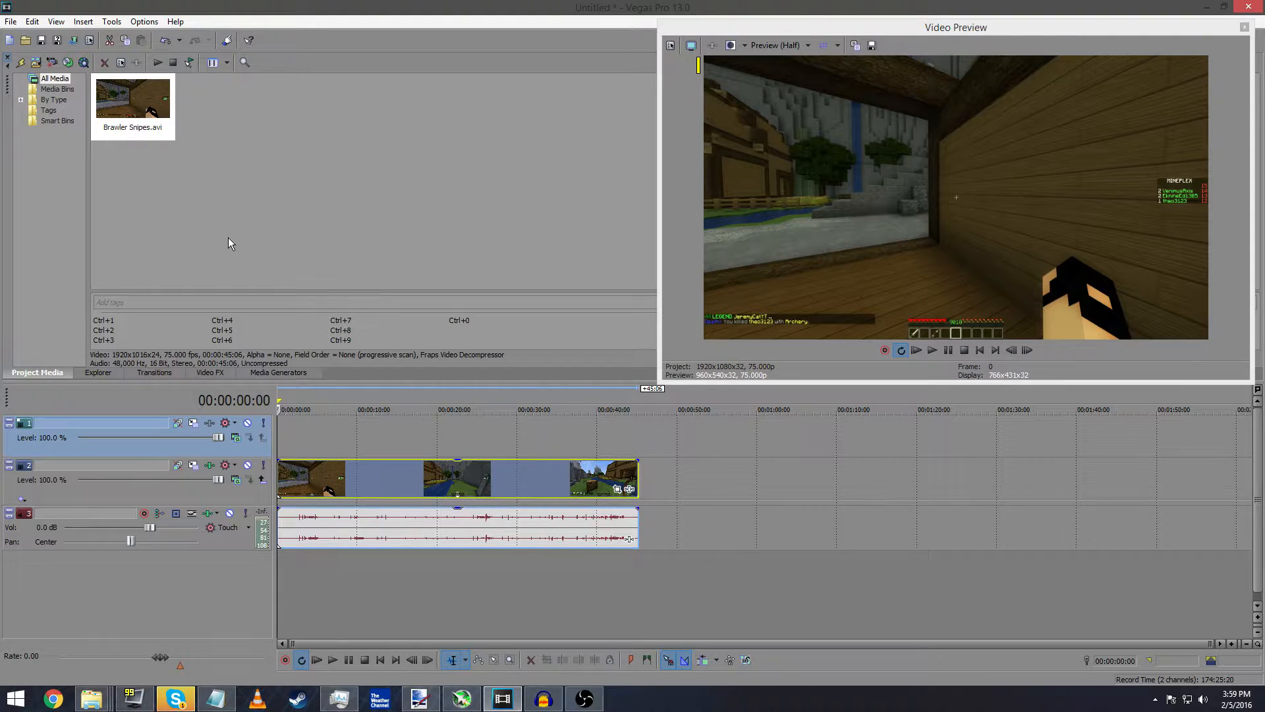
Place a black Solid Color event at the start of the new top track and extend it to the end of the Brawler Snipes clip
{"action": "left_click", "coordinate": [276, 374]}
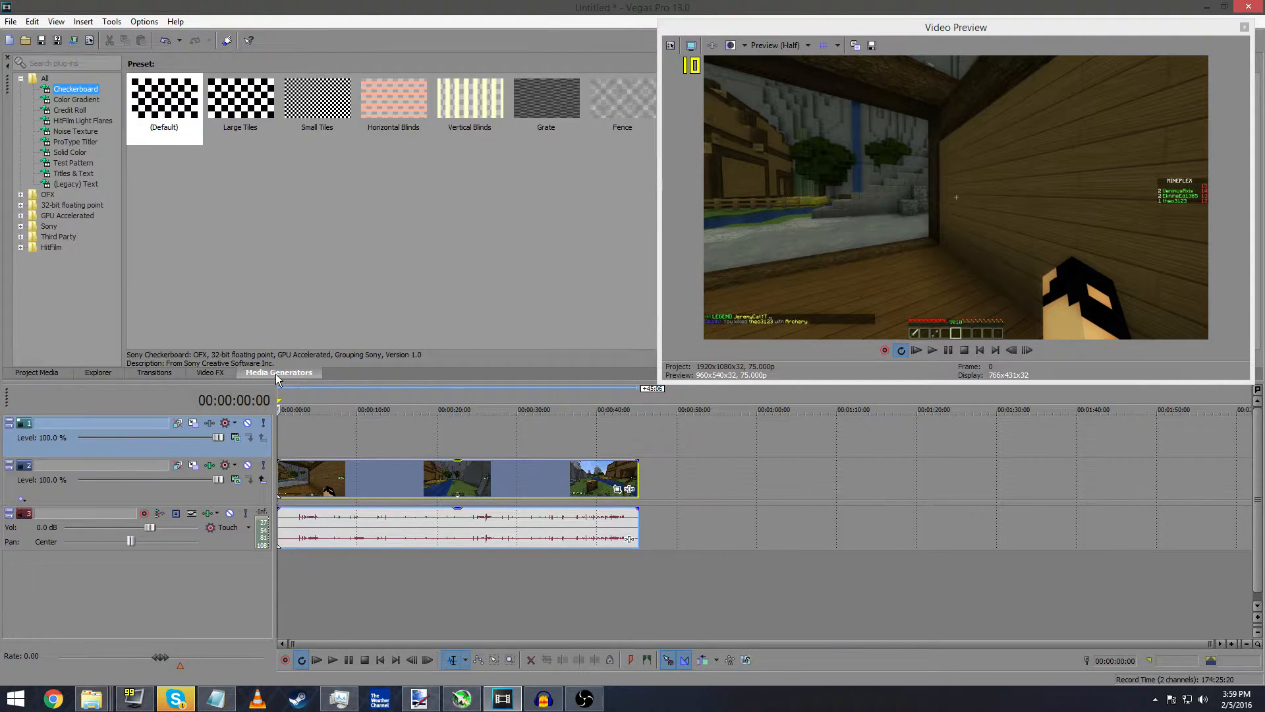
{"action": "left_click", "coordinate": [70, 152]}
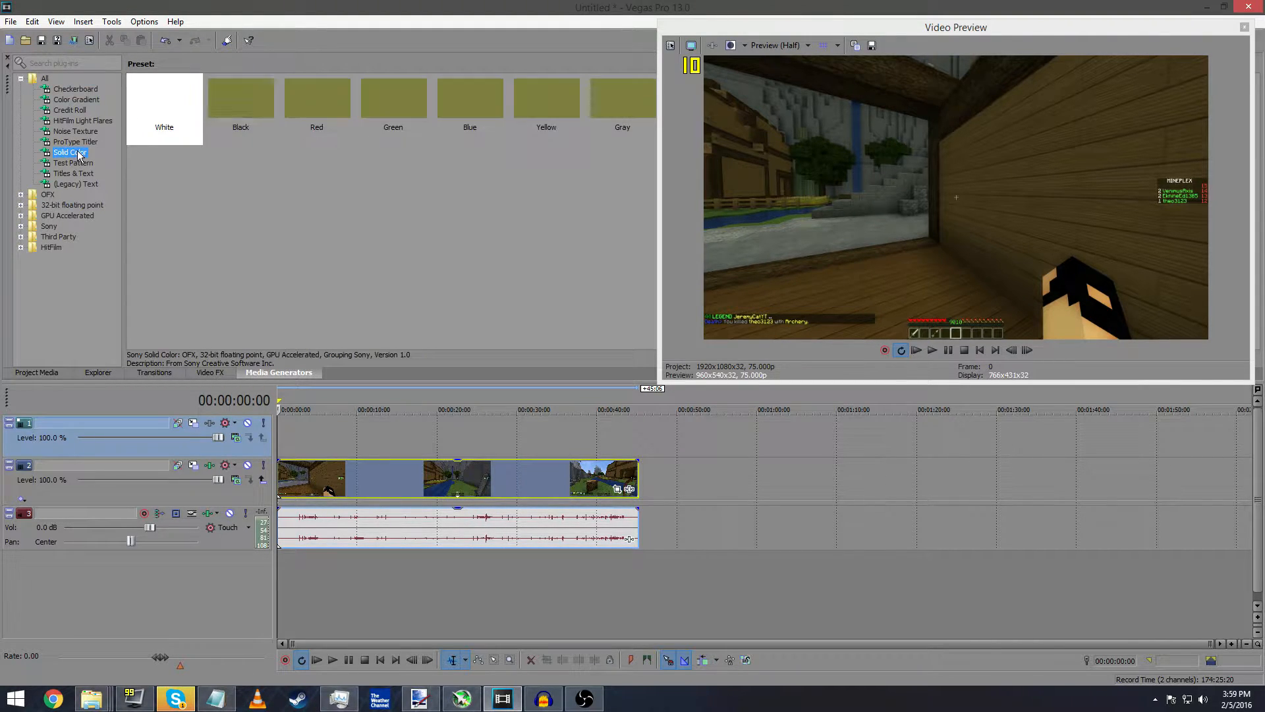
{"action": "left_click", "coordinate": [250, 99]}
{"action": "left_click_drag", "start_coordinate": [250, 101], "coordinate": [286, 436]}
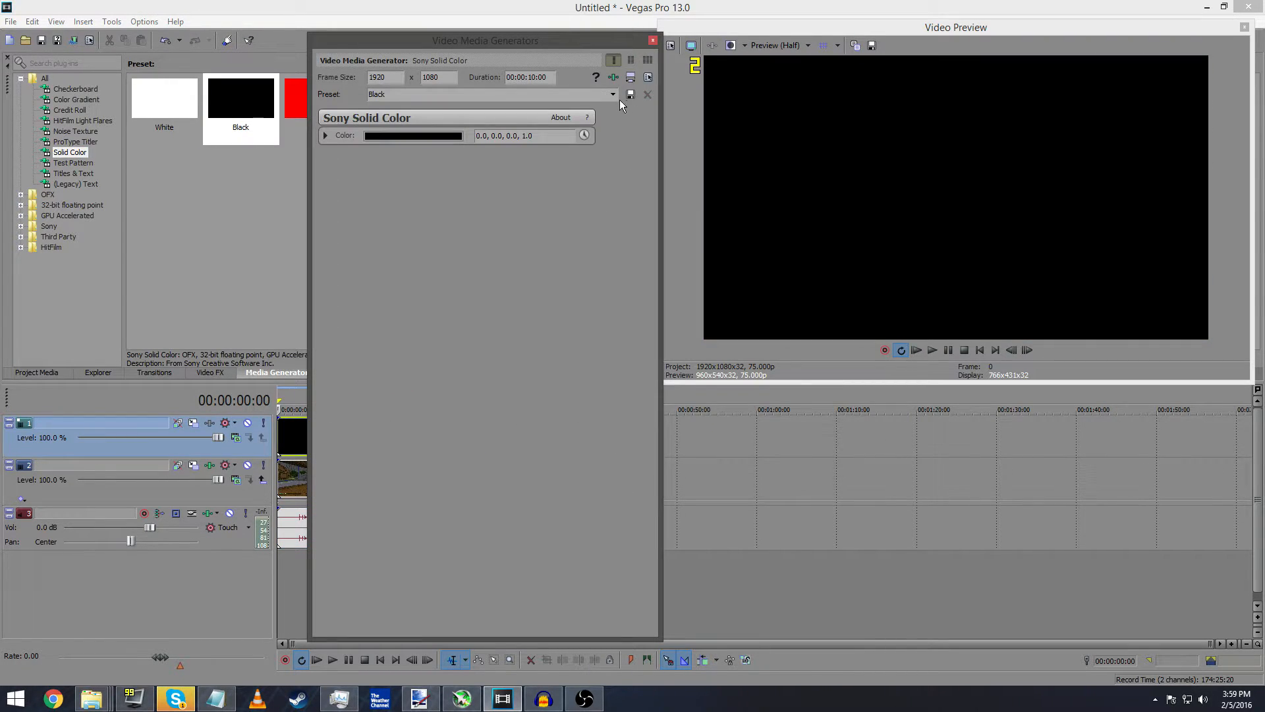
{"action": "left_click", "coordinate": [653, 40]}
{"action": "left_click_drag", "start_coordinate": [355, 438], "coordinate": [638, 438]}
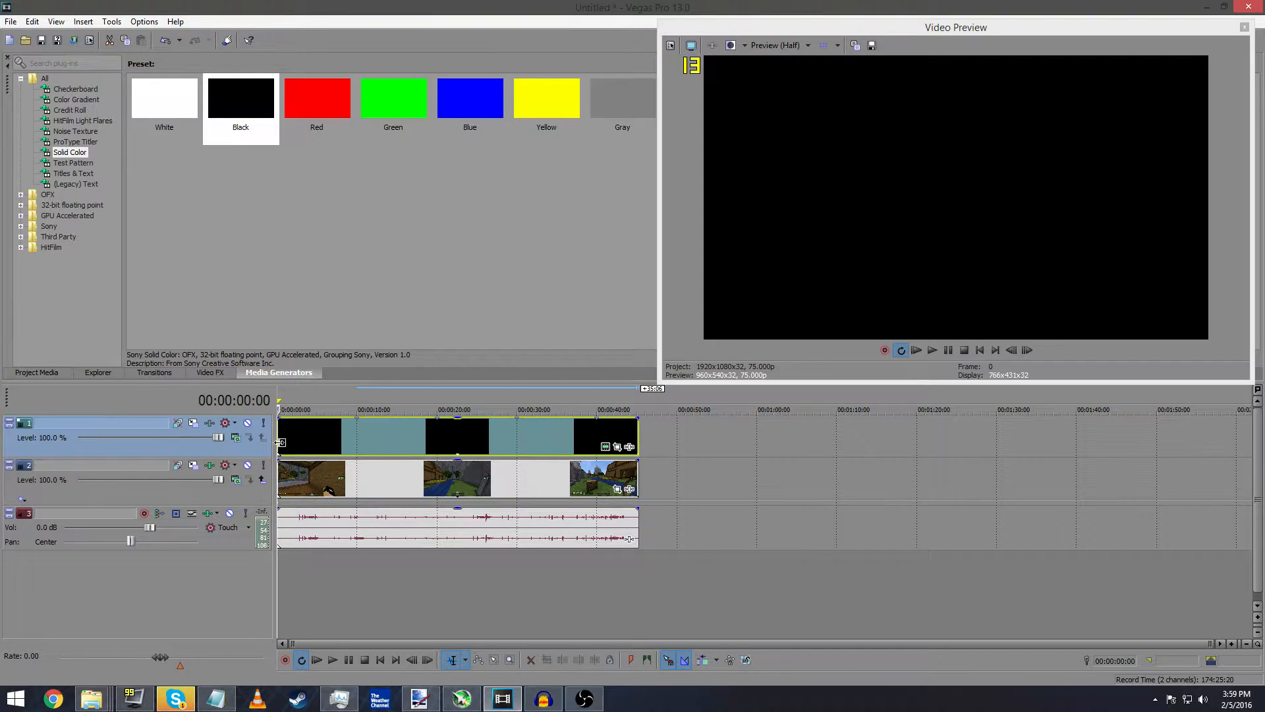
Add Sony Cookie Cutter to the black solid color event, with shape Oval and method Cut away section
{"action": "left_click", "coordinate": [629, 448]}
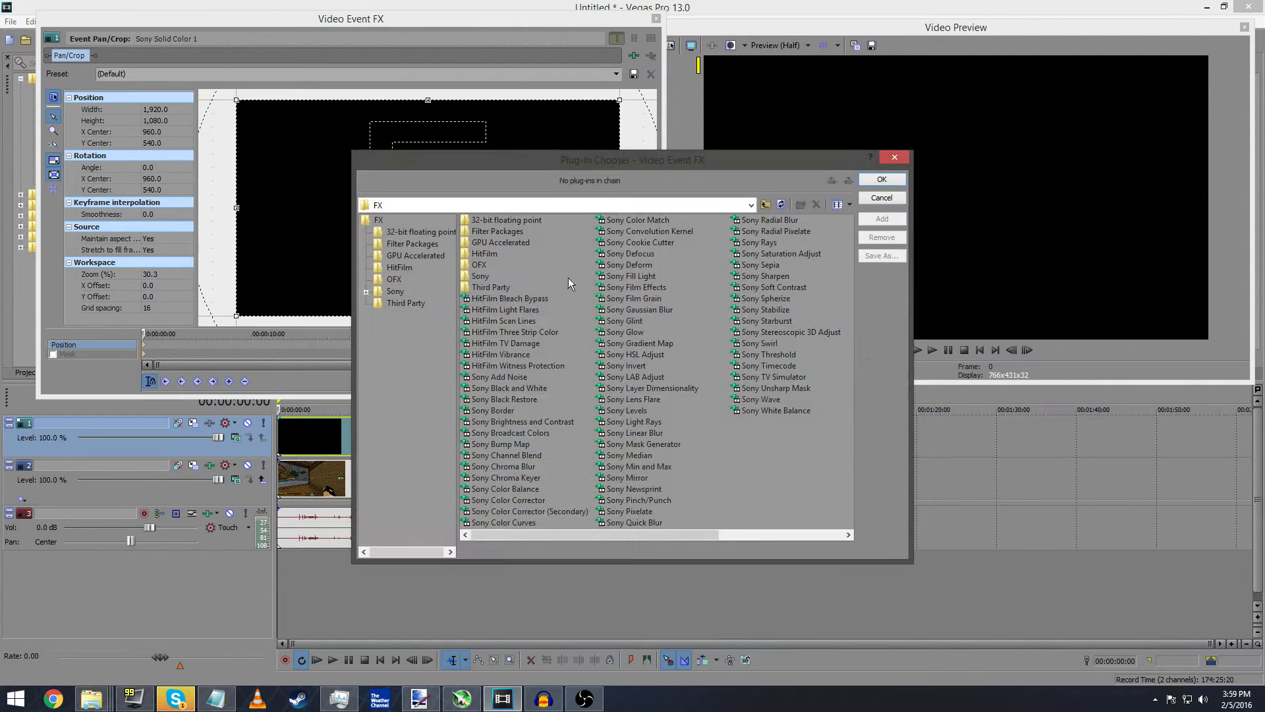
{"action": "double_click", "coordinate": [661, 242]}
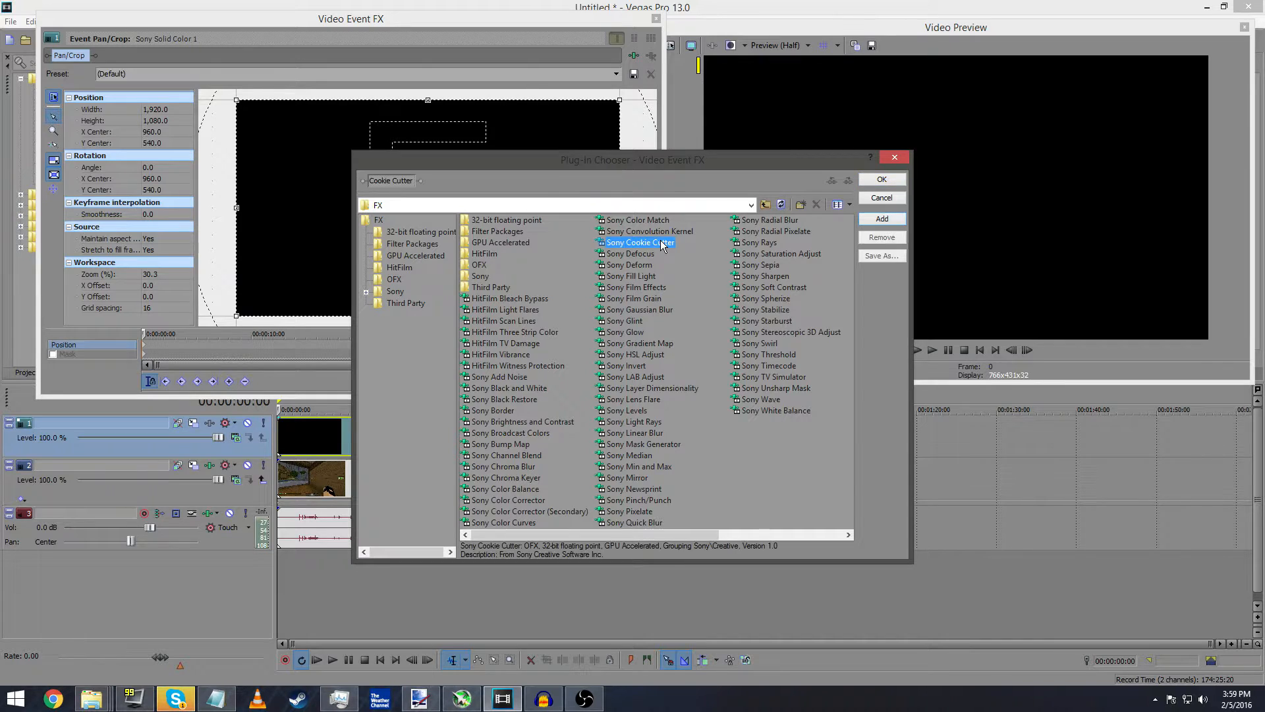
{"action": "left_click", "coordinate": [869, 178]}
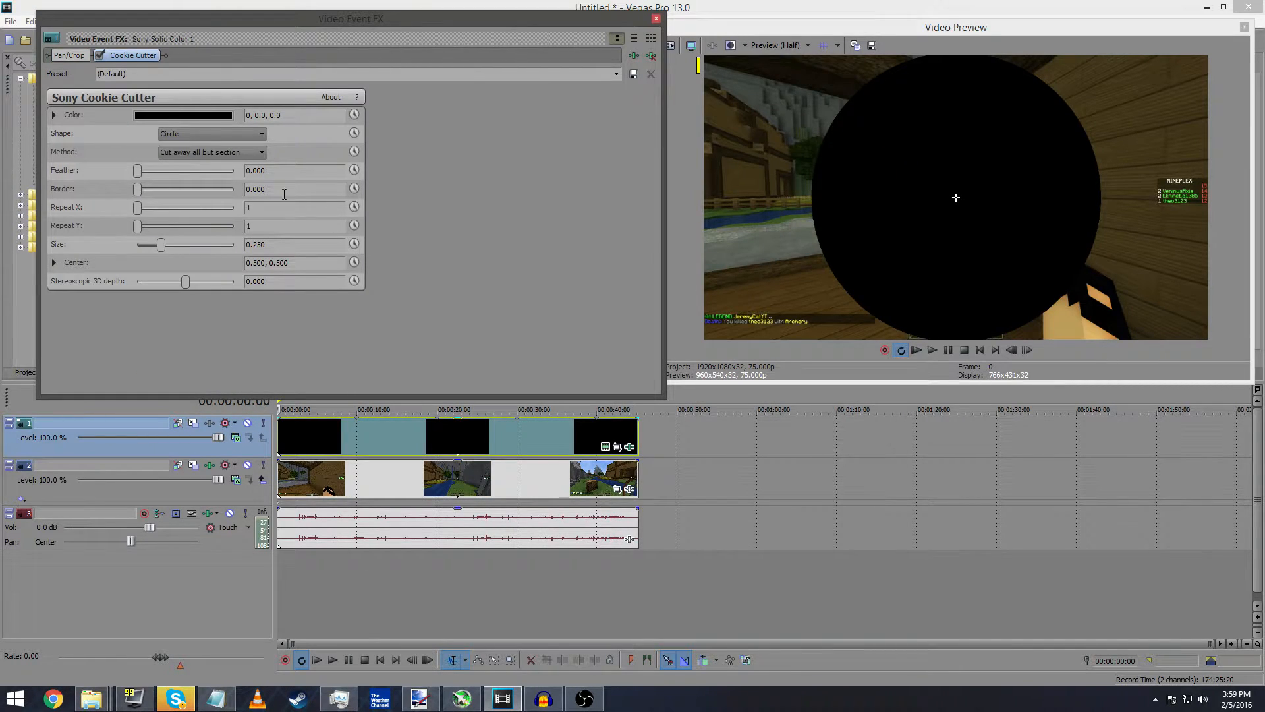
{"action": "left_click", "coordinate": [211, 135]}
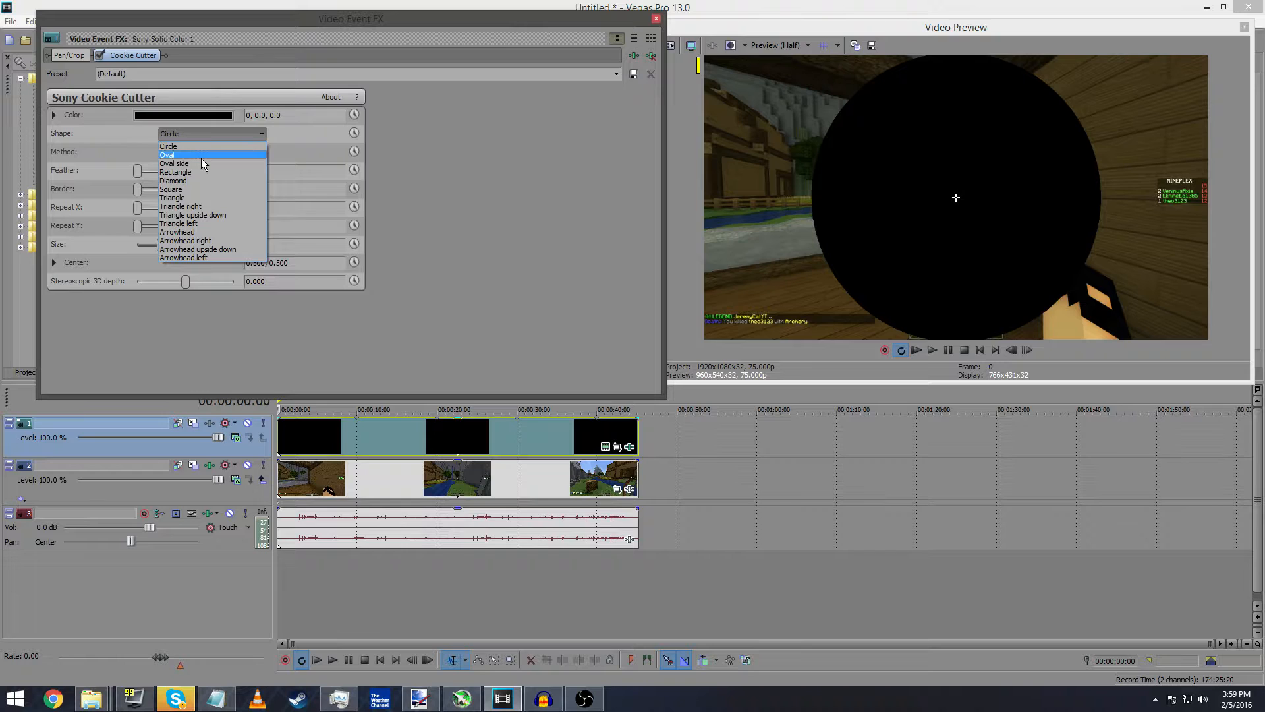
{"action": "left_click", "coordinate": [200, 158]}
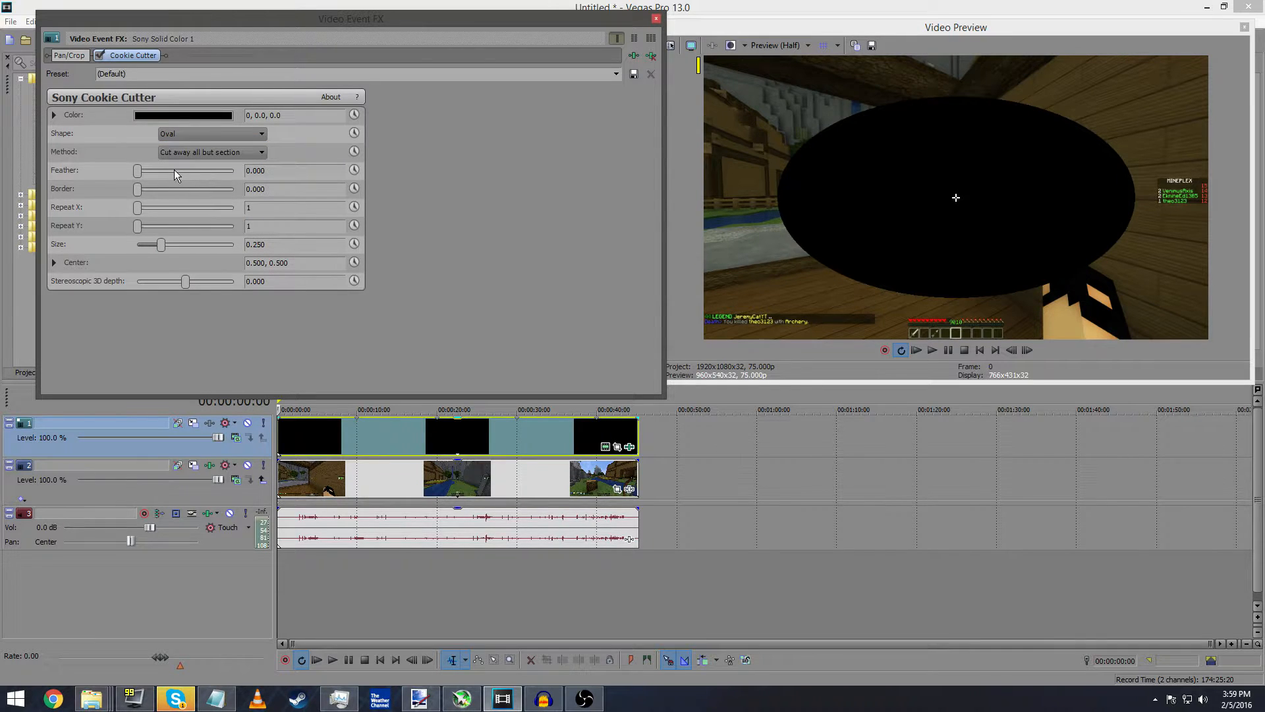
{"action": "left_click", "coordinate": [198, 152]}
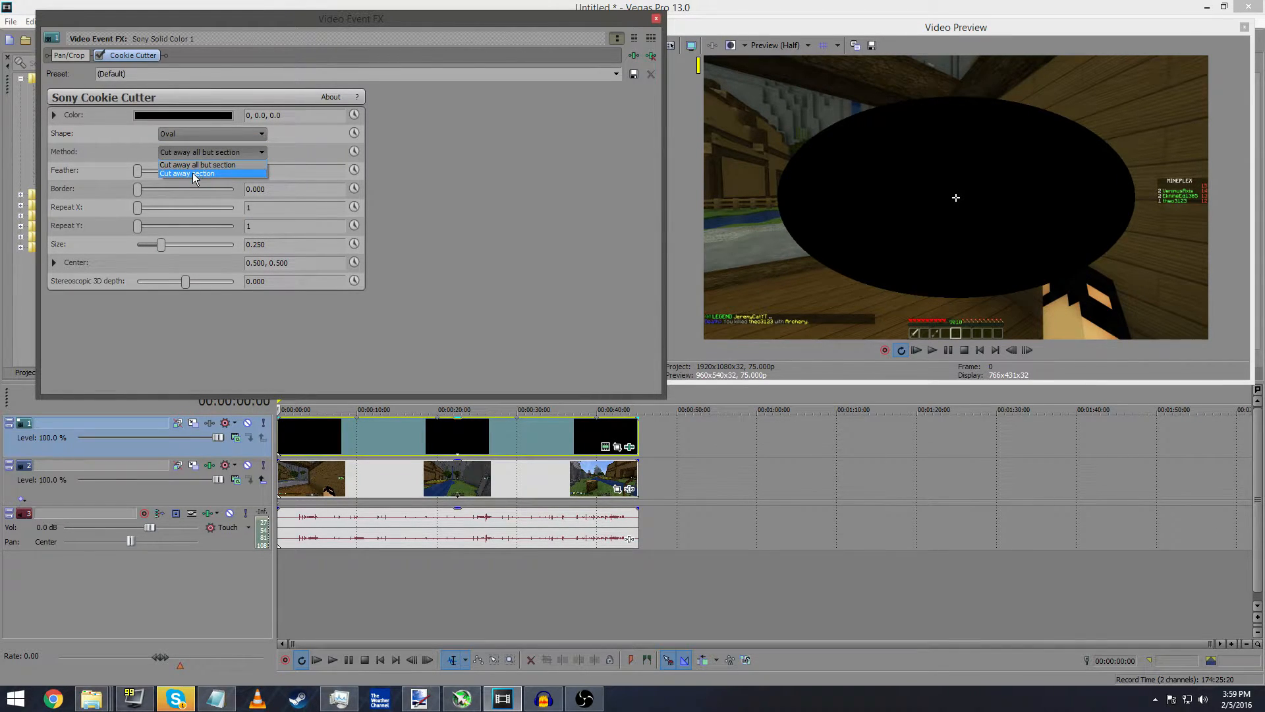
{"action": "left_click", "coordinate": [192, 173]}
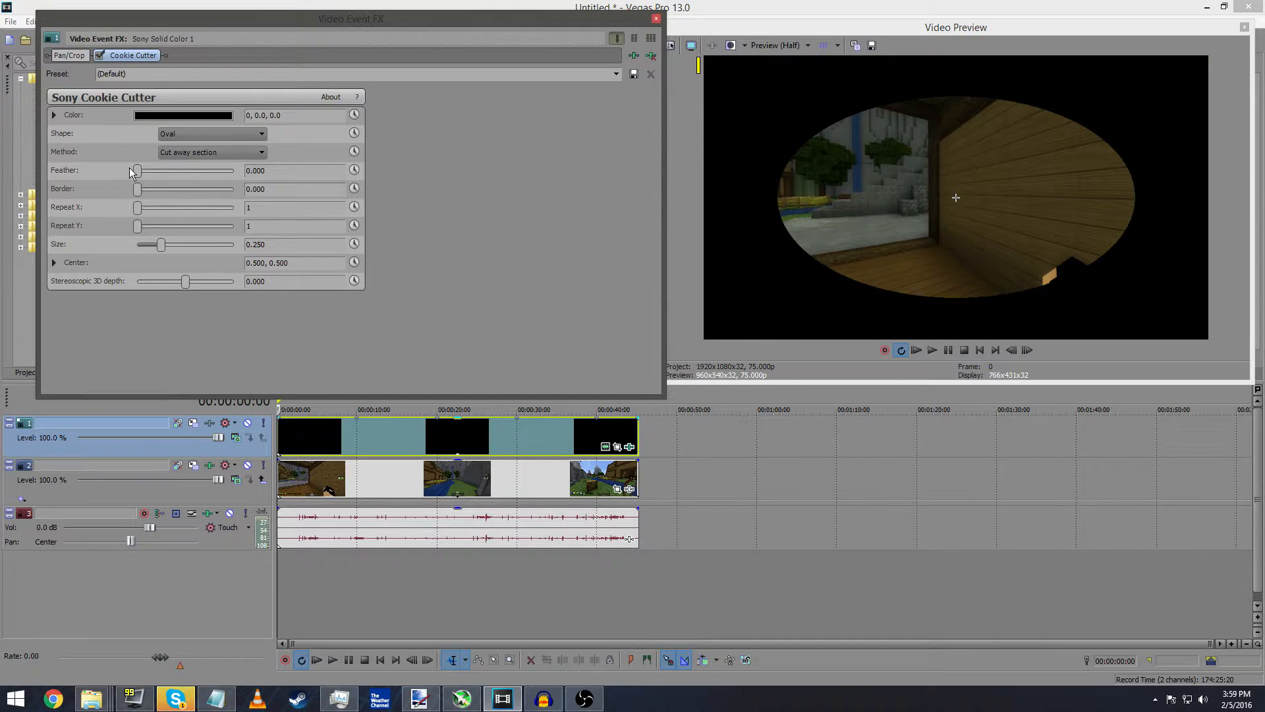
Soften the oval cutout into a vignette with a feather of about 1.061 and a size of about 0.442
{"action": "left_click_drag", "start_coordinate": [137, 173], "coordinate": [206, 175]}
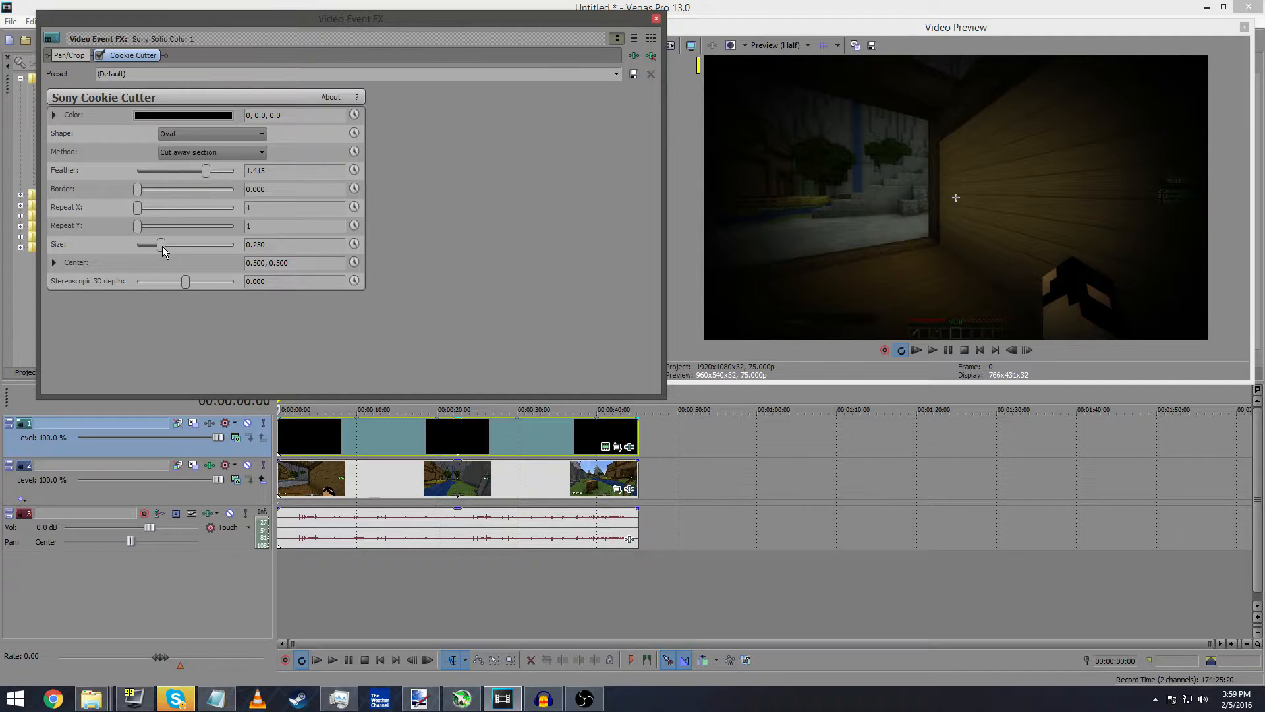
{"action": "left_click_drag", "start_coordinate": [162, 247], "coordinate": [174, 244]}
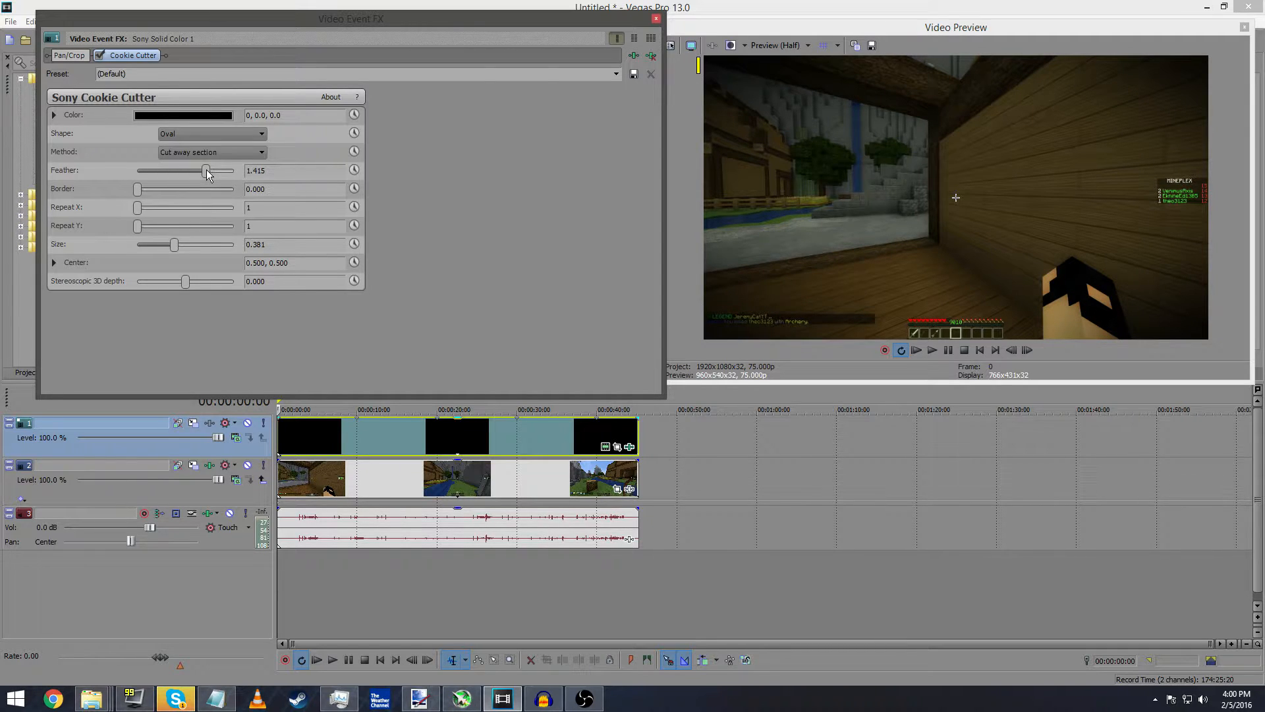
{"action": "left_click_drag", "start_coordinate": [207, 170], "coordinate": [187, 185]}
{"action": "left_click_drag", "start_coordinate": [176, 241], "coordinate": [183, 246]}
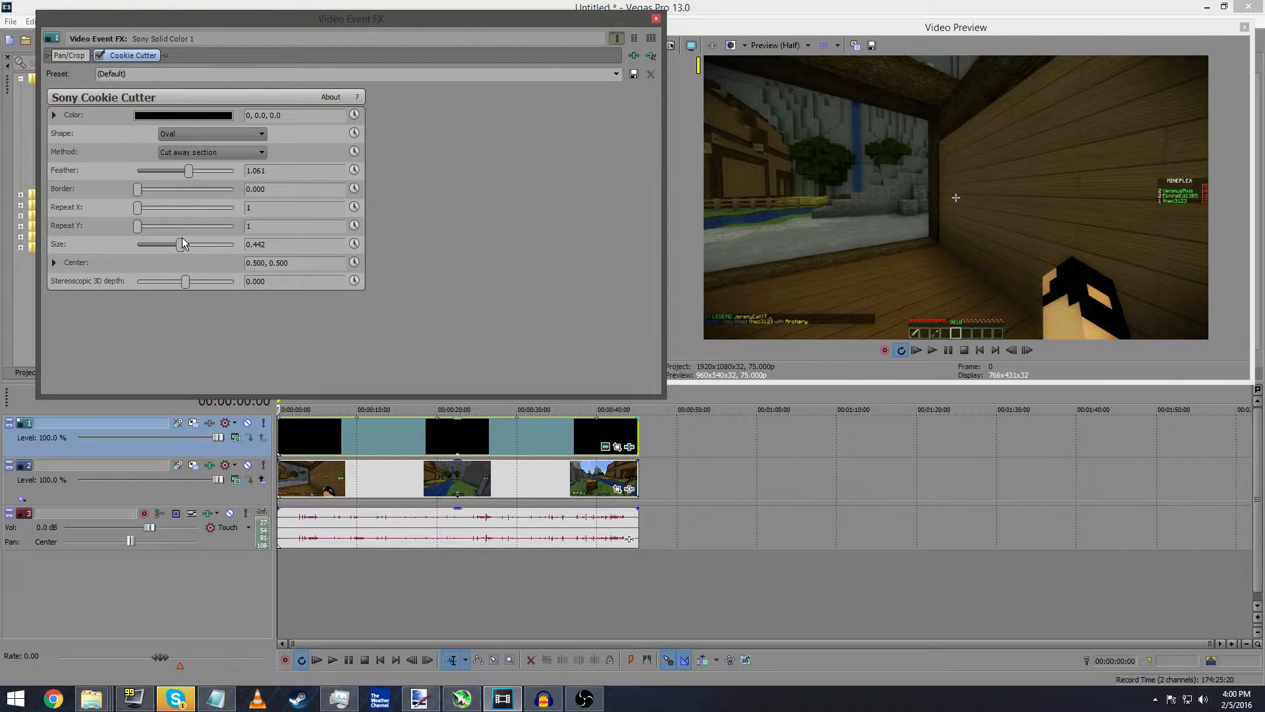
Adjust the oval cutout to a size of about 0.626, feather about 1.565 and border about 0.776, and close the effect settings
{"action": "left_click_drag", "start_coordinate": [183, 239], "coordinate": [180, 239]}
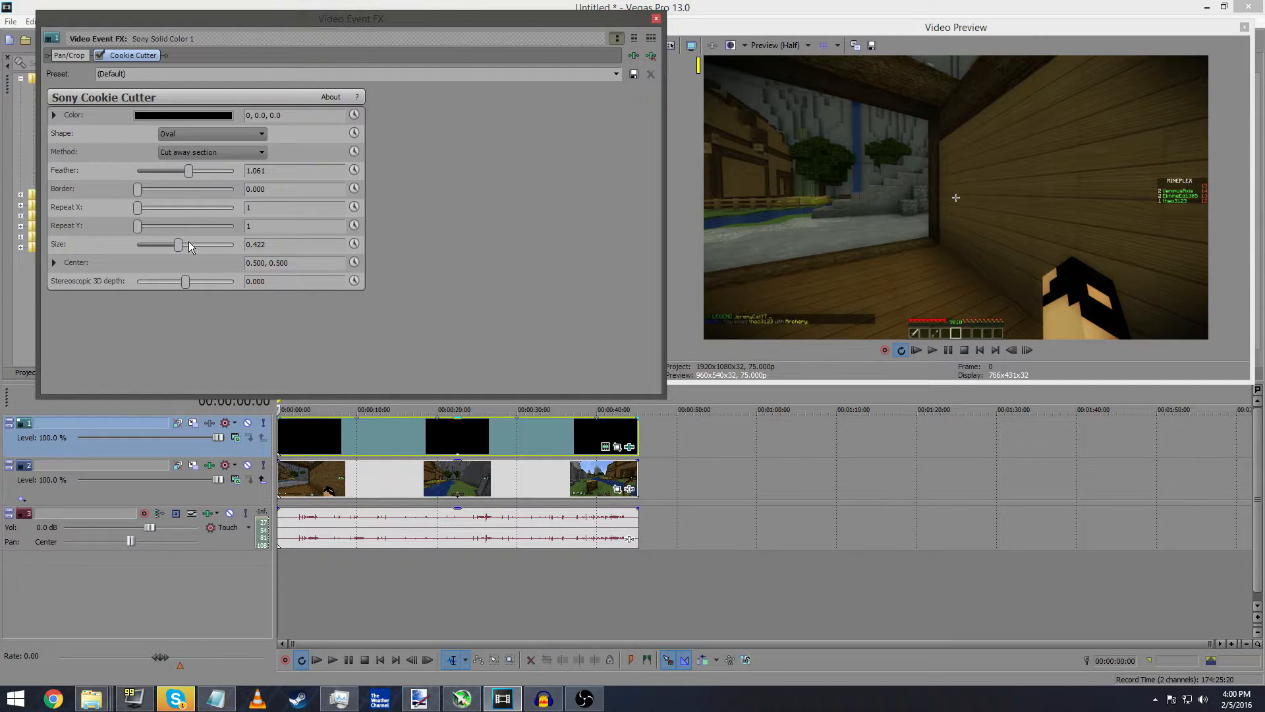
{"action": "left_click_drag", "start_coordinate": [179, 247], "coordinate": [184, 247]}
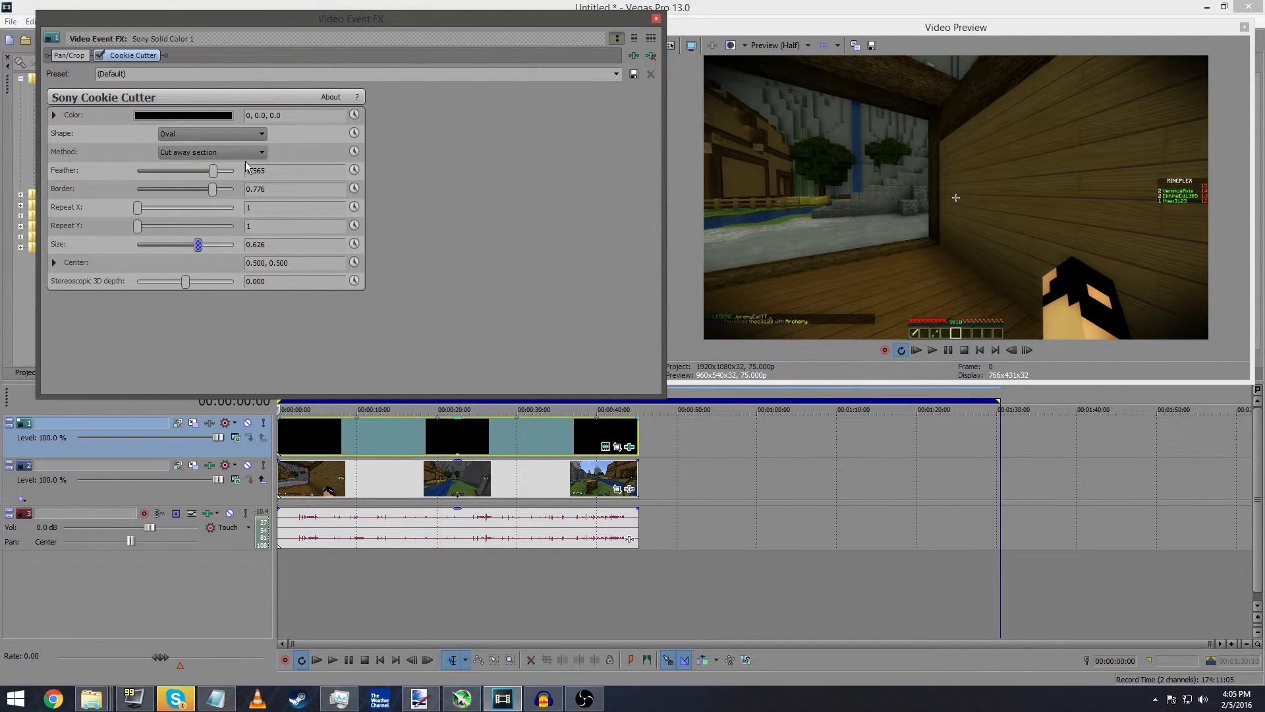
{"action": "left_click", "coordinate": [656, 18]}
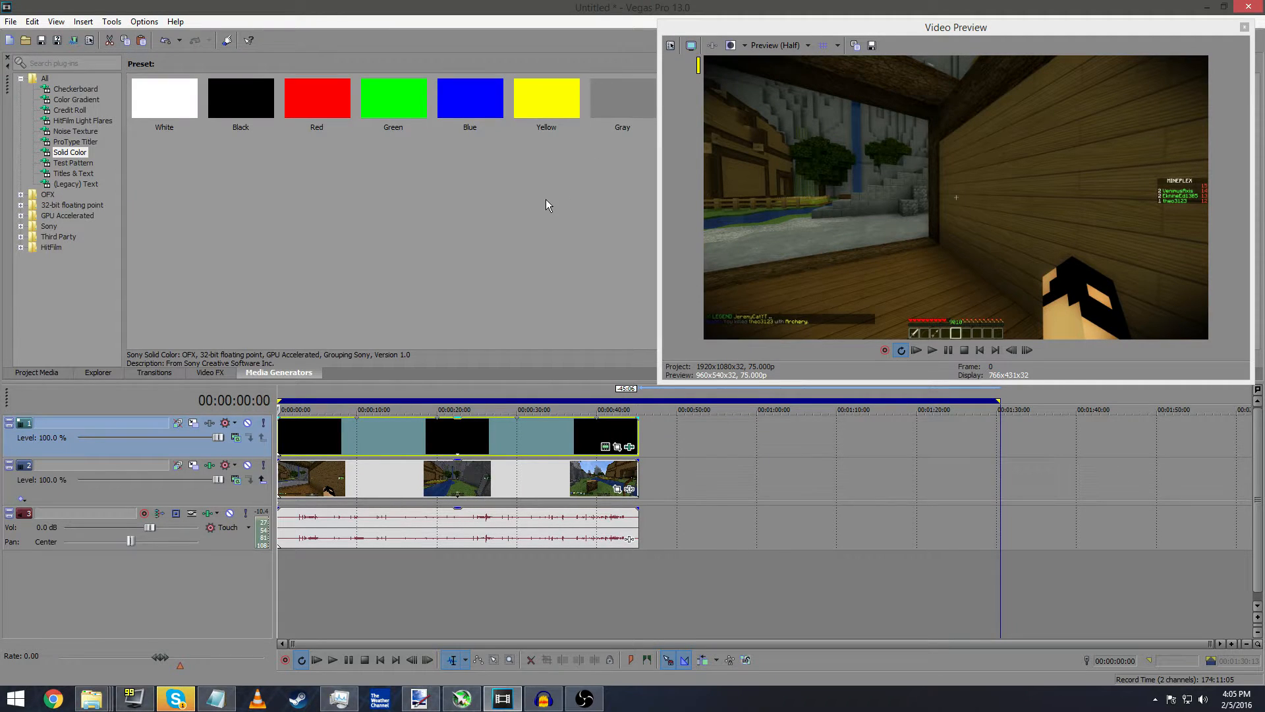
Lower the opacity of the black solid color event to about half and play back the result
{"action": "left_click_drag", "start_coordinate": [457, 420], "coordinate": [456, 439]}
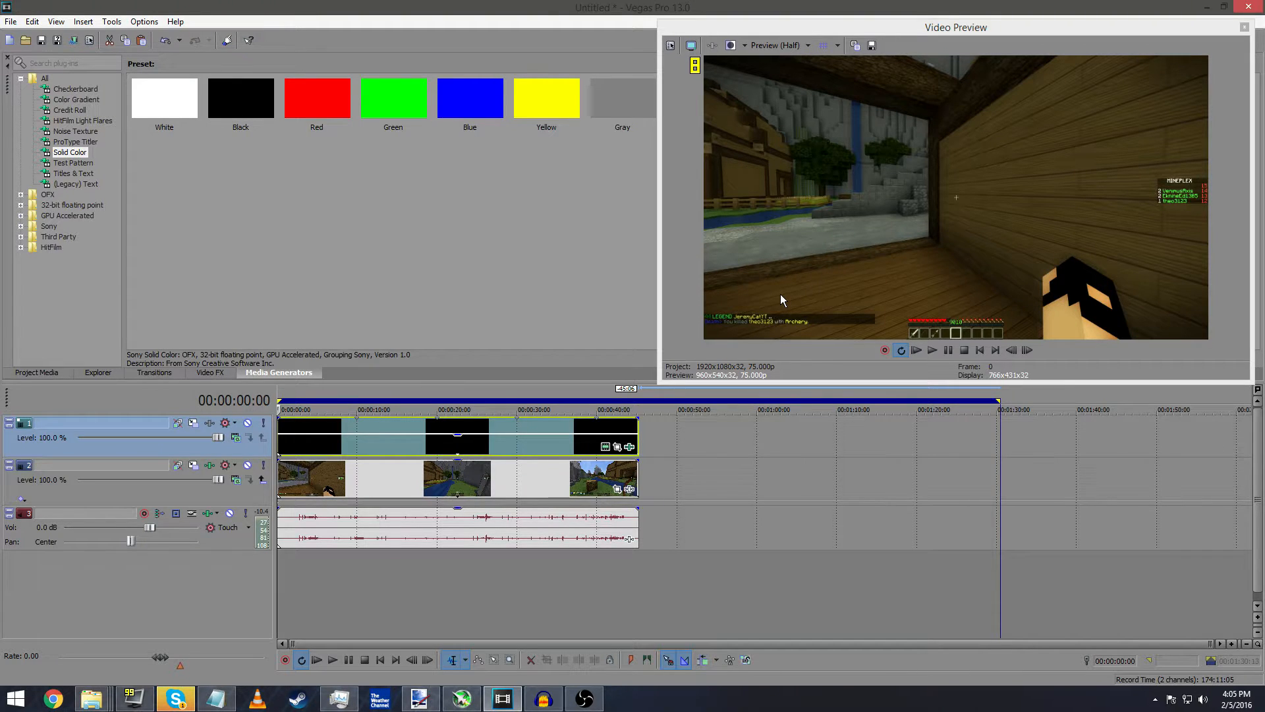
{"action": "key", "text": "space"}
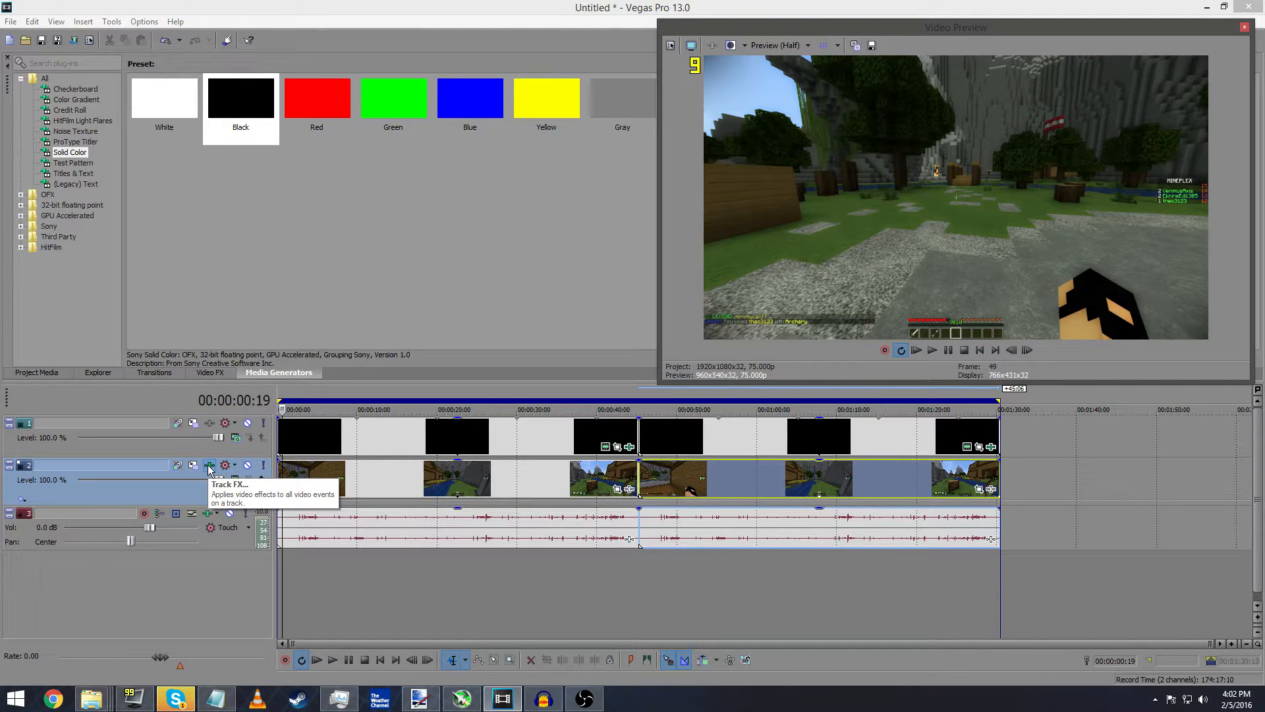
Add Sony Brightness and Contrast to track 2's effects, set brightness to about 0.034 and raise the contrast slightly
{"action": "left_click", "coordinate": [210, 466]}
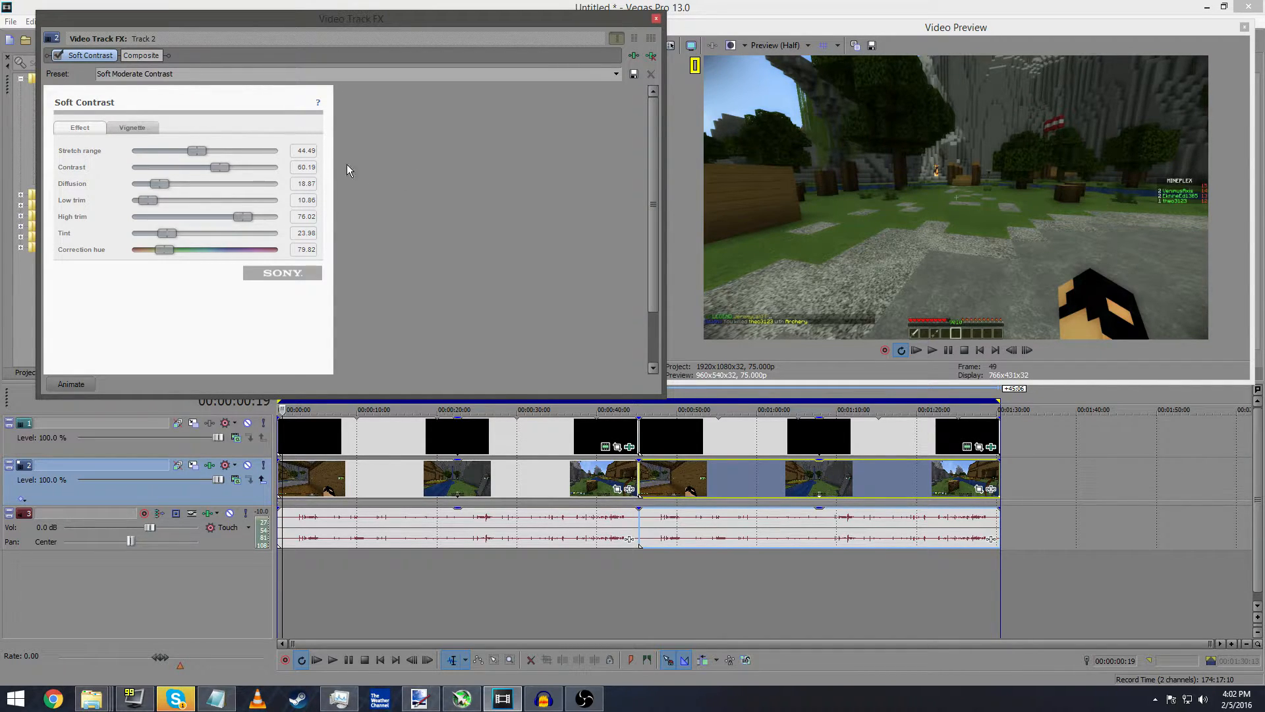
{"action": "left_click", "coordinate": [633, 56]}
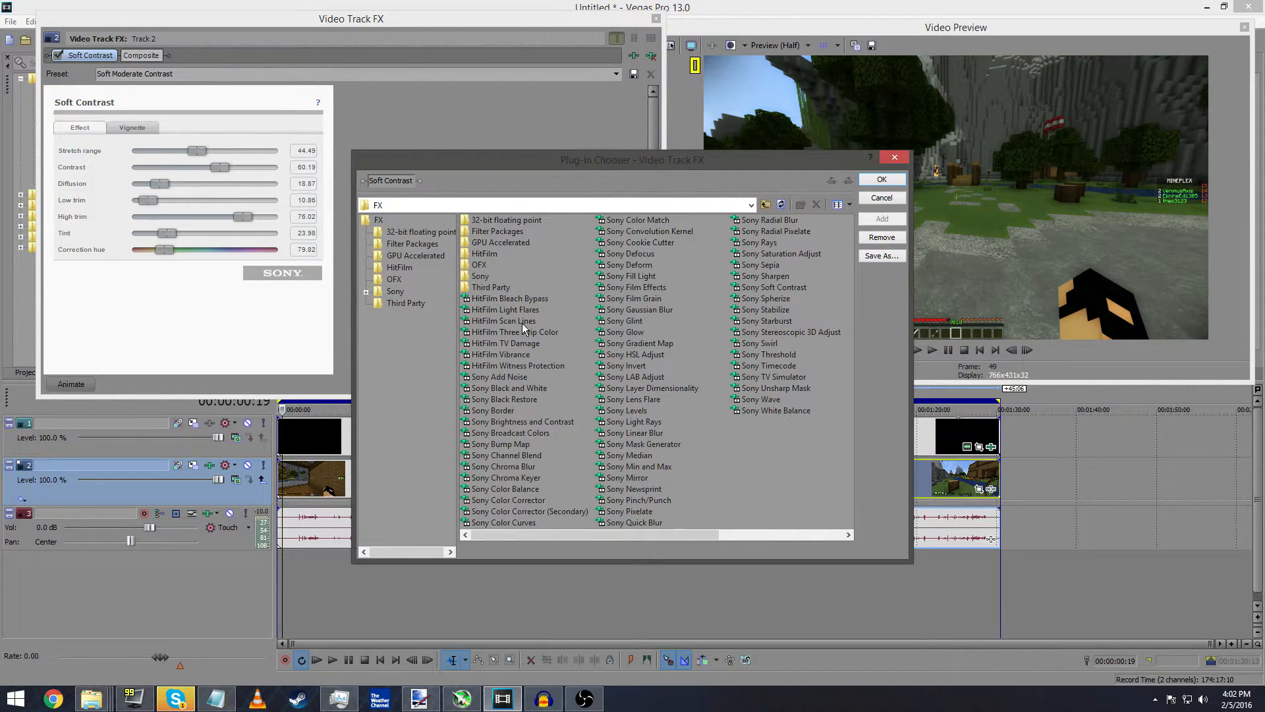
{"action": "double_click", "coordinate": [540, 421]}
{"action": "left_click", "coordinate": [903, 179]}
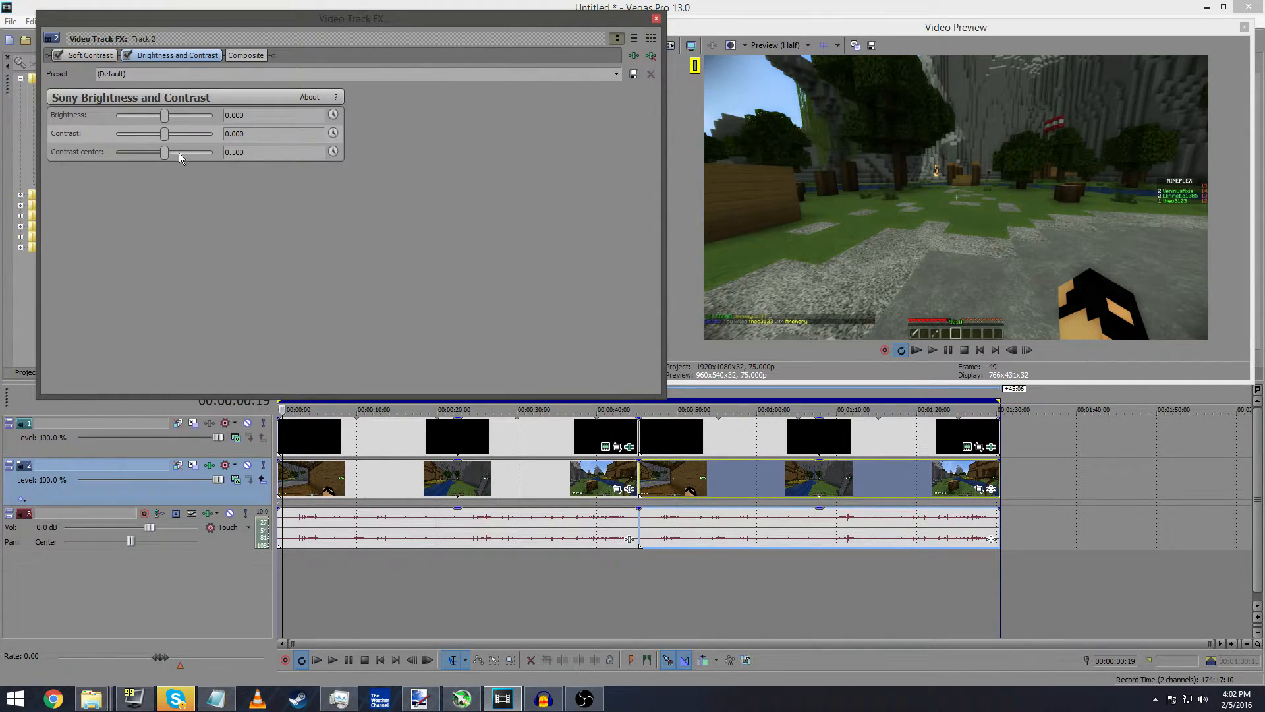
{"action": "left_click_drag", "start_coordinate": [165, 118], "coordinate": [168, 119]}
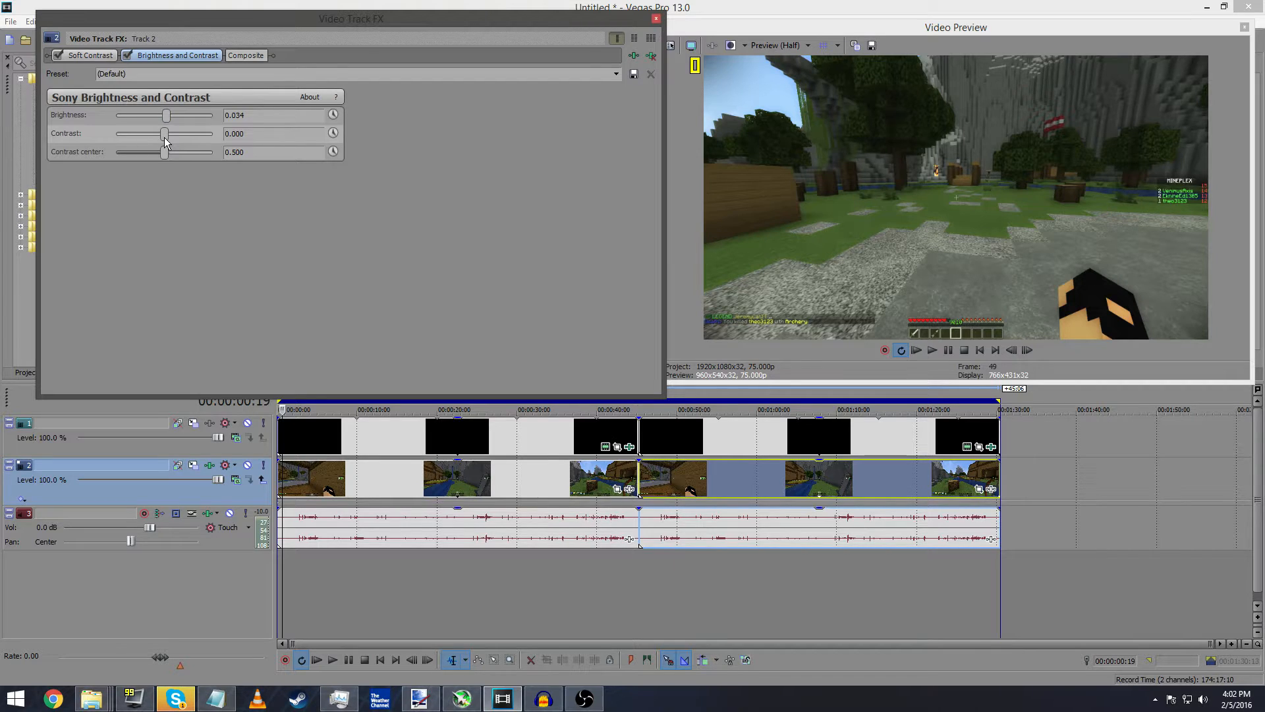
{"action": "mouse_move", "coordinate": [165, 139]}
{"action": "left_mouse_down"}
{"action": "mouse_move", "coordinate": [201, 136]}
{"action": "mouse_move", "coordinate": [173, 149]}
{"action": "left_mouse_up"}
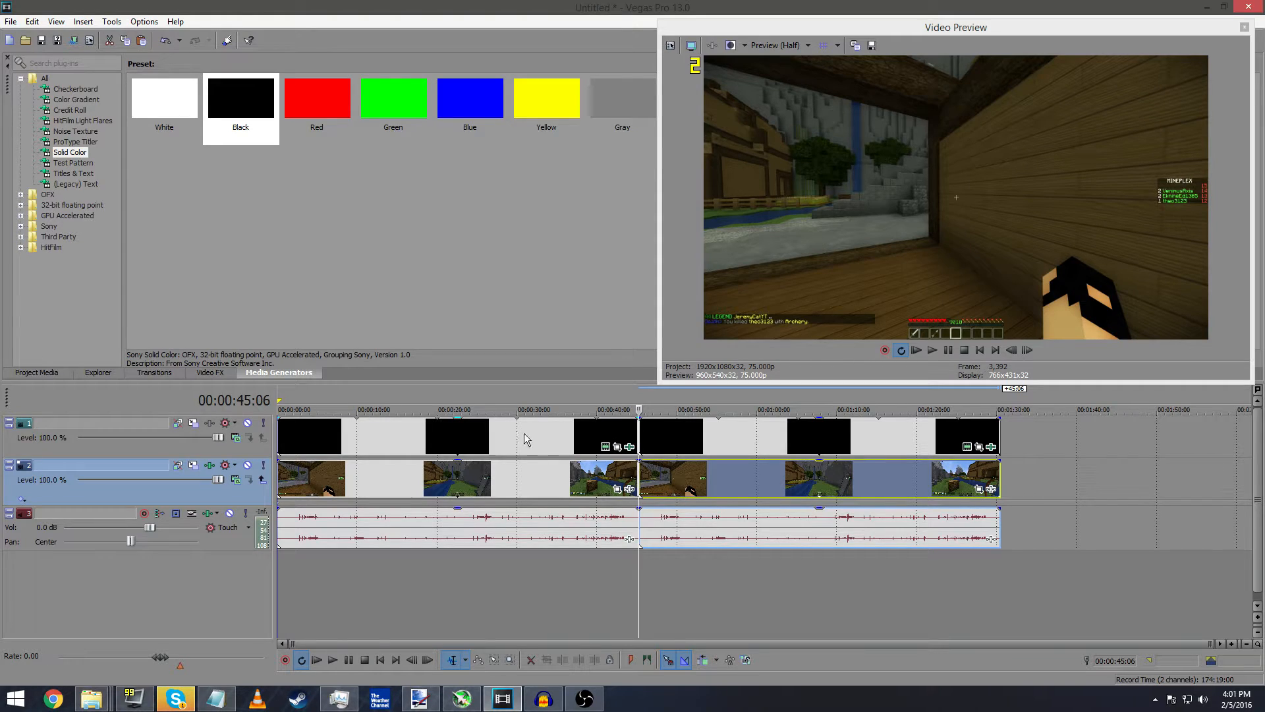
{"action": "left_click", "coordinate": [1245, 27]}
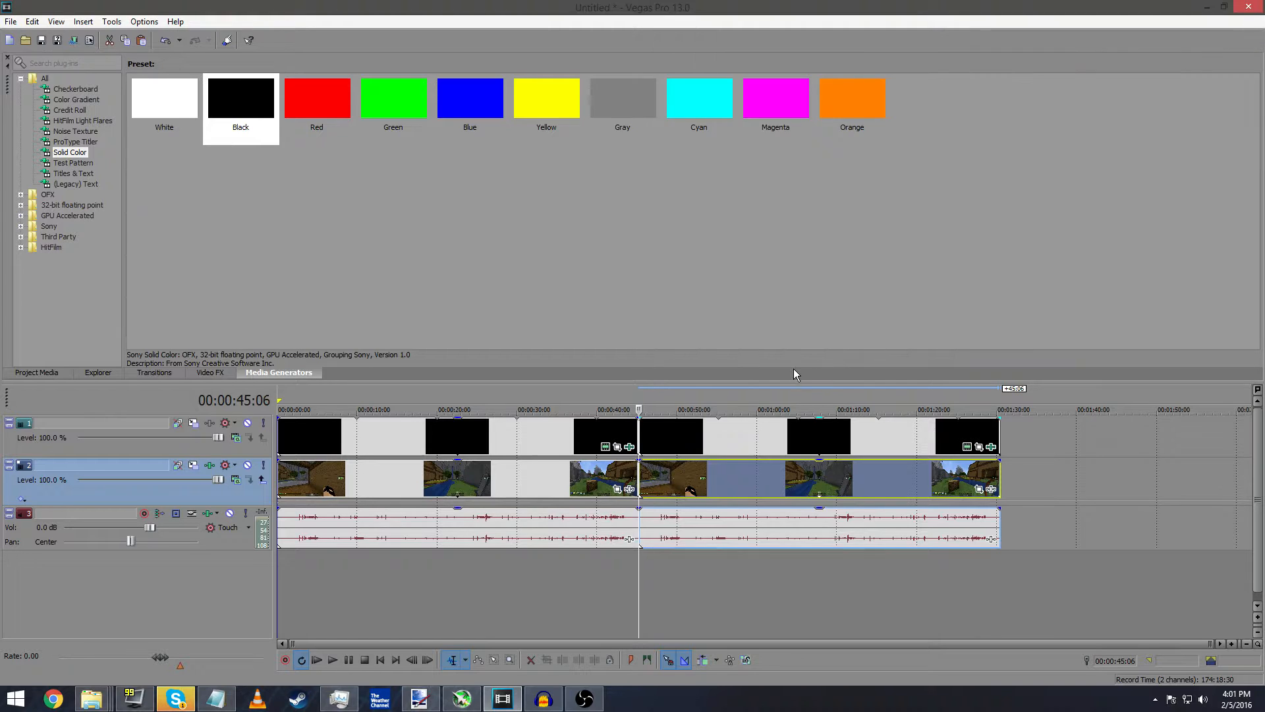
{"action": "left_click", "coordinate": [991, 489]}
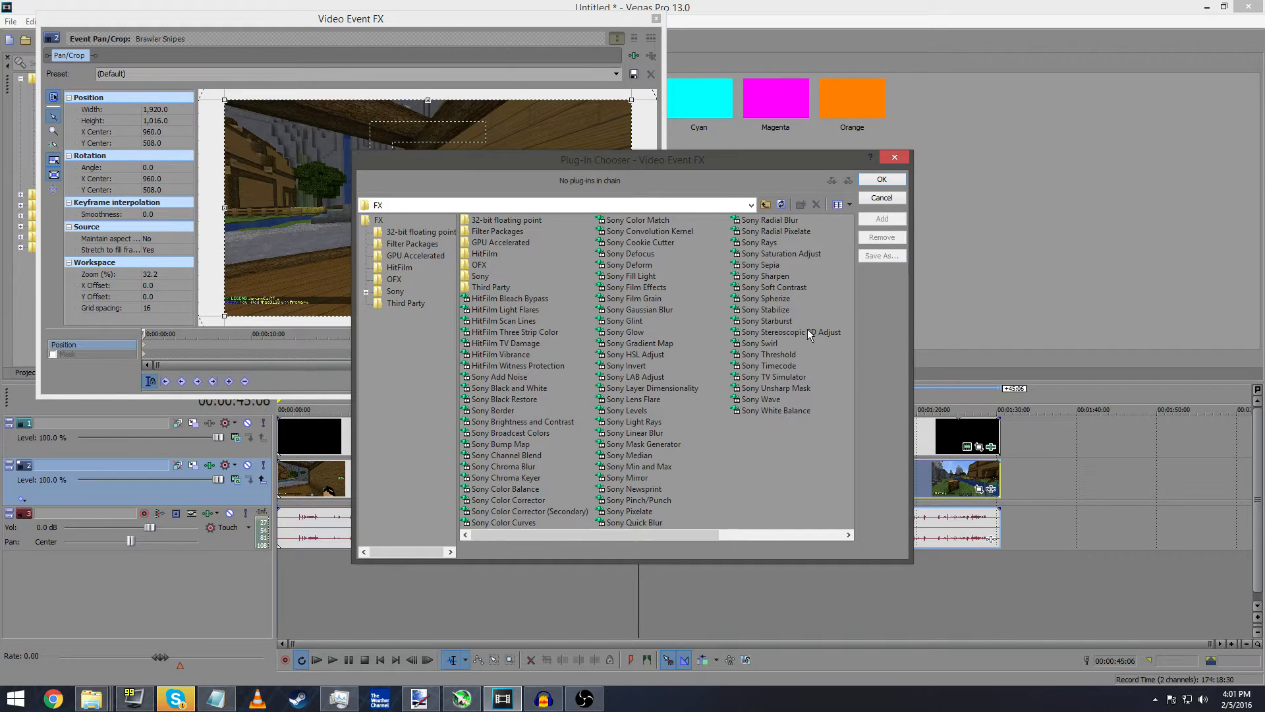
{"action": "left_click", "coordinate": [791, 323]}
{"action": "left_click", "coordinate": [629, 334]}
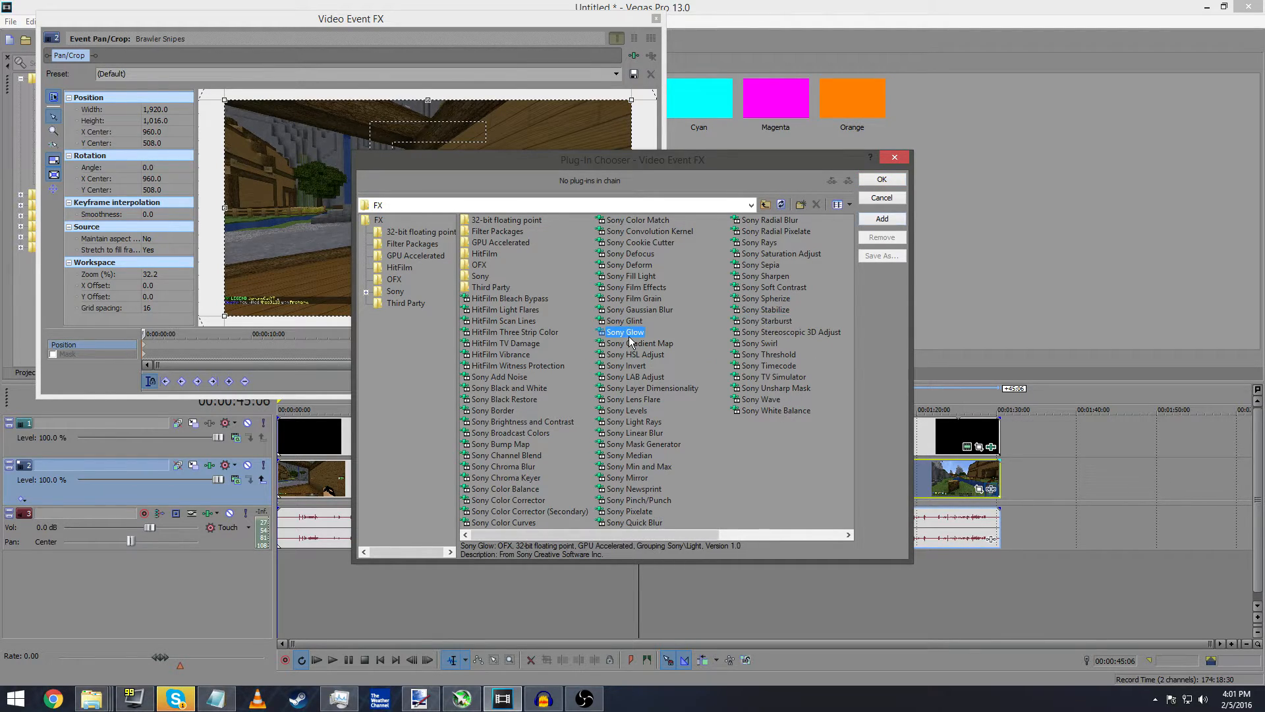
{"action": "left_click", "coordinate": [651, 311]}
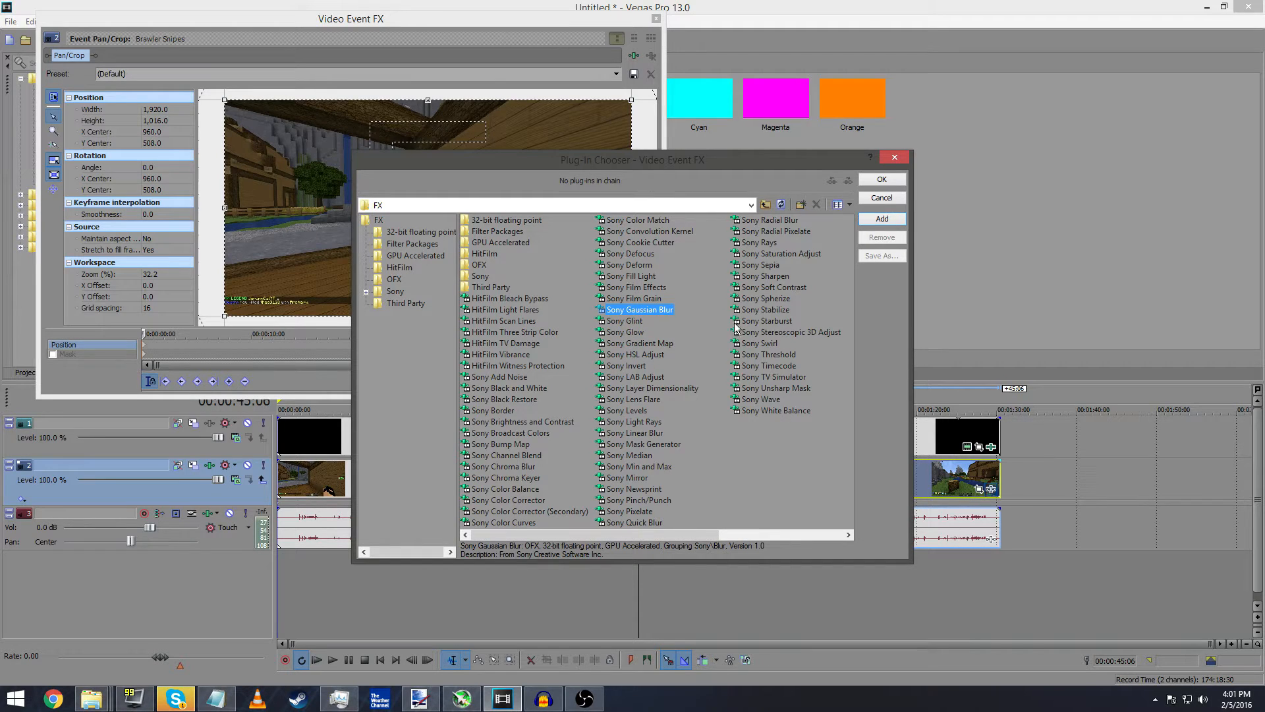
{"action": "left_click", "coordinate": [880, 180]}
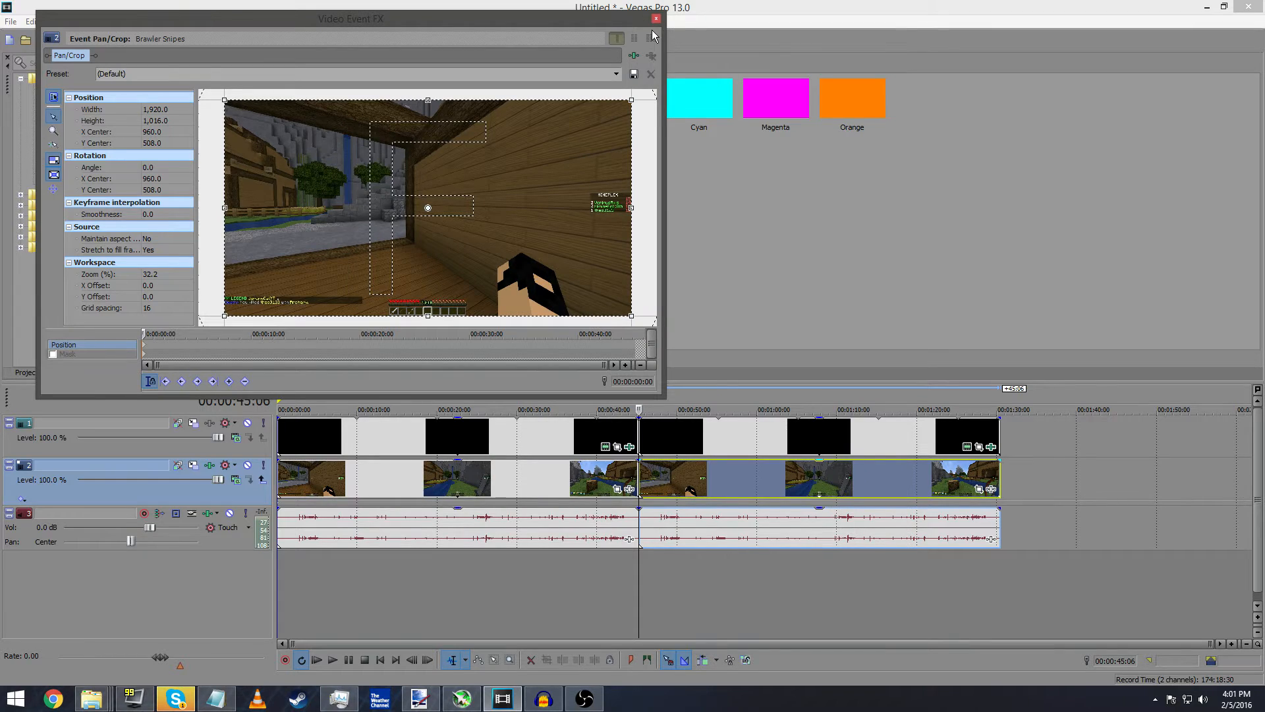
{"action": "left_click", "coordinate": [657, 19]}
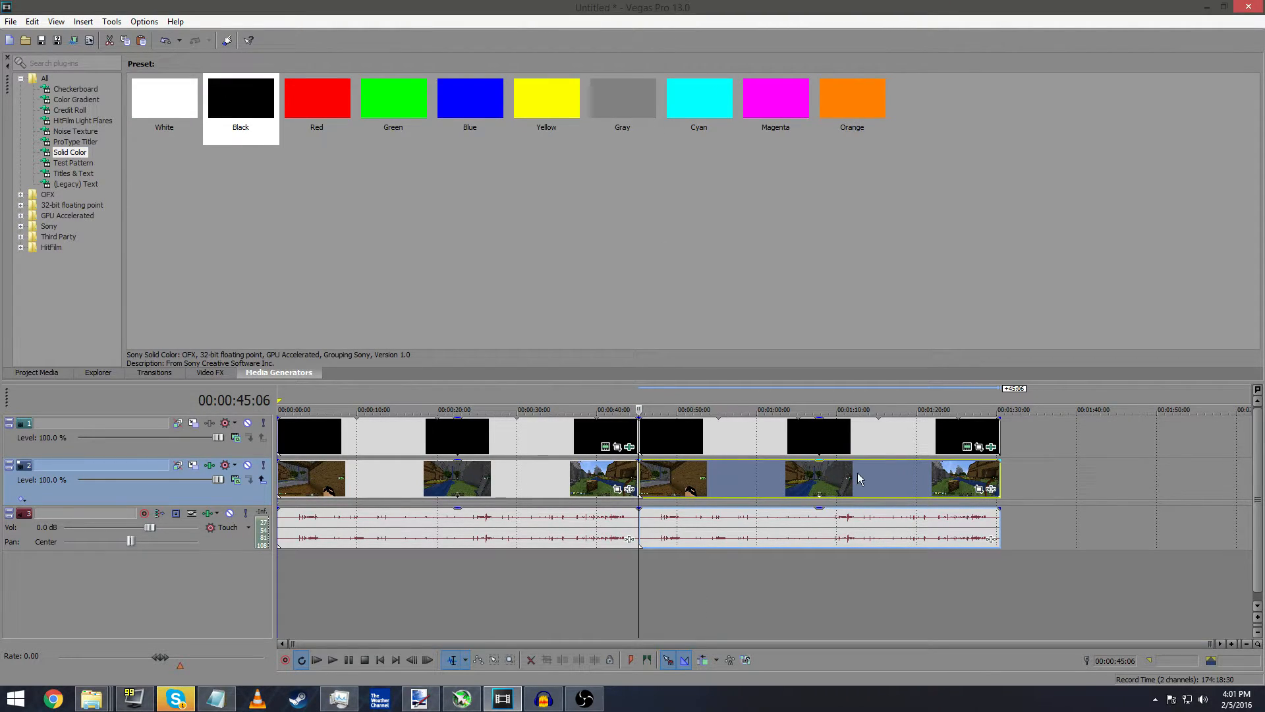
Mark a loop region spanning the whole timeline, from the end of the last clip back to the project start
{"action": "left_click_drag", "start_coordinate": [1004, 399], "coordinate": [278, 389]}
{"action": "left_click", "coordinate": [285, 396]}
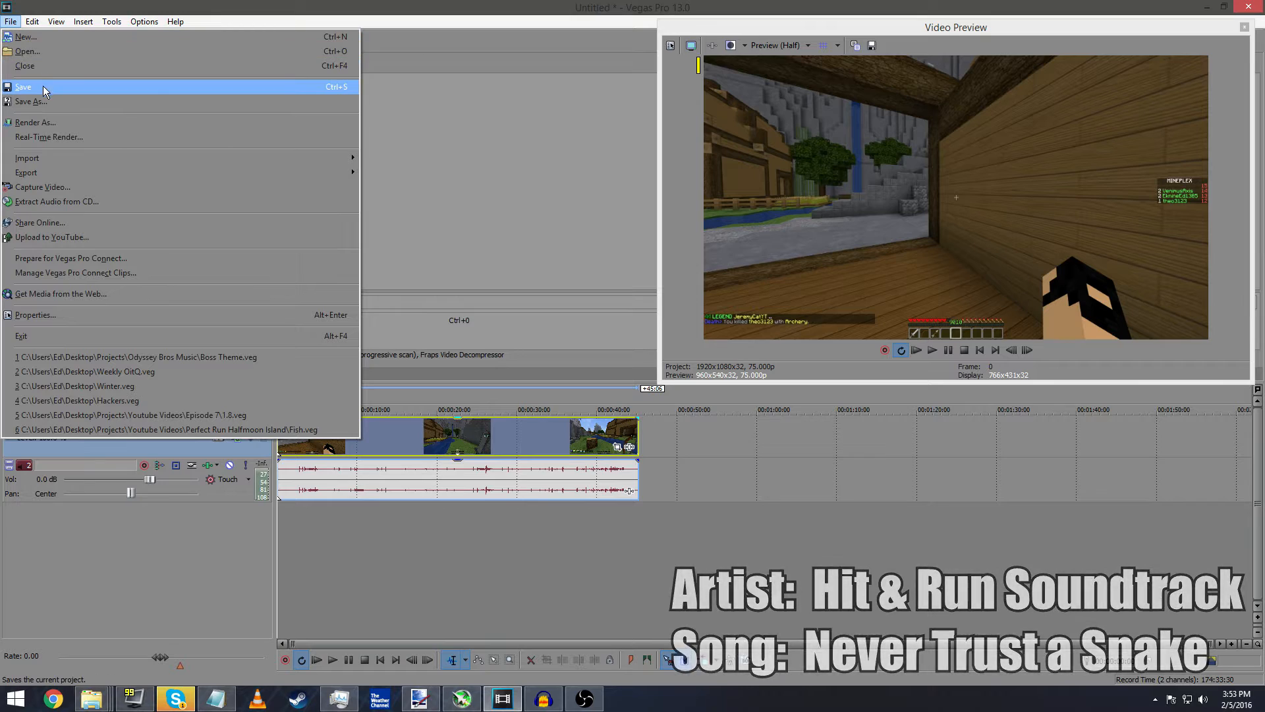
Open the Render As settings, turn off the favorites-only filter and expand the MainConcept AVC/AAC format
{"action": "left_click", "coordinate": [41, 120]}
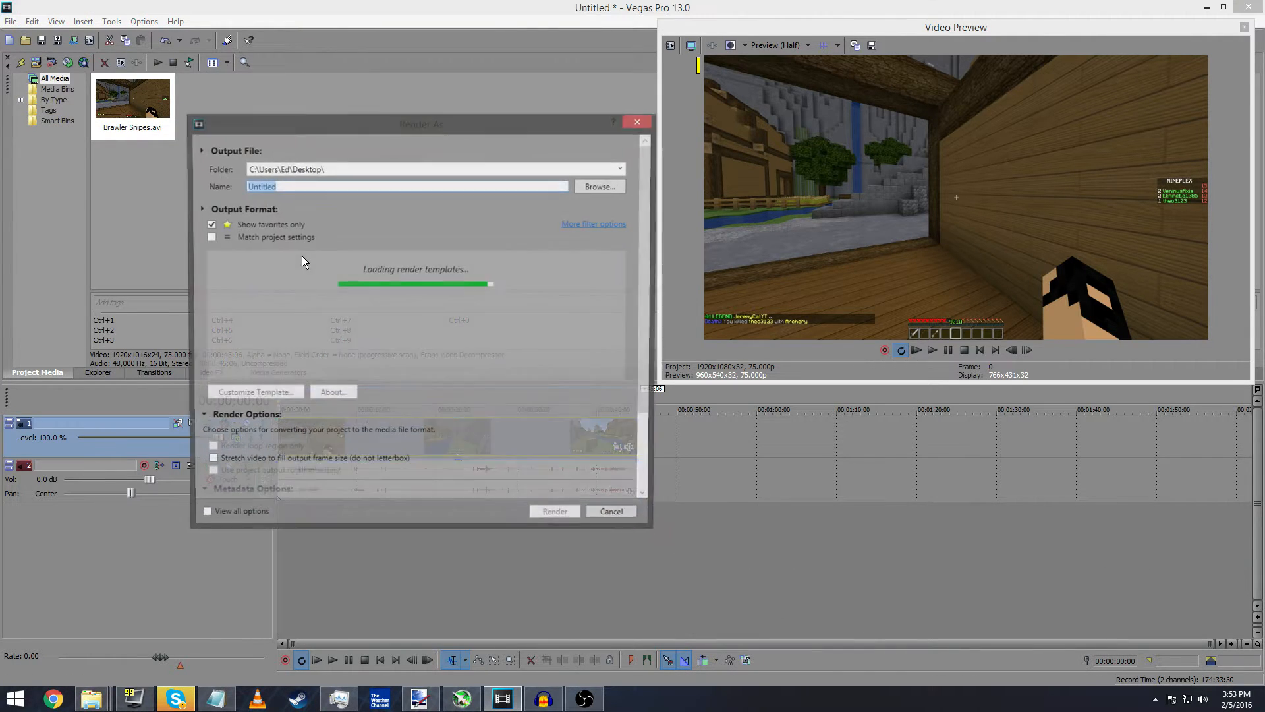
{"action": "left_click", "coordinate": [209, 224]}
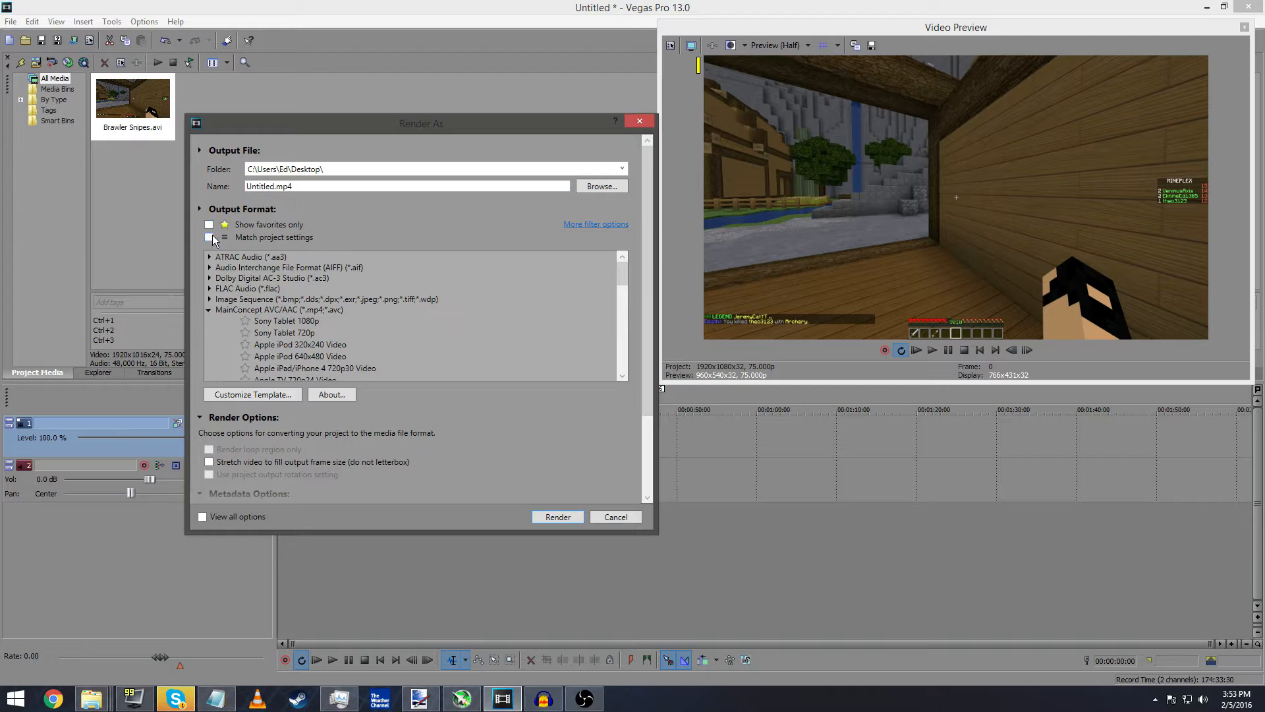
{"action": "left_click", "coordinate": [208, 310]}
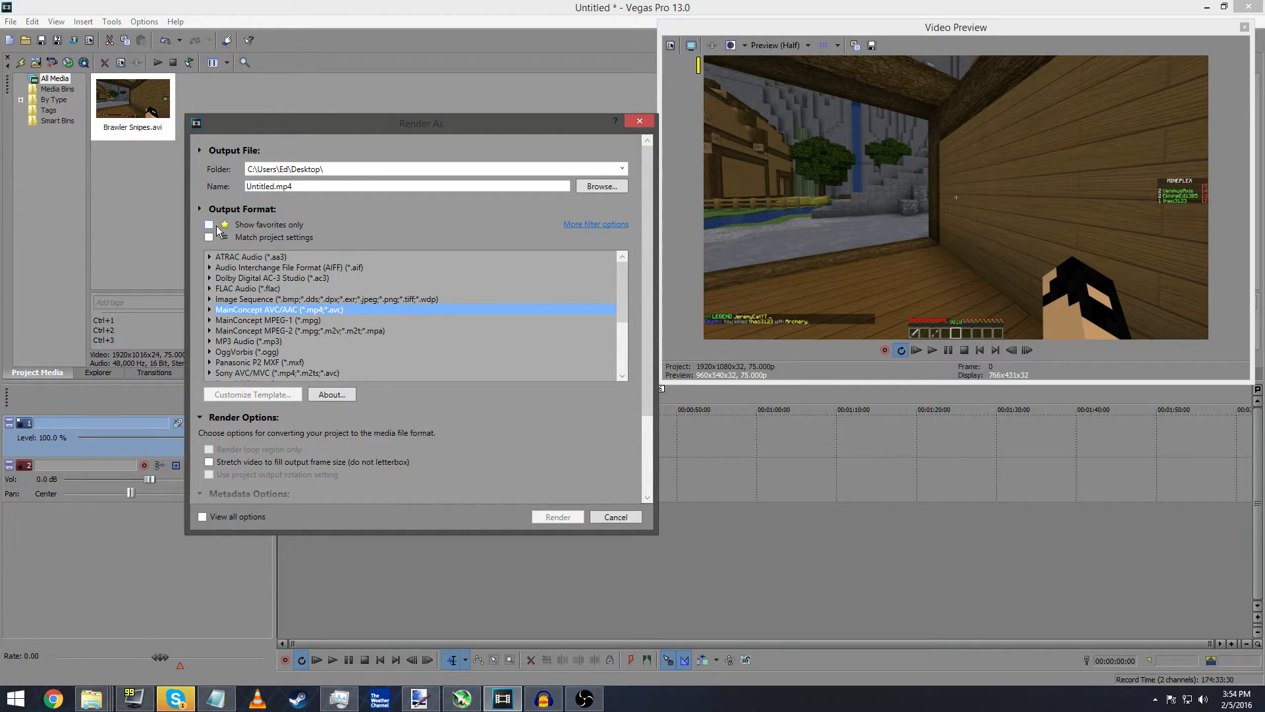
{"action": "left_click", "coordinate": [211, 310]}
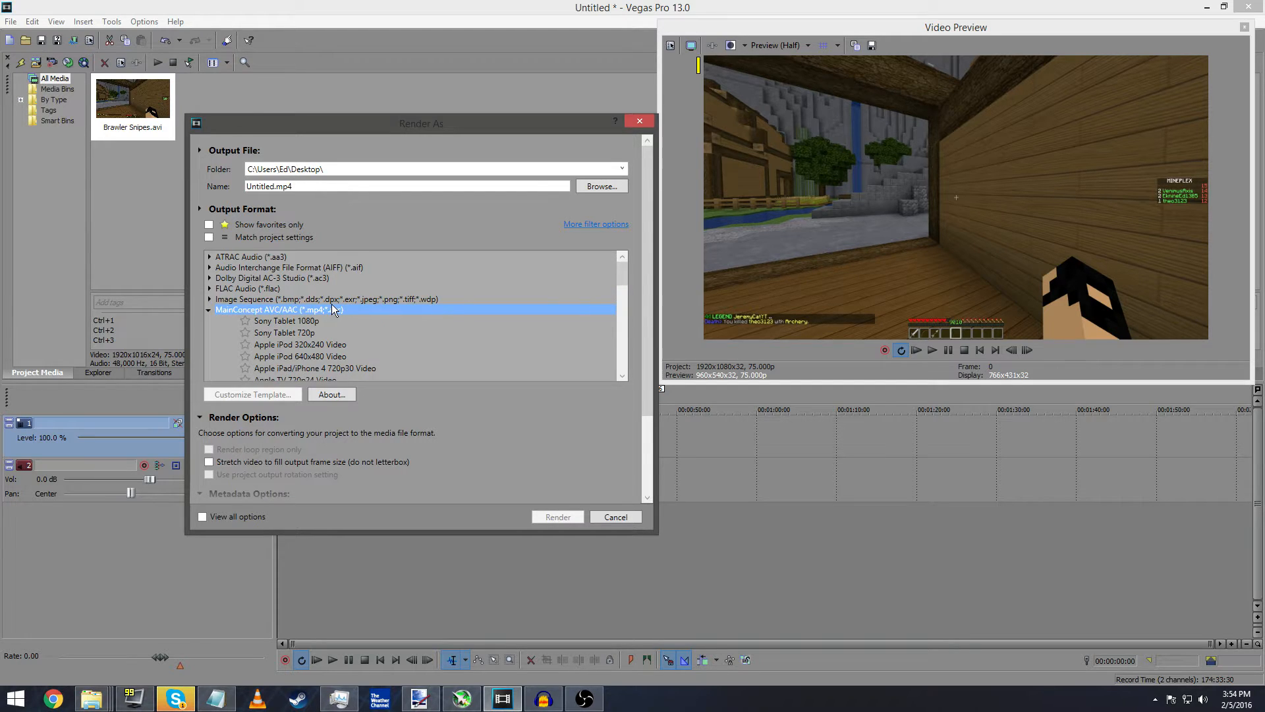
Select the Internet HD 1080p render template and add it to the favorites
{"action": "scroll", "coordinate": [331, 305], "scroll_direction": "down", "scroll_amount": 3}
{"action": "scroll", "coordinate": [330, 303], "scroll_direction": "down", "scroll_amount": 6}
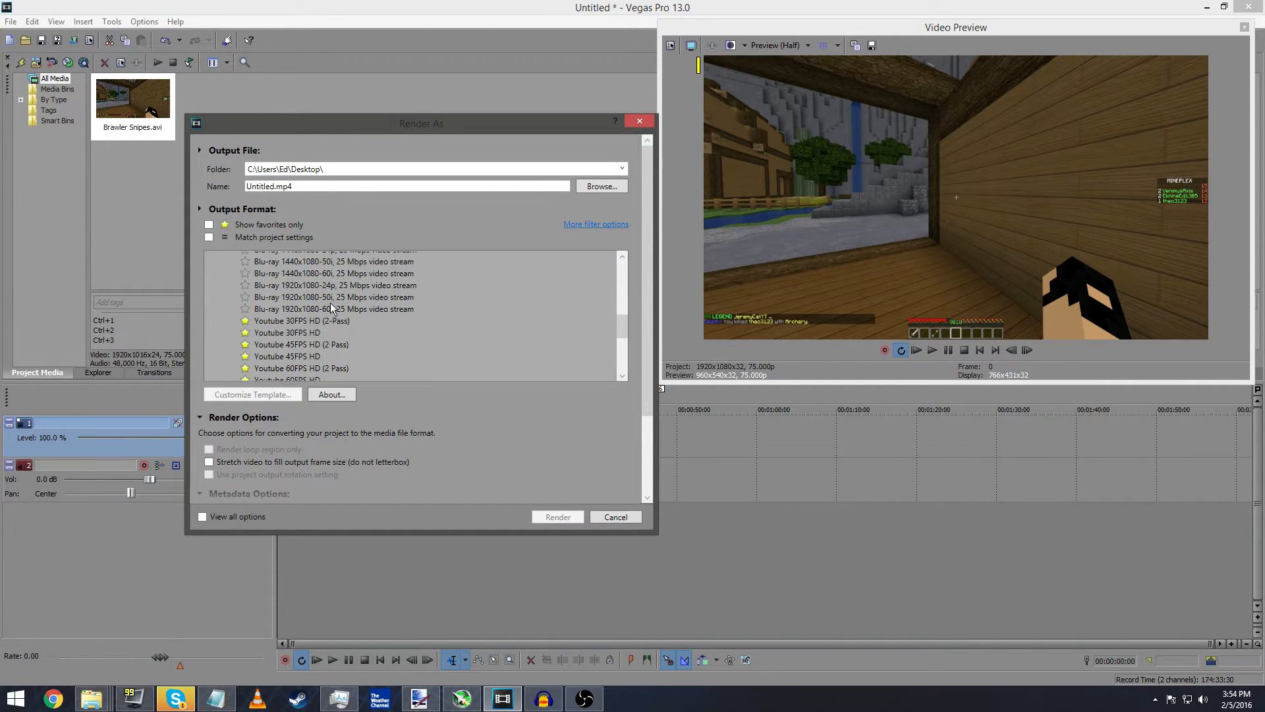
{"action": "scroll", "coordinate": [330, 303], "scroll_direction": "up", "scroll_amount": 5}
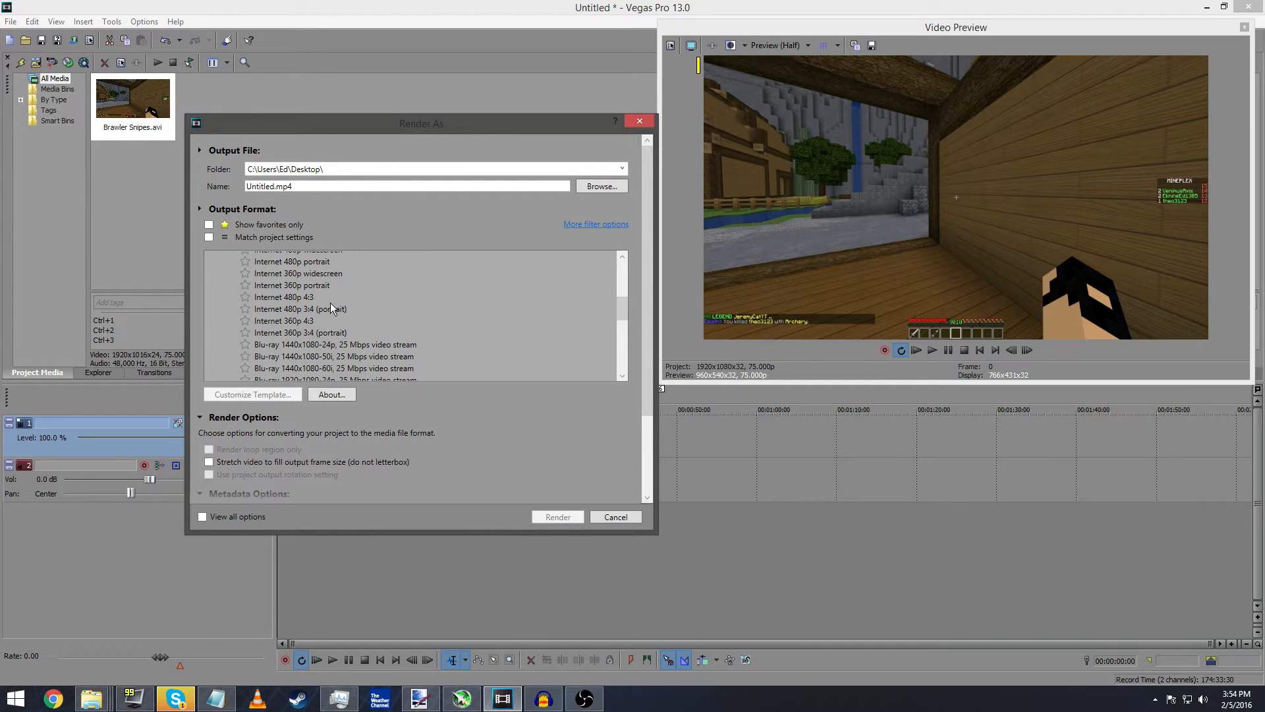
{"action": "scroll", "coordinate": [330, 303], "scroll_direction": "up", "scroll_amount": 2}
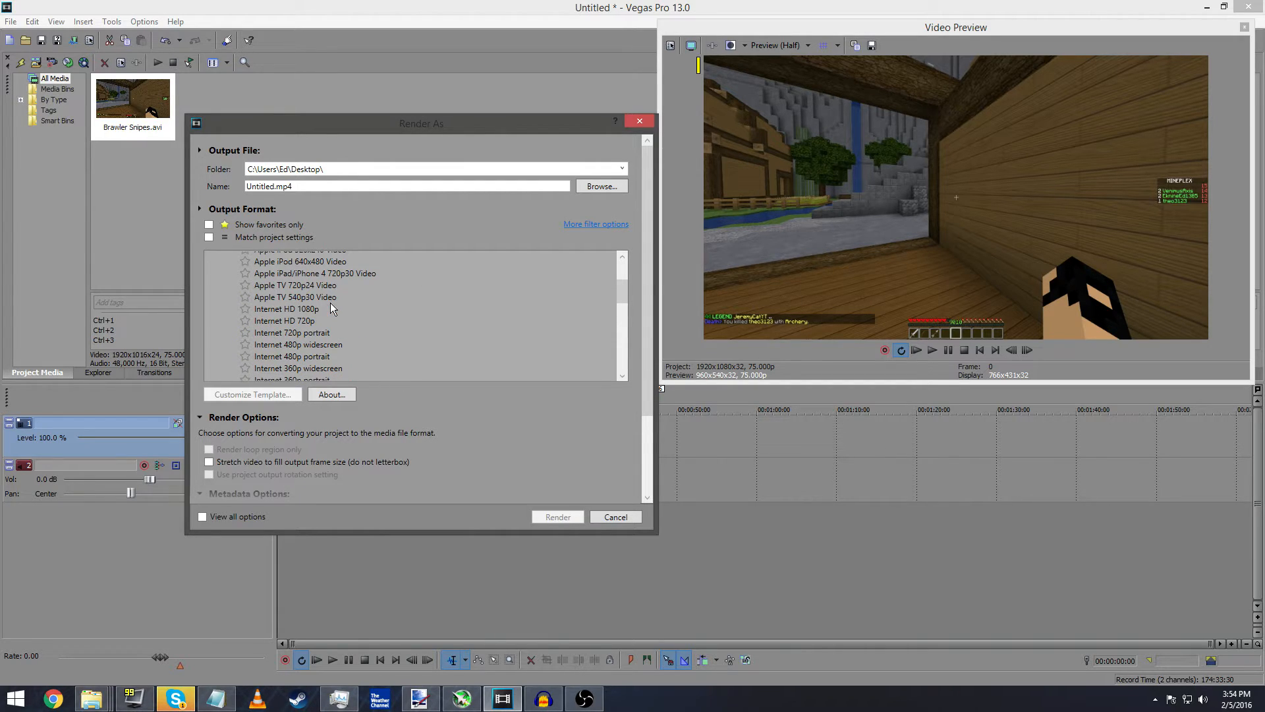
{"action": "left_click", "coordinate": [318, 305]}
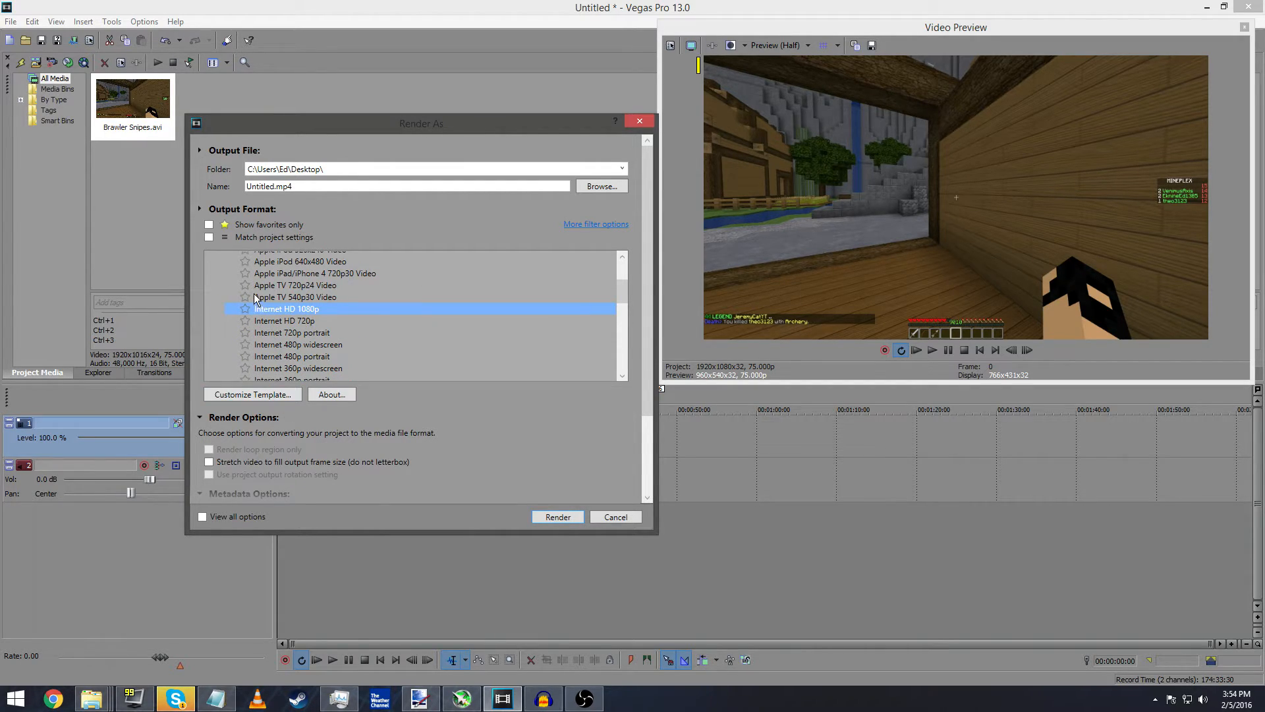
{"action": "left_click", "coordinate": [245, 309]}
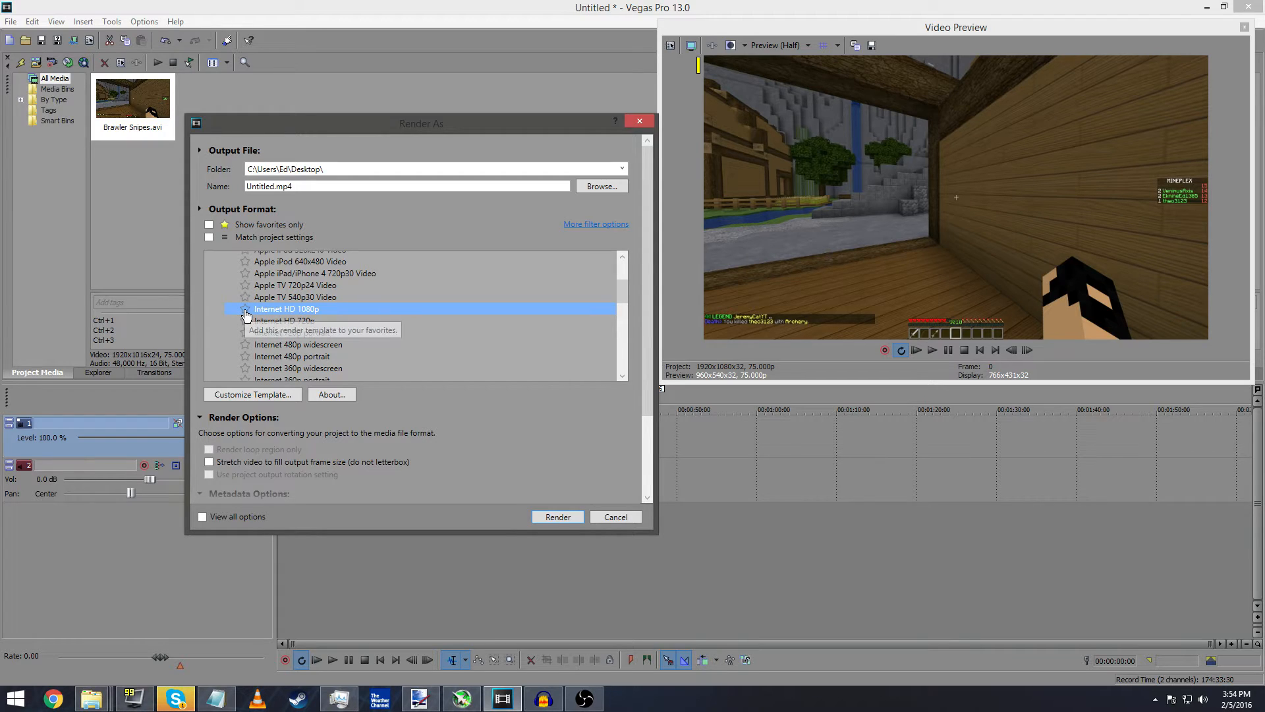
Customize the Internet HD 1080p template and save it under the name Tutorial 60 FPS
{"action": "left_click", "coordinate": [255, 393]}
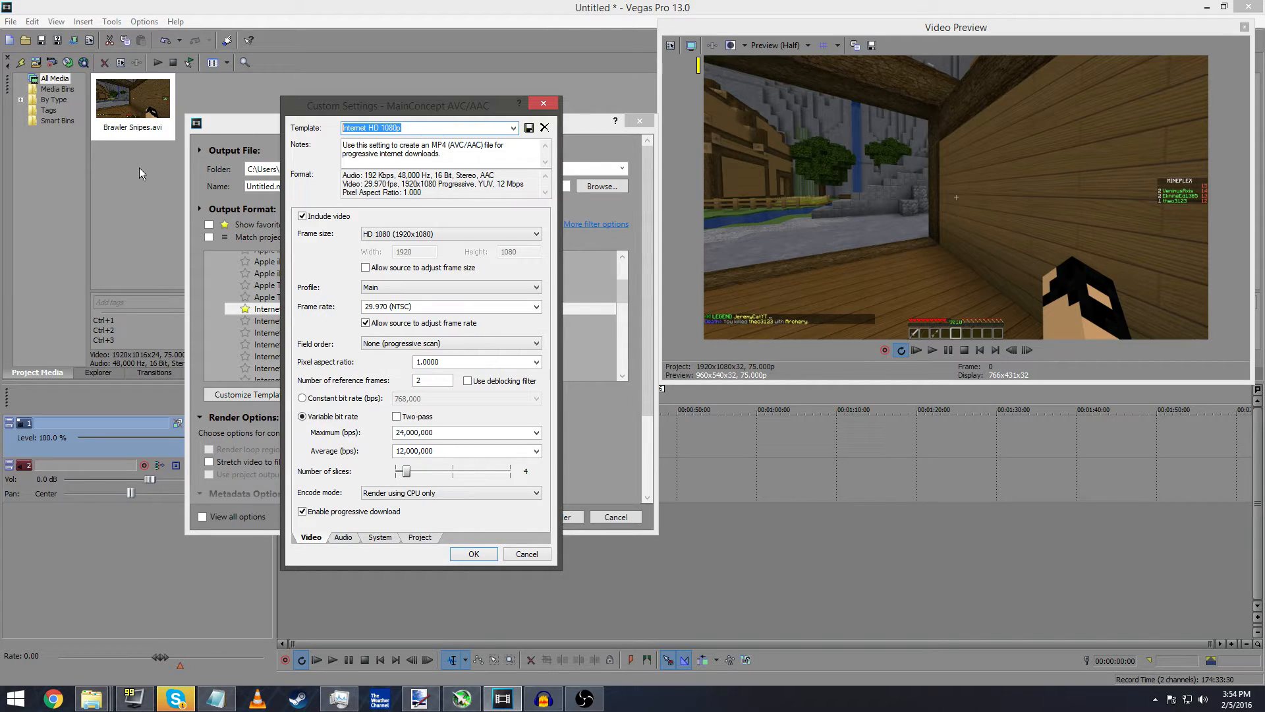
{"action": "type", "text": "Tutorial 60 FPS"}
{"action": "left_click", "coordinate": [528, 128]}
Set the template's profile to High and its frame rate to 60
{"action": "left_click", "coordinate": [400, 290]}
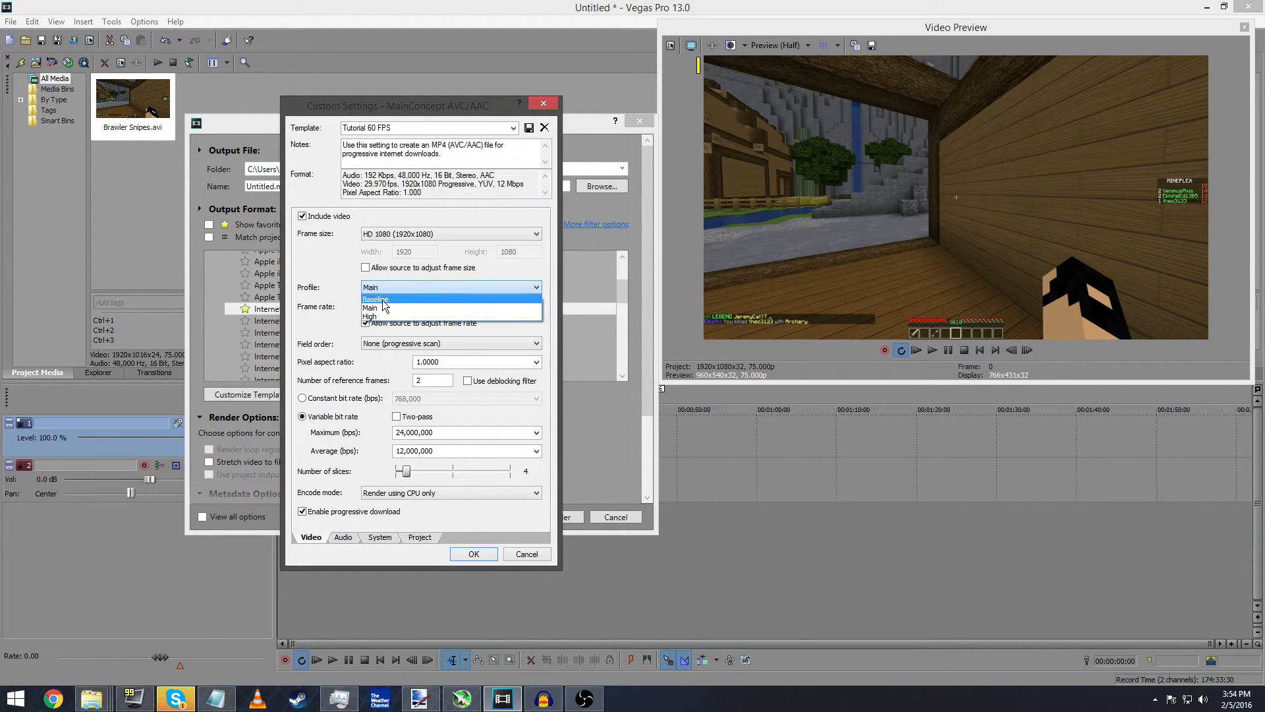
{"action": "left_click", "coordinate": [381, 316]}
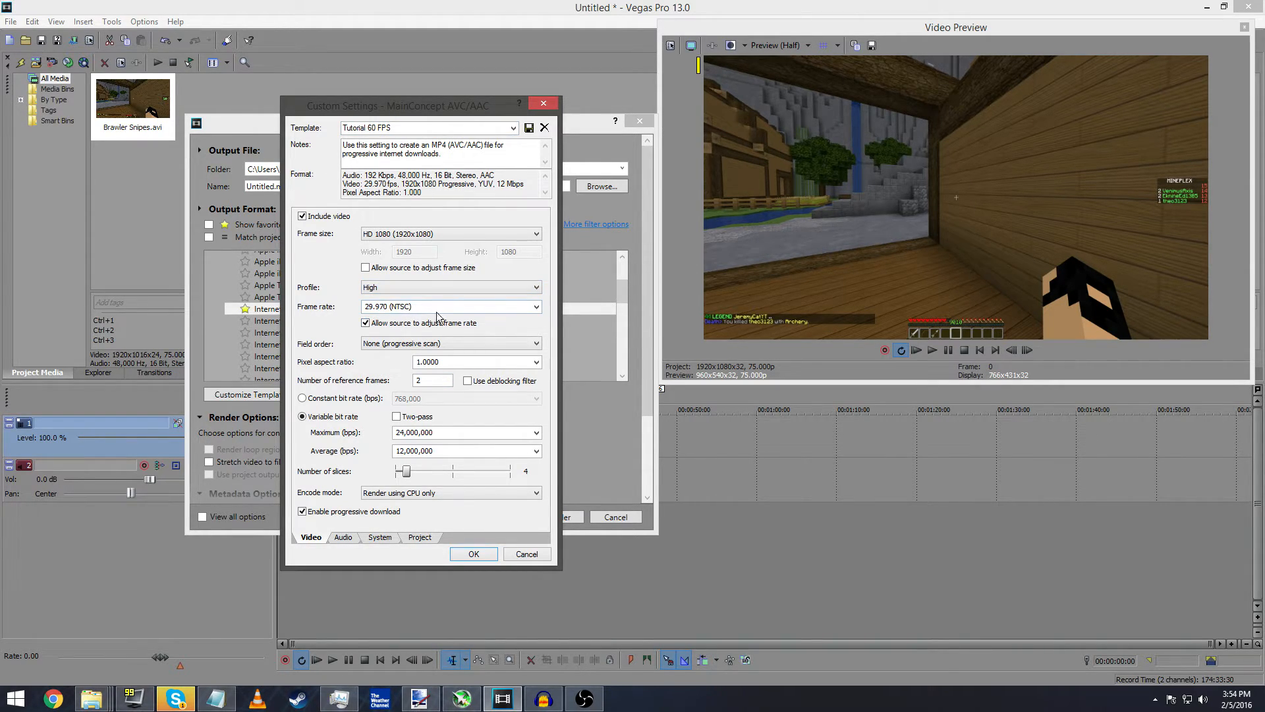
{"action": "left_click", "coordinate": [509, 307]}
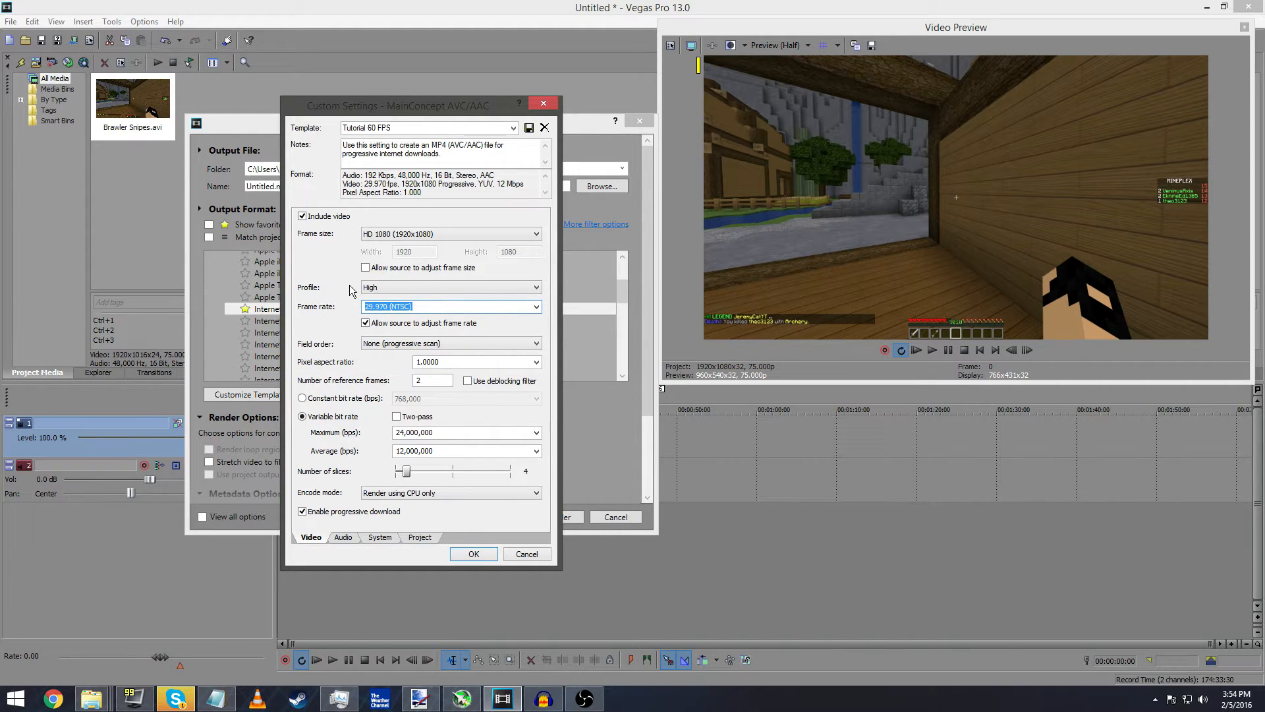
{"action": "type", "text": "60"}
Use a variable bit rate with both the maximum and the average set to 16,000,000 bps
{"action": "left_click", "coordinate": [335, 419]}
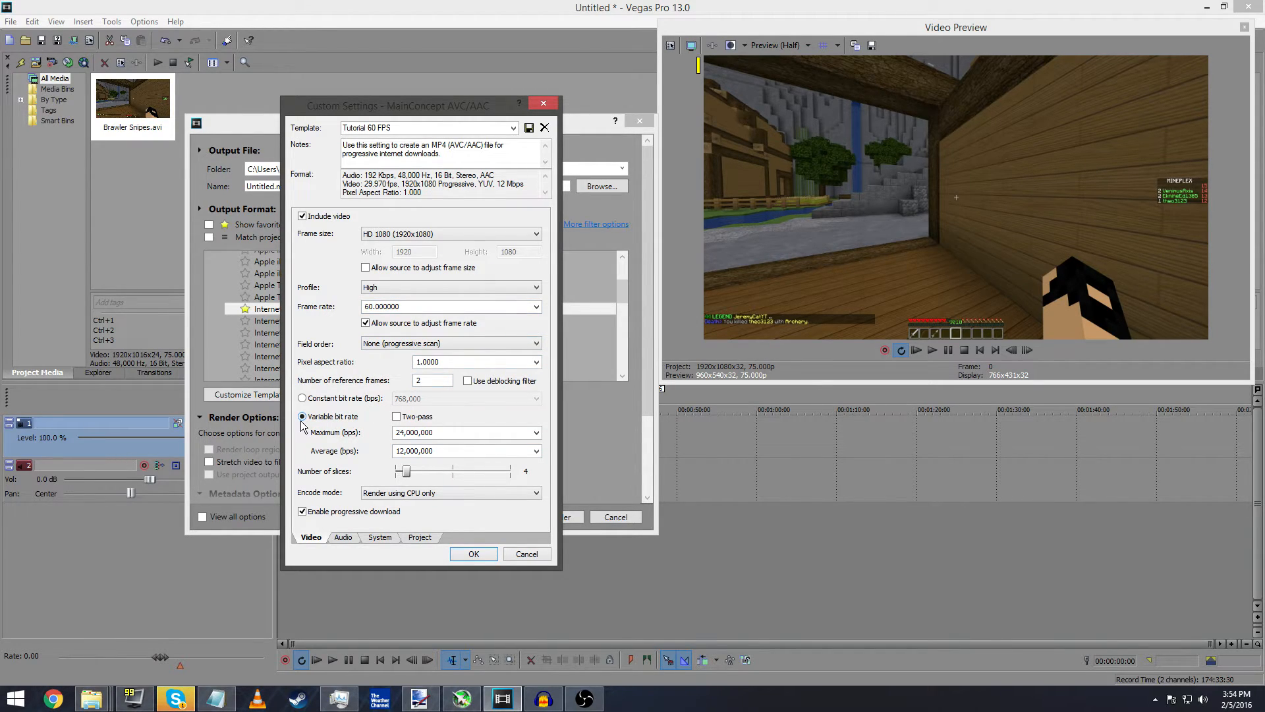
{"action": "left_click", "coordinate": [470, 432]}
{"action": "left_click", "coordinate": [406, 433]}
{"action": "key", "text": "BackSpace"}
{"action": "key", "text": "BackSpace"}
{"action": "type", "text": "16"}
{"action": "left_click", "coordinate": [403, 447]}
{"action": "left_click", "coordinate": [405, 451]}
{"action": "type", "text": "16"}
{"action": "left_click", "coordinate": [402, 435]}
{"action": "left_click", "coordinate": [402, 435]}
{"action": "left_click", "coordinate": [414, 433]}
{"action": "left_click", "coordinate": [408, 430]}
{"action": "left_click_drag", "start_coordinate": [407, 431], "coordinate": [395, 451]}
{"action": "left_click", "coordinate": [400, 451]}
Set the encode mode to Render using OpenCL if available
{"action": "left_click", "coordinate": [444, 494]}
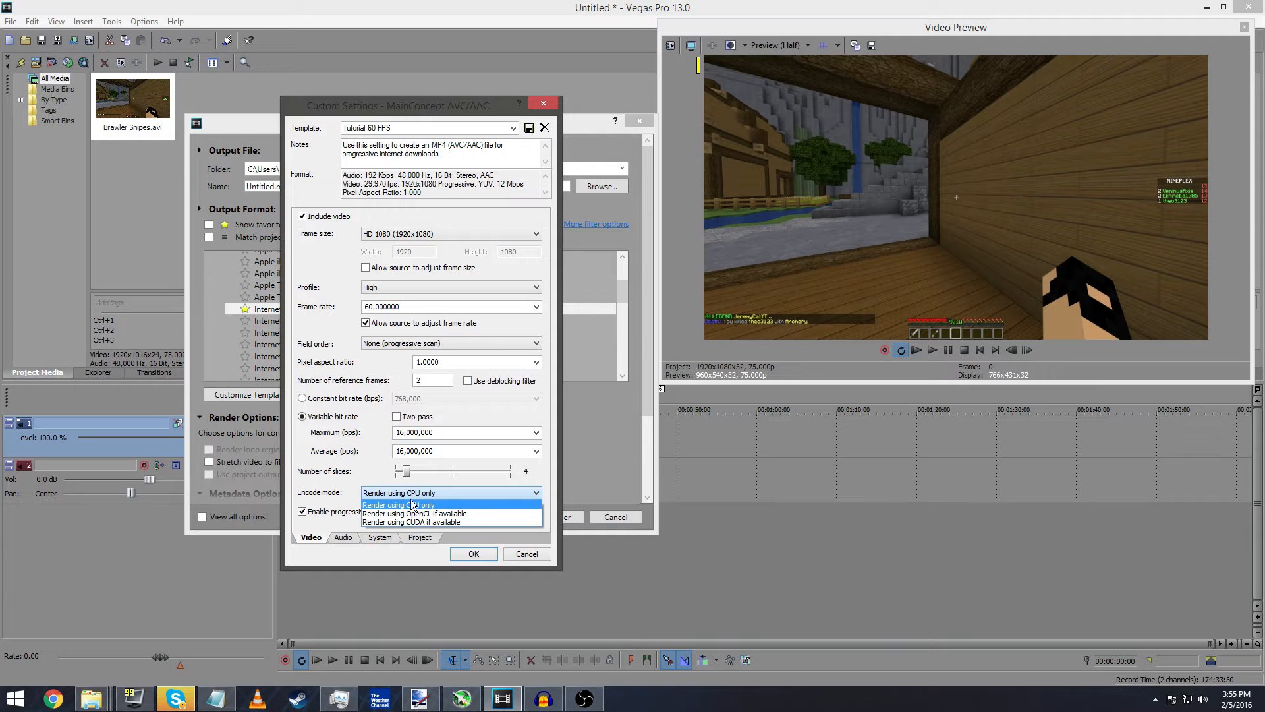
{"action": "left_click", "coordinate": [413, 514]}
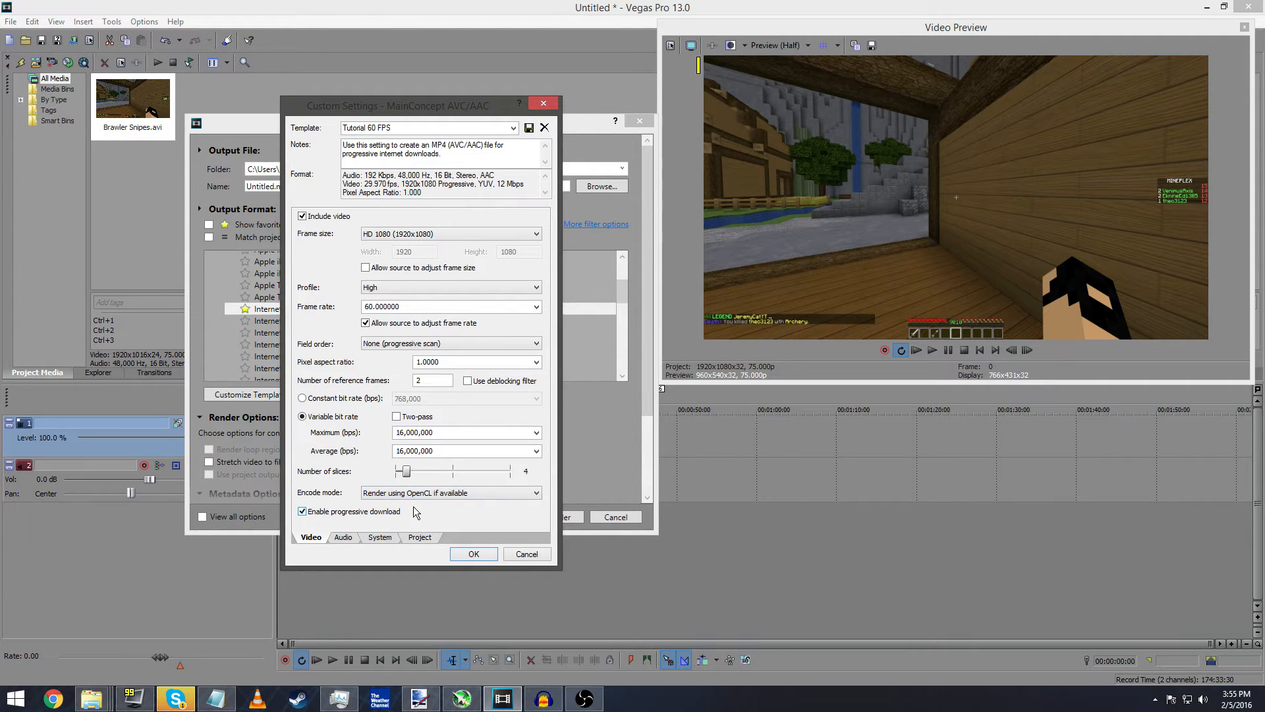
{"action": "left_click", "coordinate": [458, 496]}
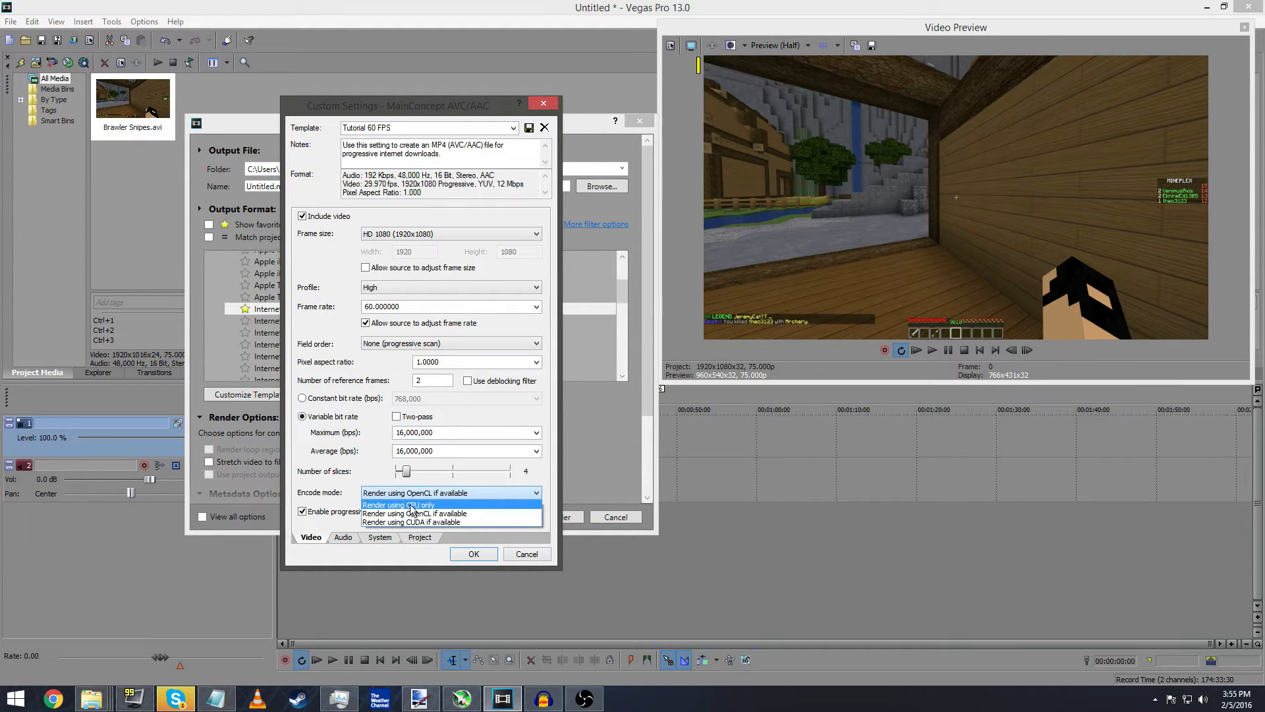
{"action": "left_click", "coordinate": [379, 469]}
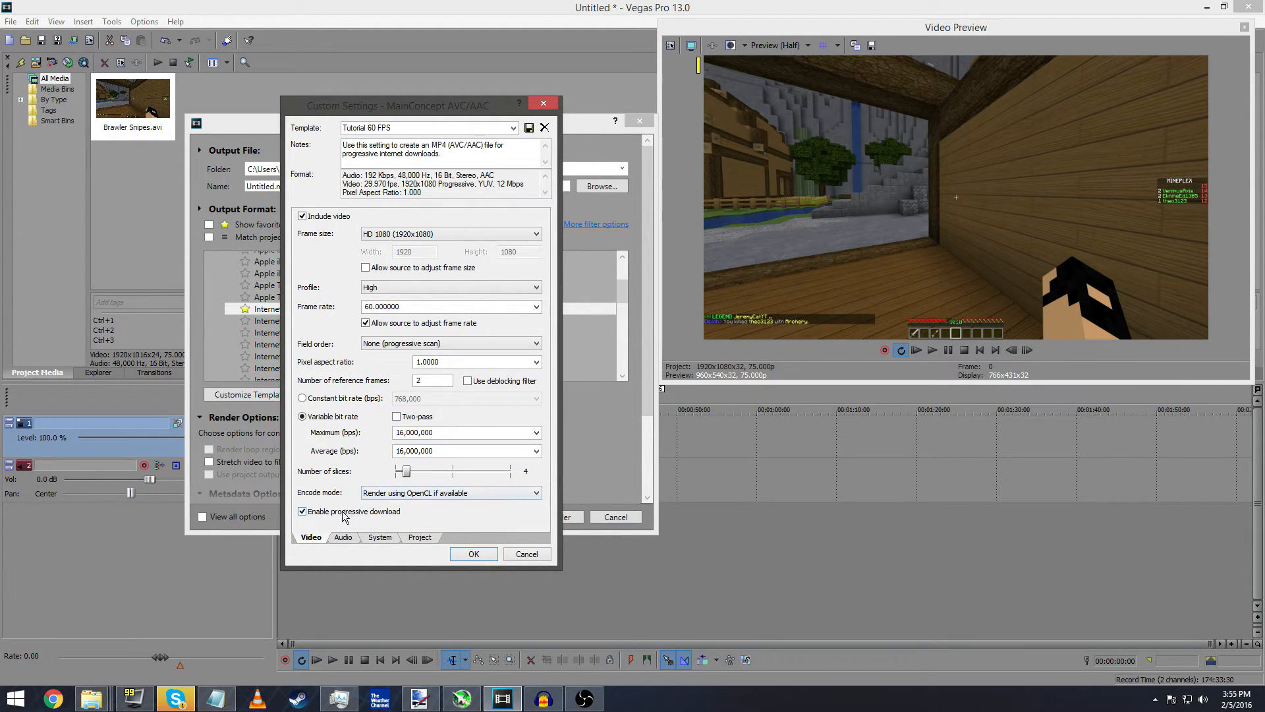
Set the template's video rendering quality to Best in its project settings and accept the custom settings
{"action": "left_click", "coordinate": [399, 538]}
{"action": "left_click", "coordinate": [420, 537]}
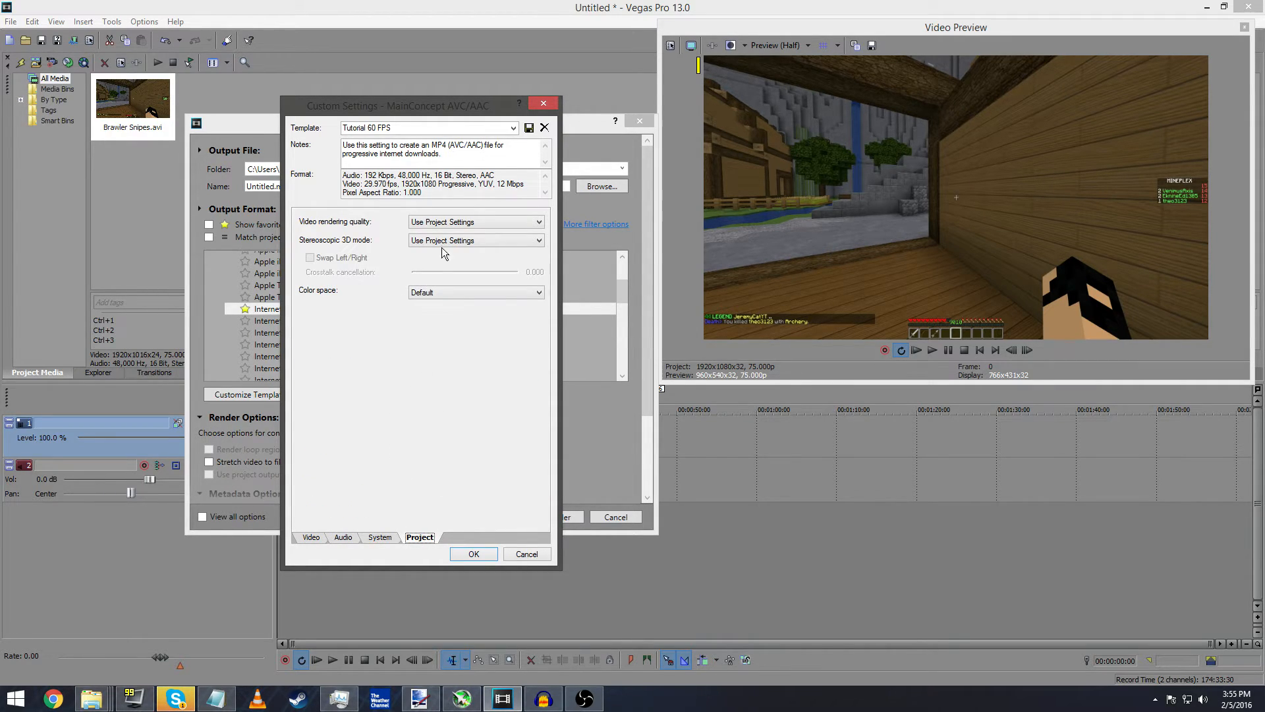
{"action": "left_click", "coordinate": [455, 222]}
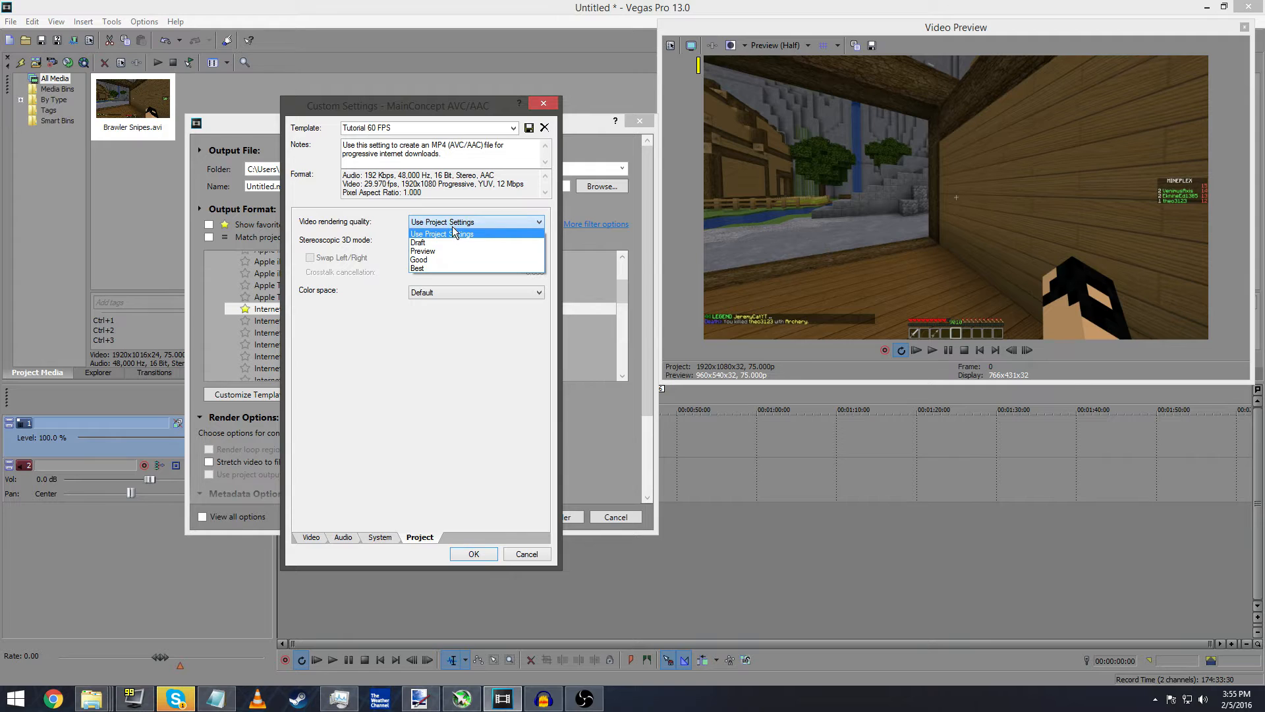
{"action": "left_click", "coordinate": [422, 268]}
{"action": "left_click", "coordinate": [474, 554]}
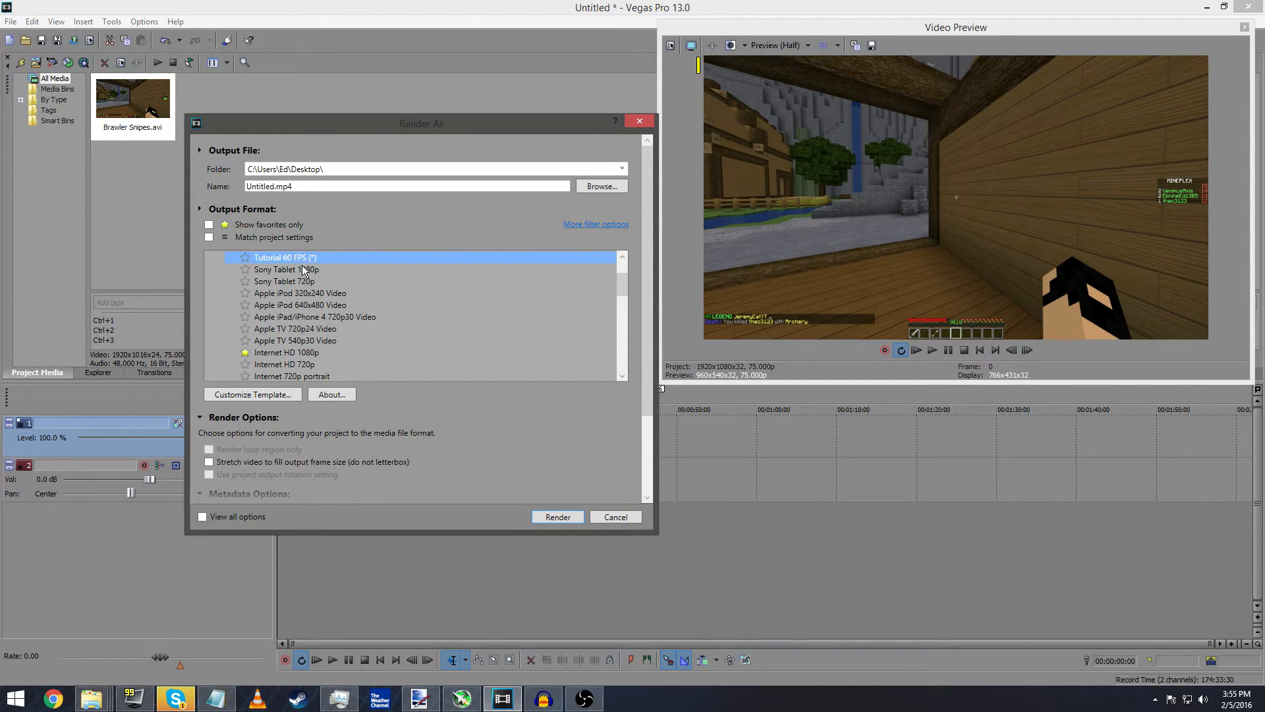
Reopen the customized template's settings and save it as Tutorial 60 FPS, overwriting the existing template
{"action": "left_click", "coordinate": [284, 396]}
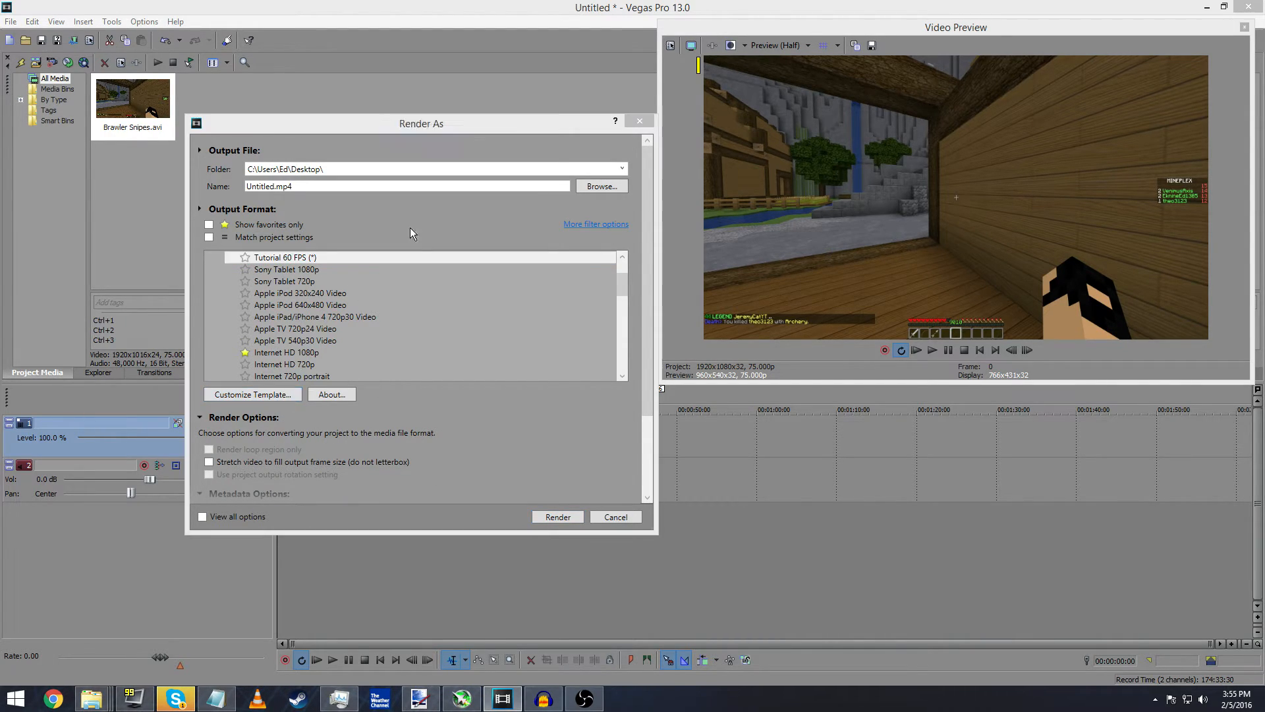
{"action": "left_click", "coordinate": [439, 132]}
{"action": "key", "text": "BackSpace"}
{"action": "key", "text": "BackSpace"}
{"action": "key", "text": "BackSpace"}
{"action": "key", "text": "BackSpace"}
{"action": "left_click", "coordinate": [530, 128]}
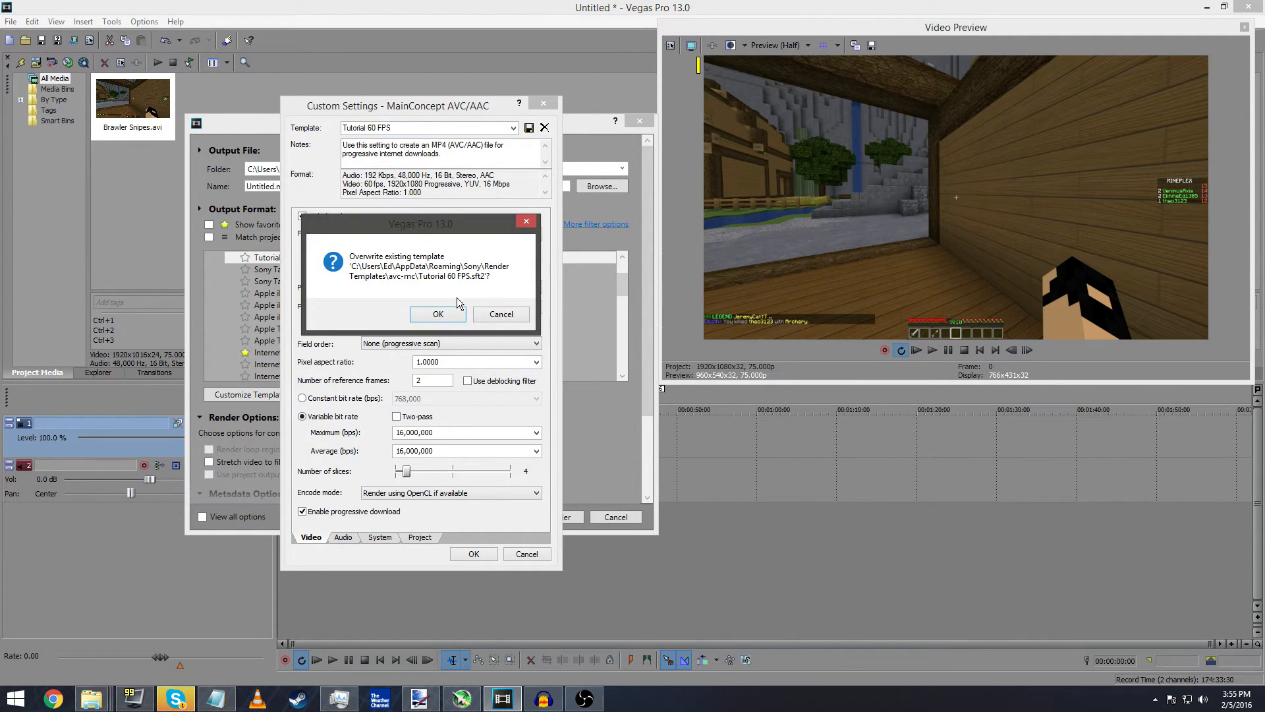
{"action": "left_click", "coordinate": [438, 314]}
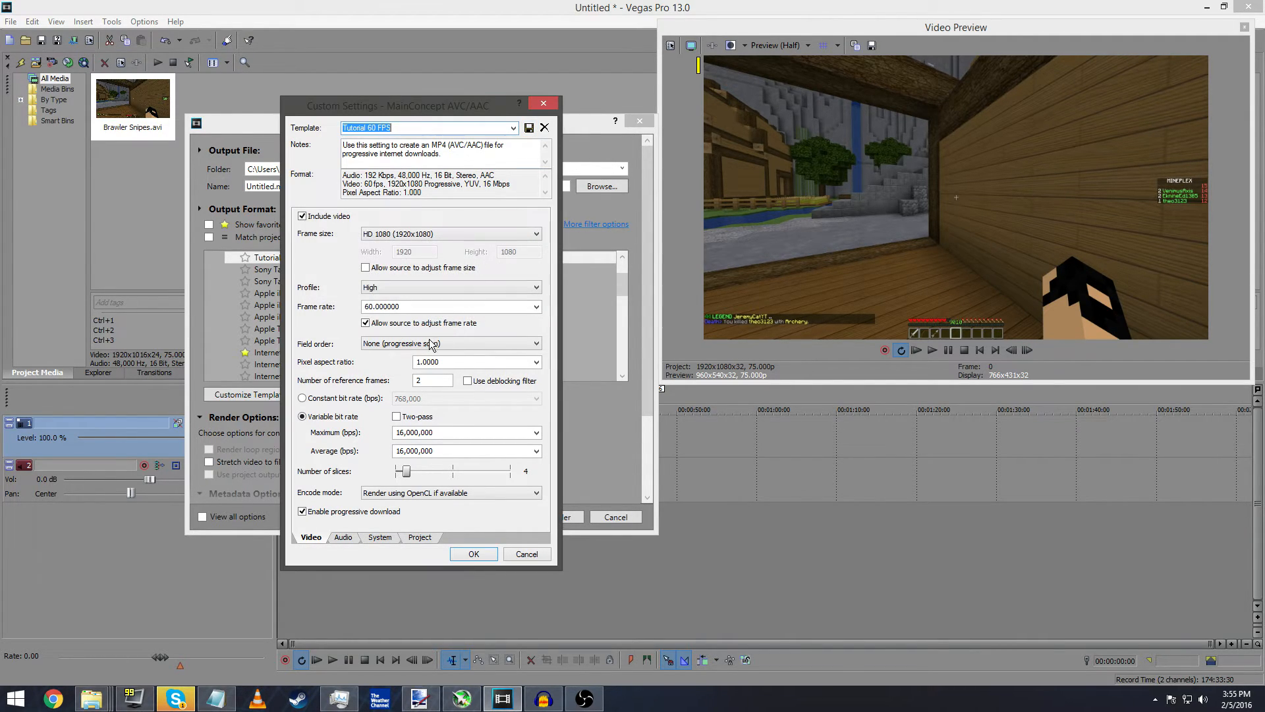
{"action": "left_click", "coordinate": [480, 557]}
Mark the Tutorial 60 FPS template as a favorite, show only favorite templates, and close the render settings
{"action": "left_click", "coordinate": [246, 375]}
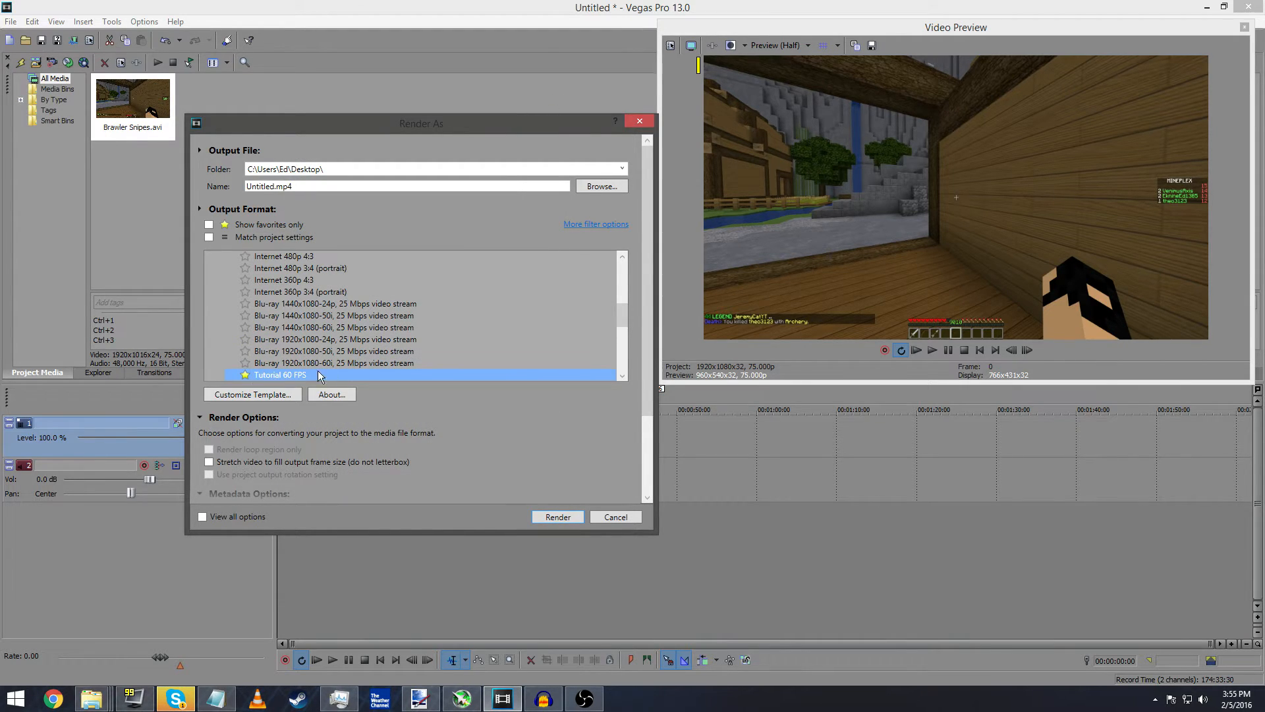
{"action": "left_click", "coordinate": [208, 225]}
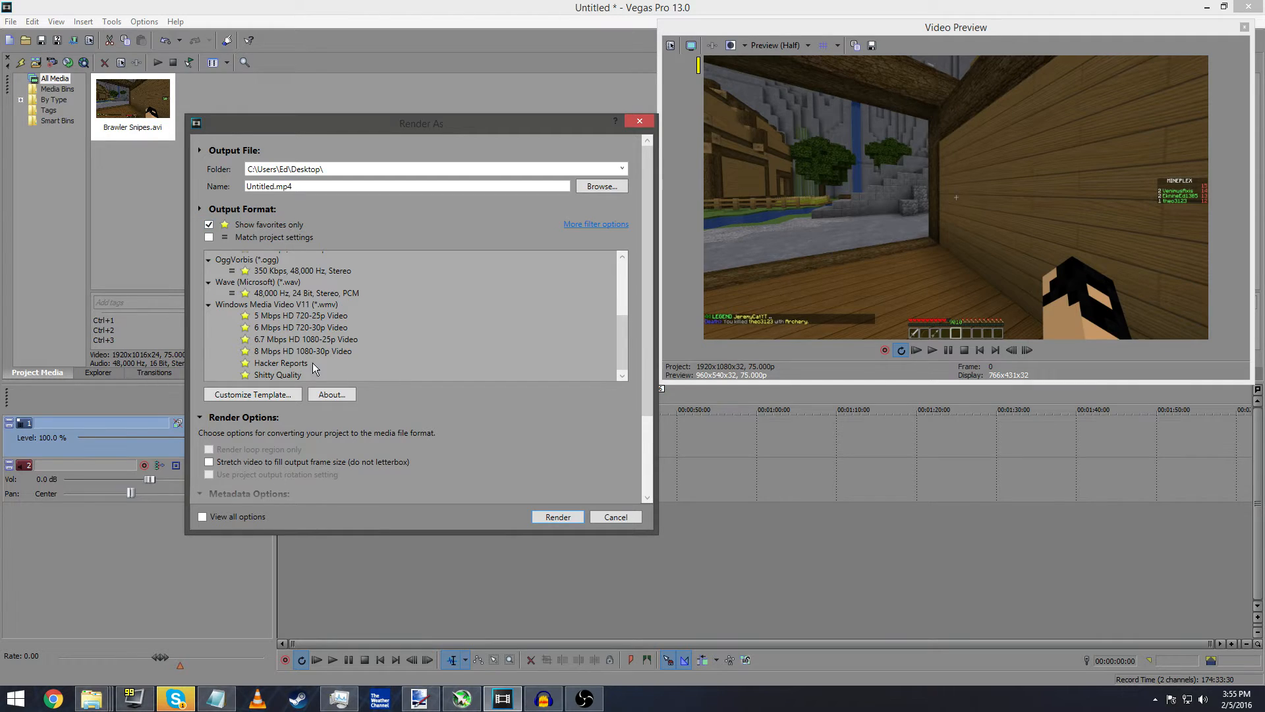
{"action": "scroll", "coordinate": [370, 386], "scroll_direction": "down", "scroll_amount": 3}
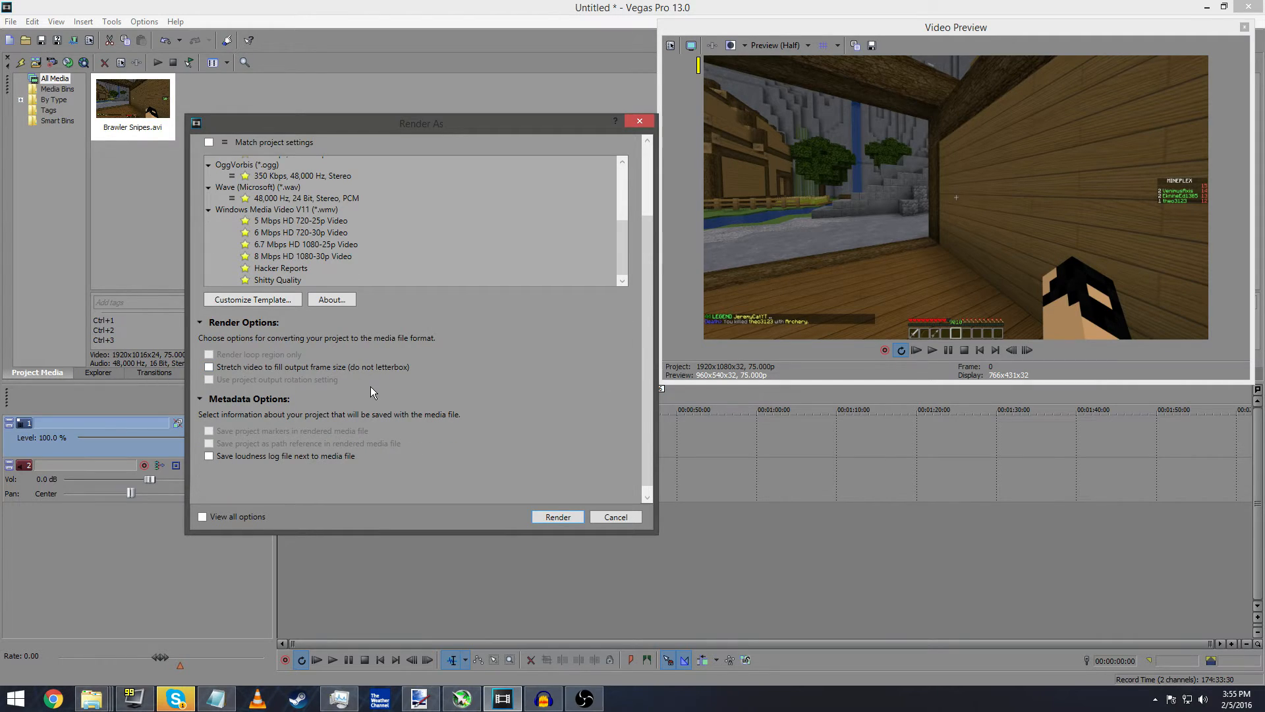
{"action": "left_click", "coordinate": [639, 121]}
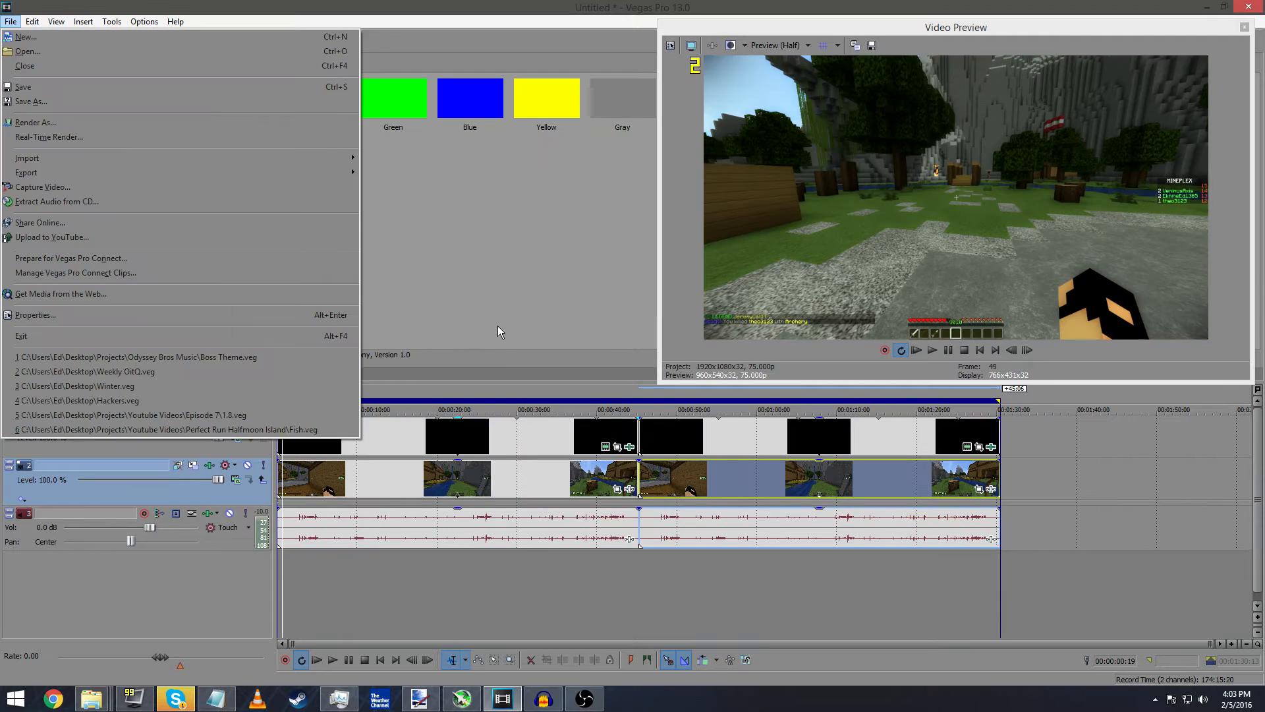
Open the Render As settings for the edited project and choose the Tutorial 60 FPS template under MainConcept AVC/AAC
{"action": "left_click", "coordinate": [497, 326]}
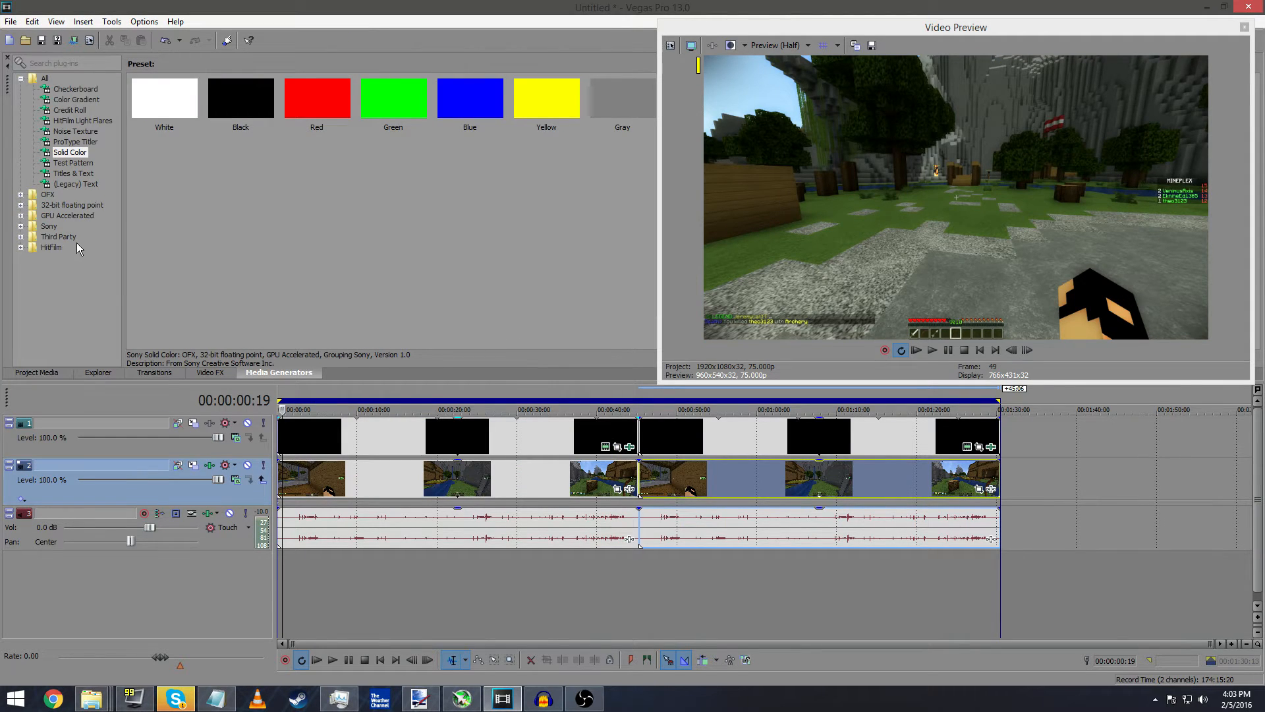
{"action": "left_click", "coordinate": [11, 22]}
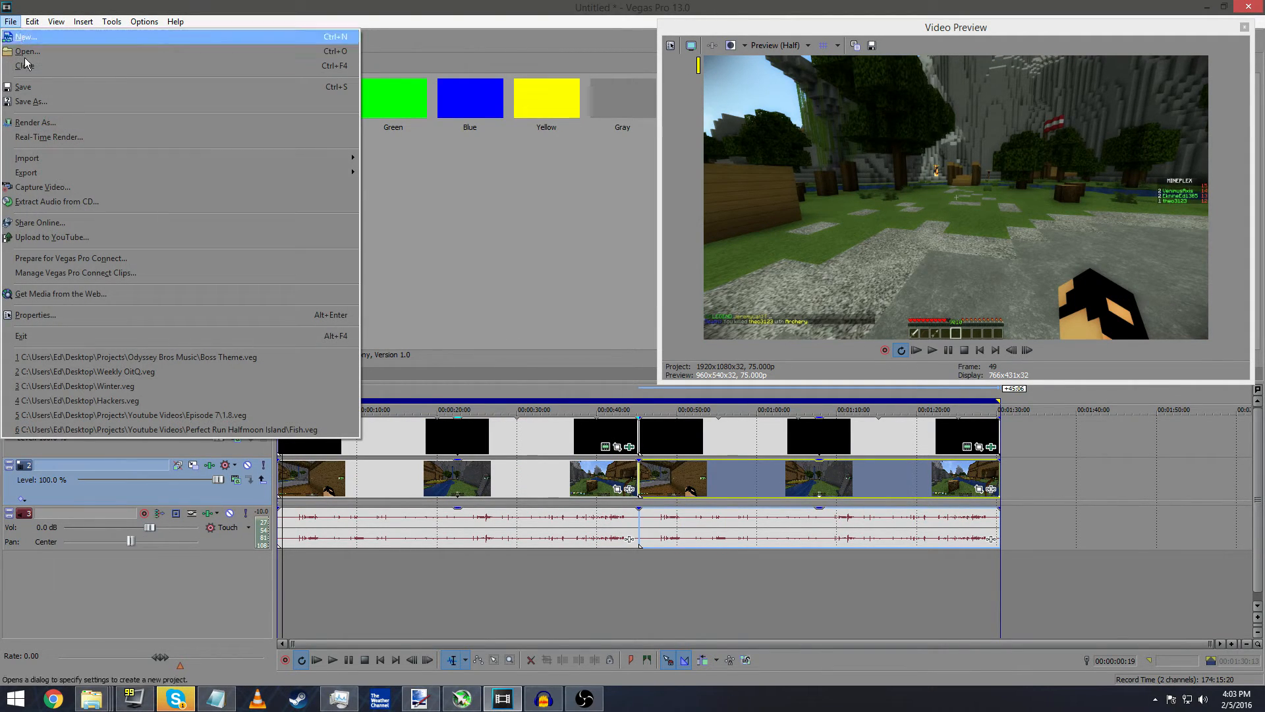
{"action": "left_click", "coordinate": [46, 124]}
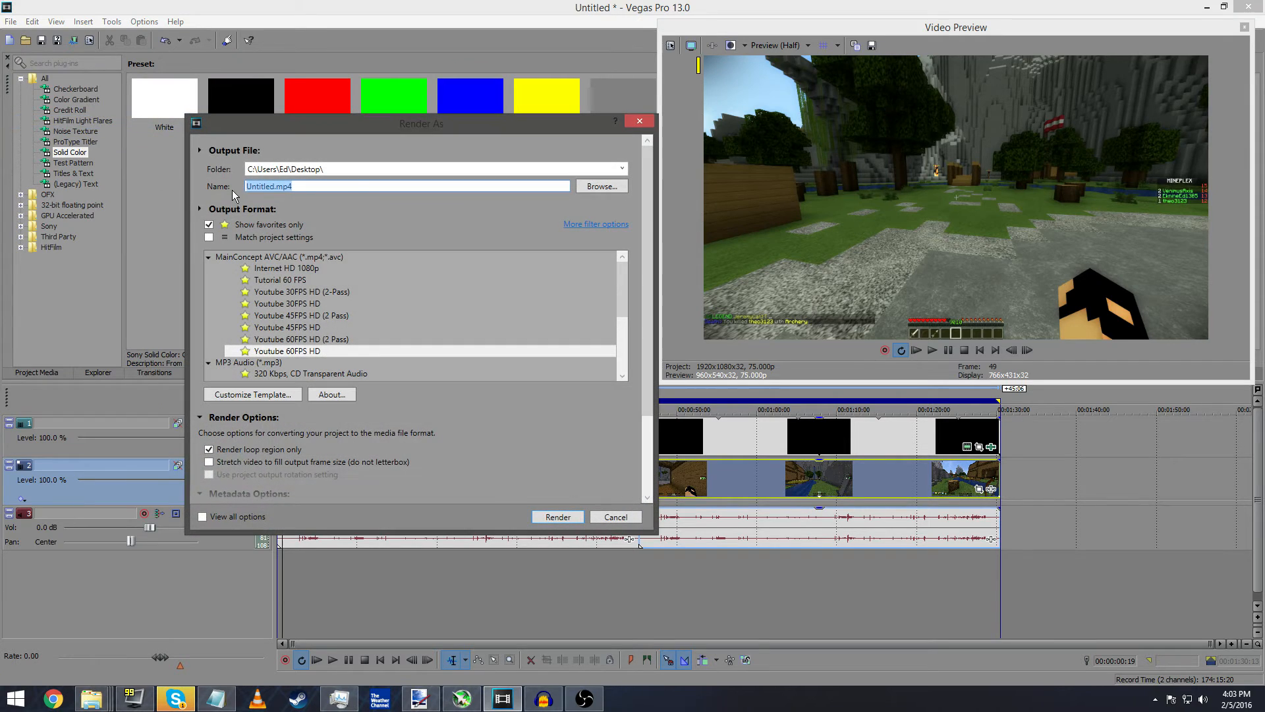
{"action": "left_click_drag", "start_coordinate": [273, 188], "coordinate": [211, 192]}
{"action": "left_click", "coordinate": [296, 282]}
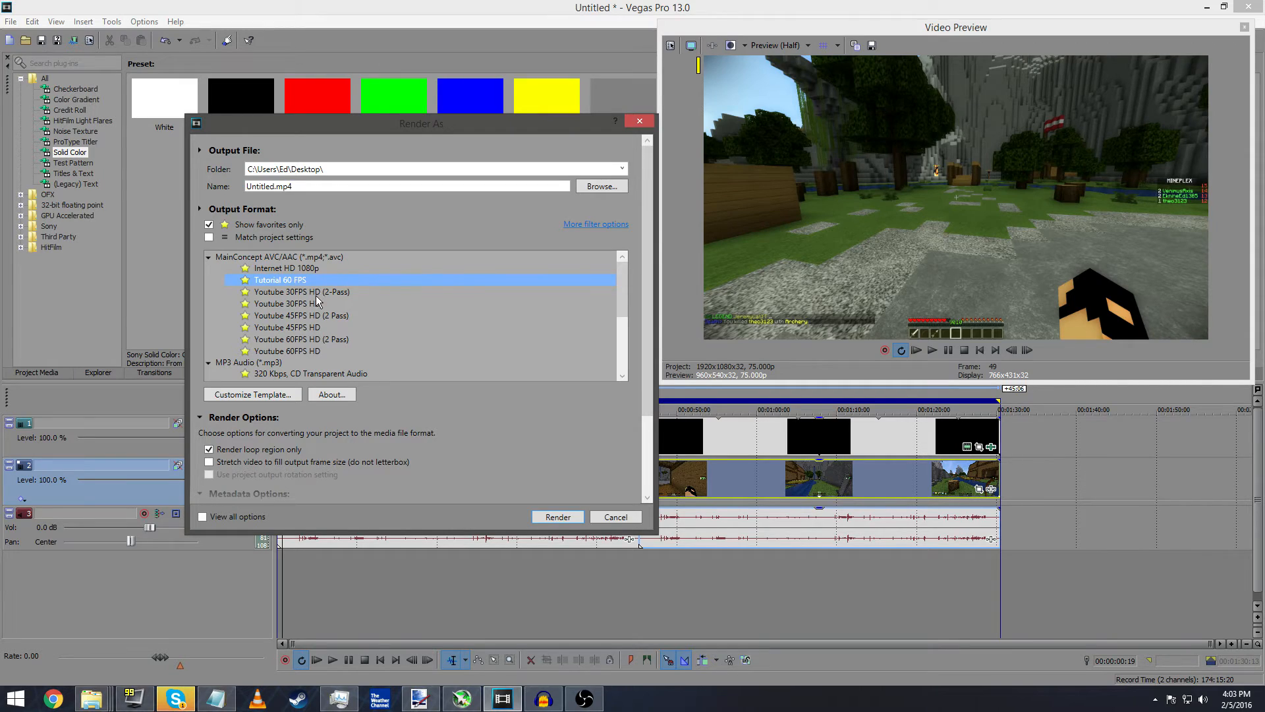